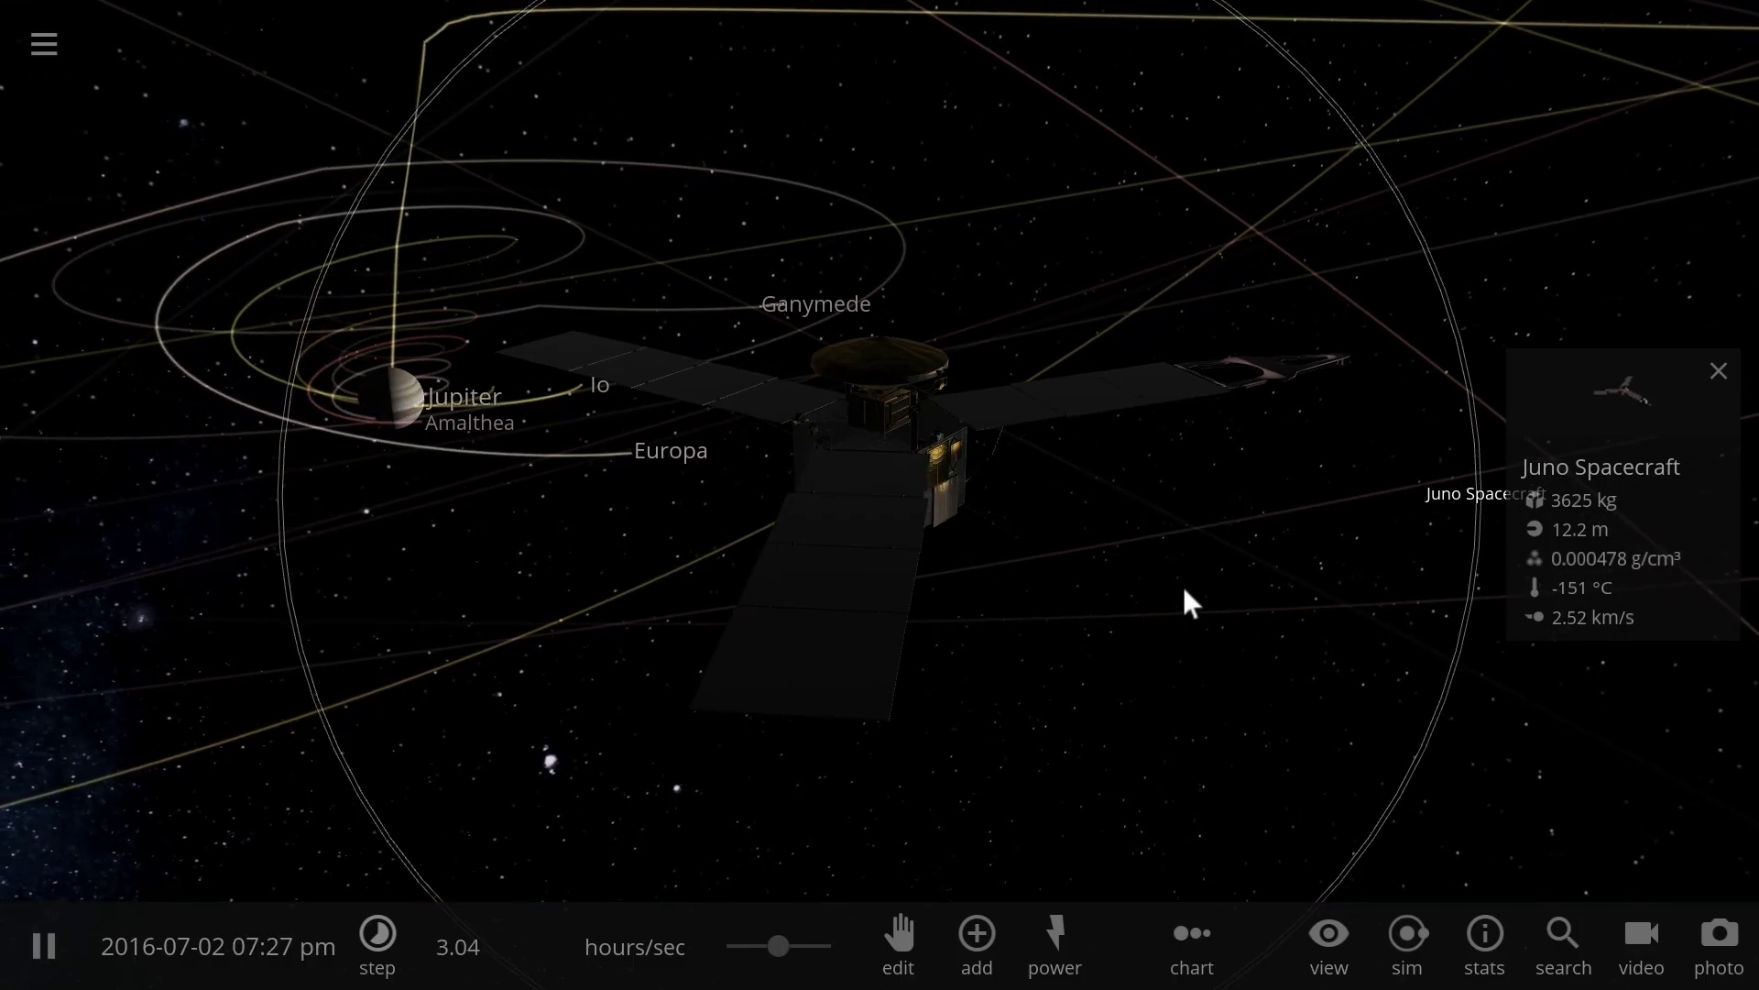
- Examine the Juno spacecraft up close and its trajectory past Jupiter and the surrounding moon orbits
{"action": "scroll", "coordinate": [1177, 585], "scroll_direction": "down", "scroll_amount": 3}
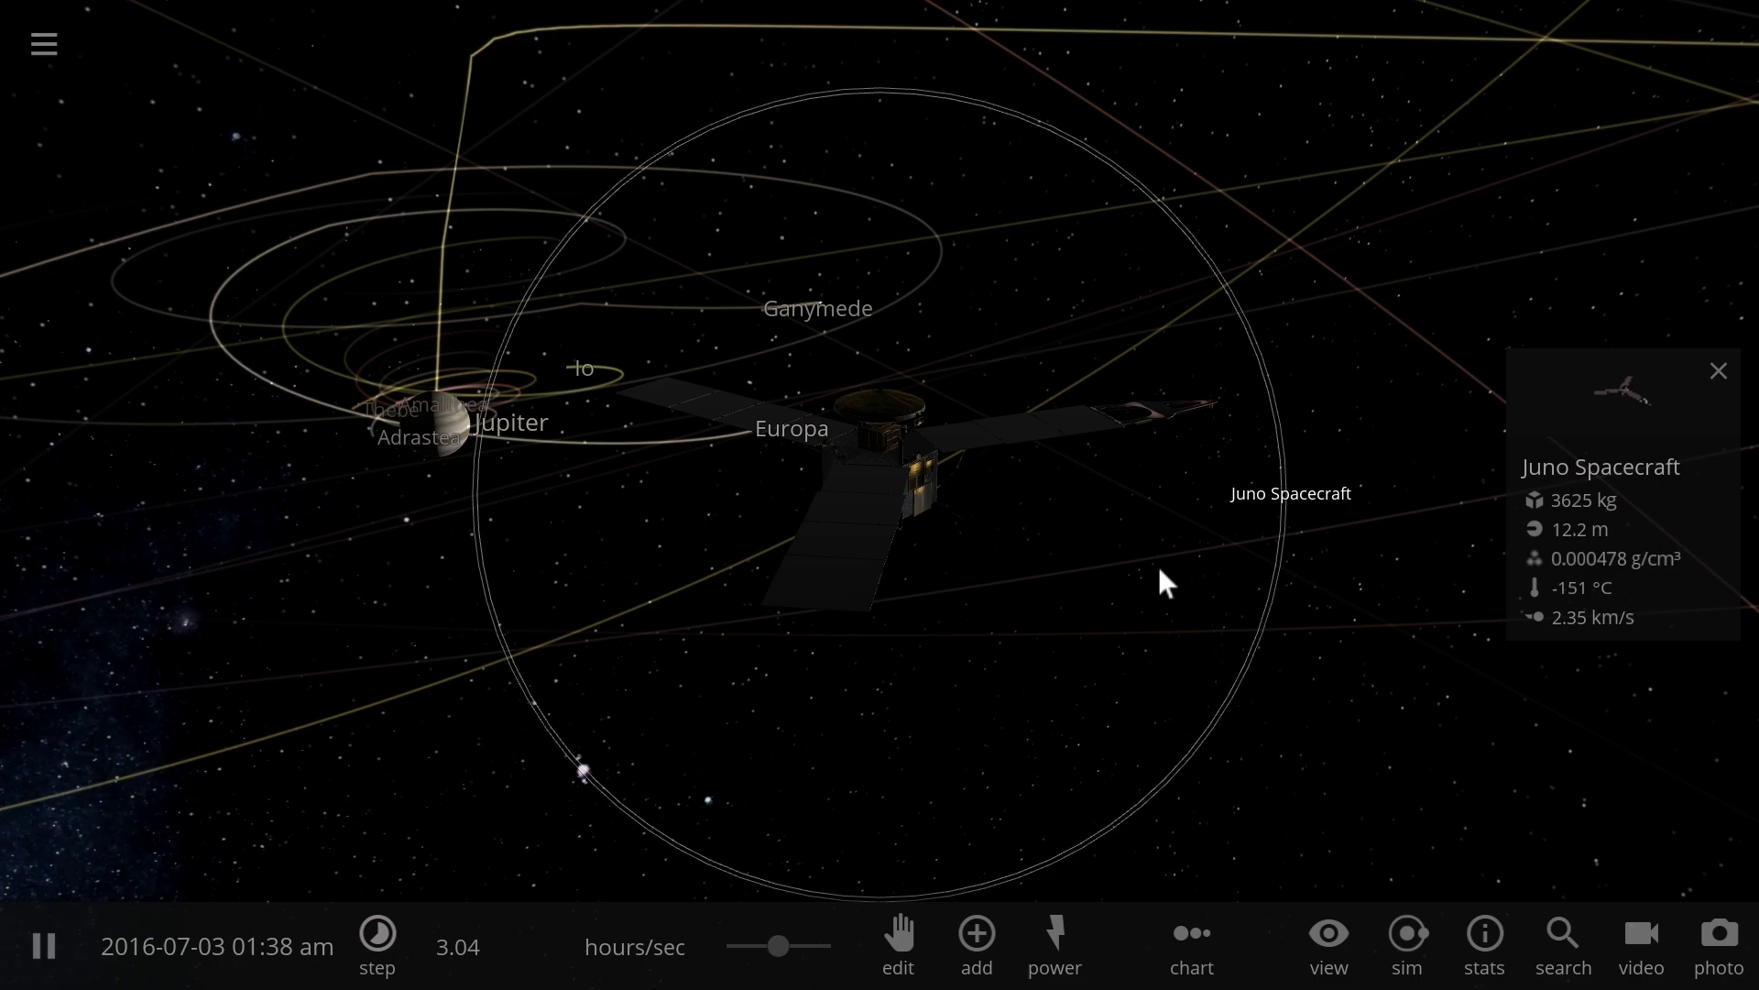
{"action": "right_click_drag", "start_coordinate": [1158, 566], "coordinate": [1143, 561]}
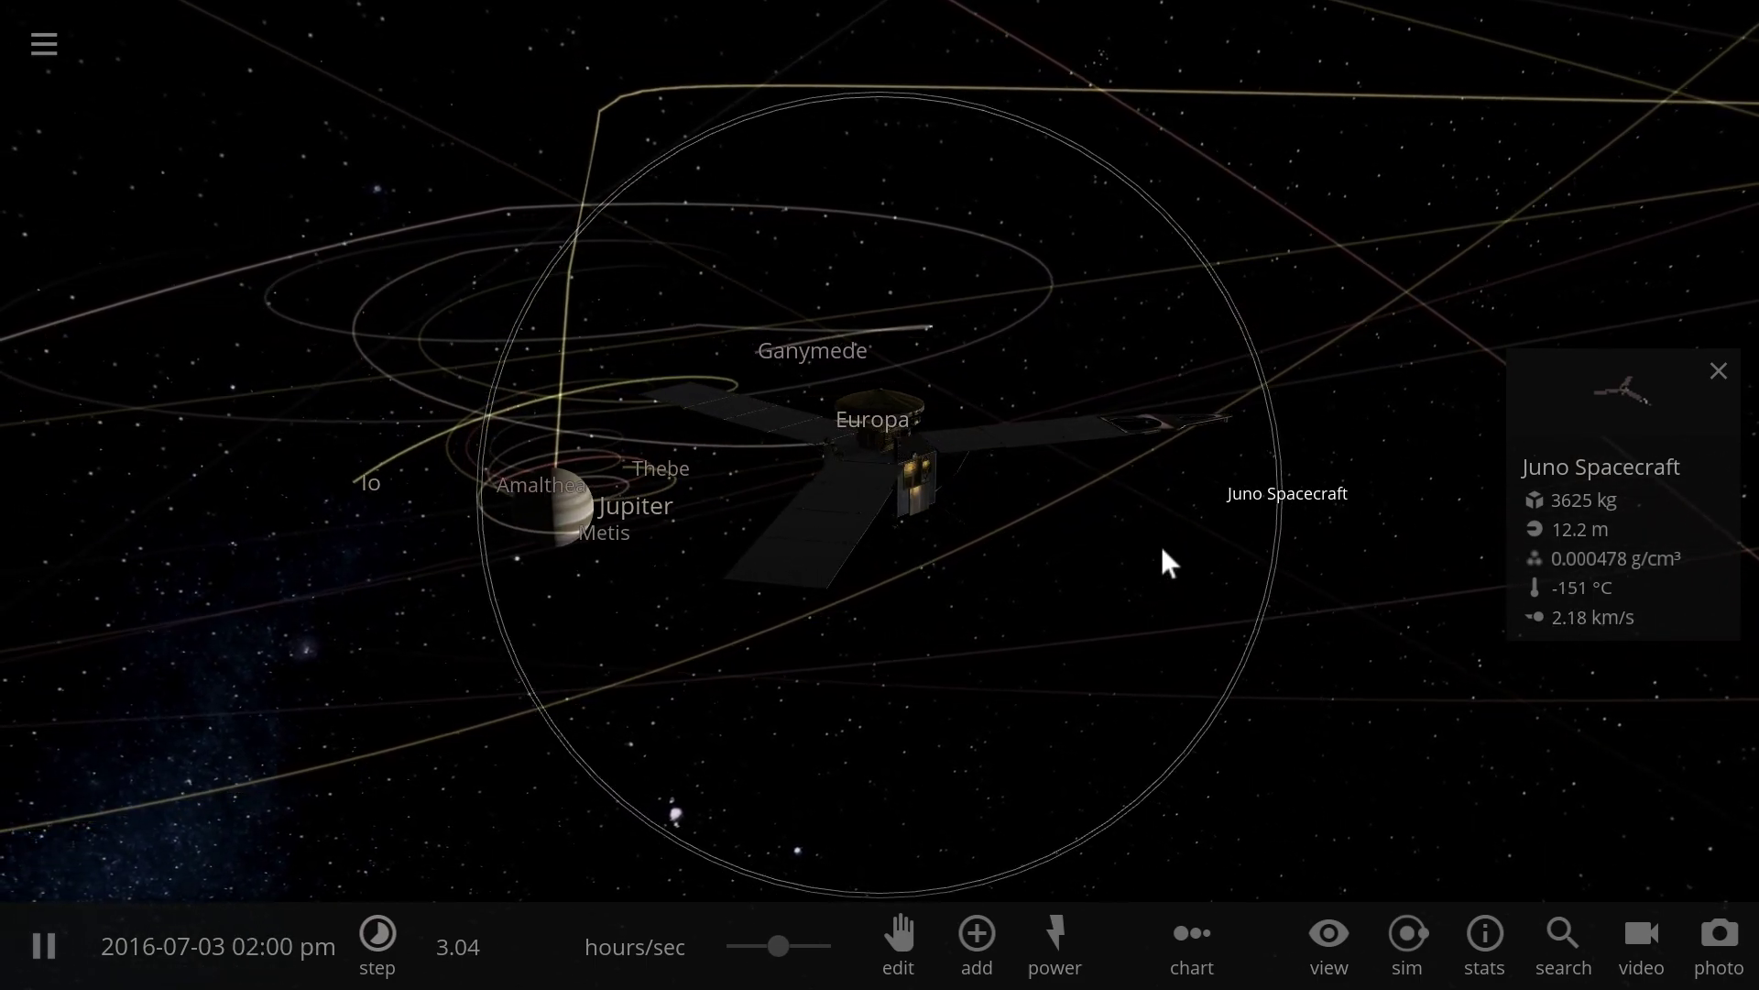
{"action": "right_click_drag", "start_coordinate": [1162, 547], "coordinate": [1095, 544]}
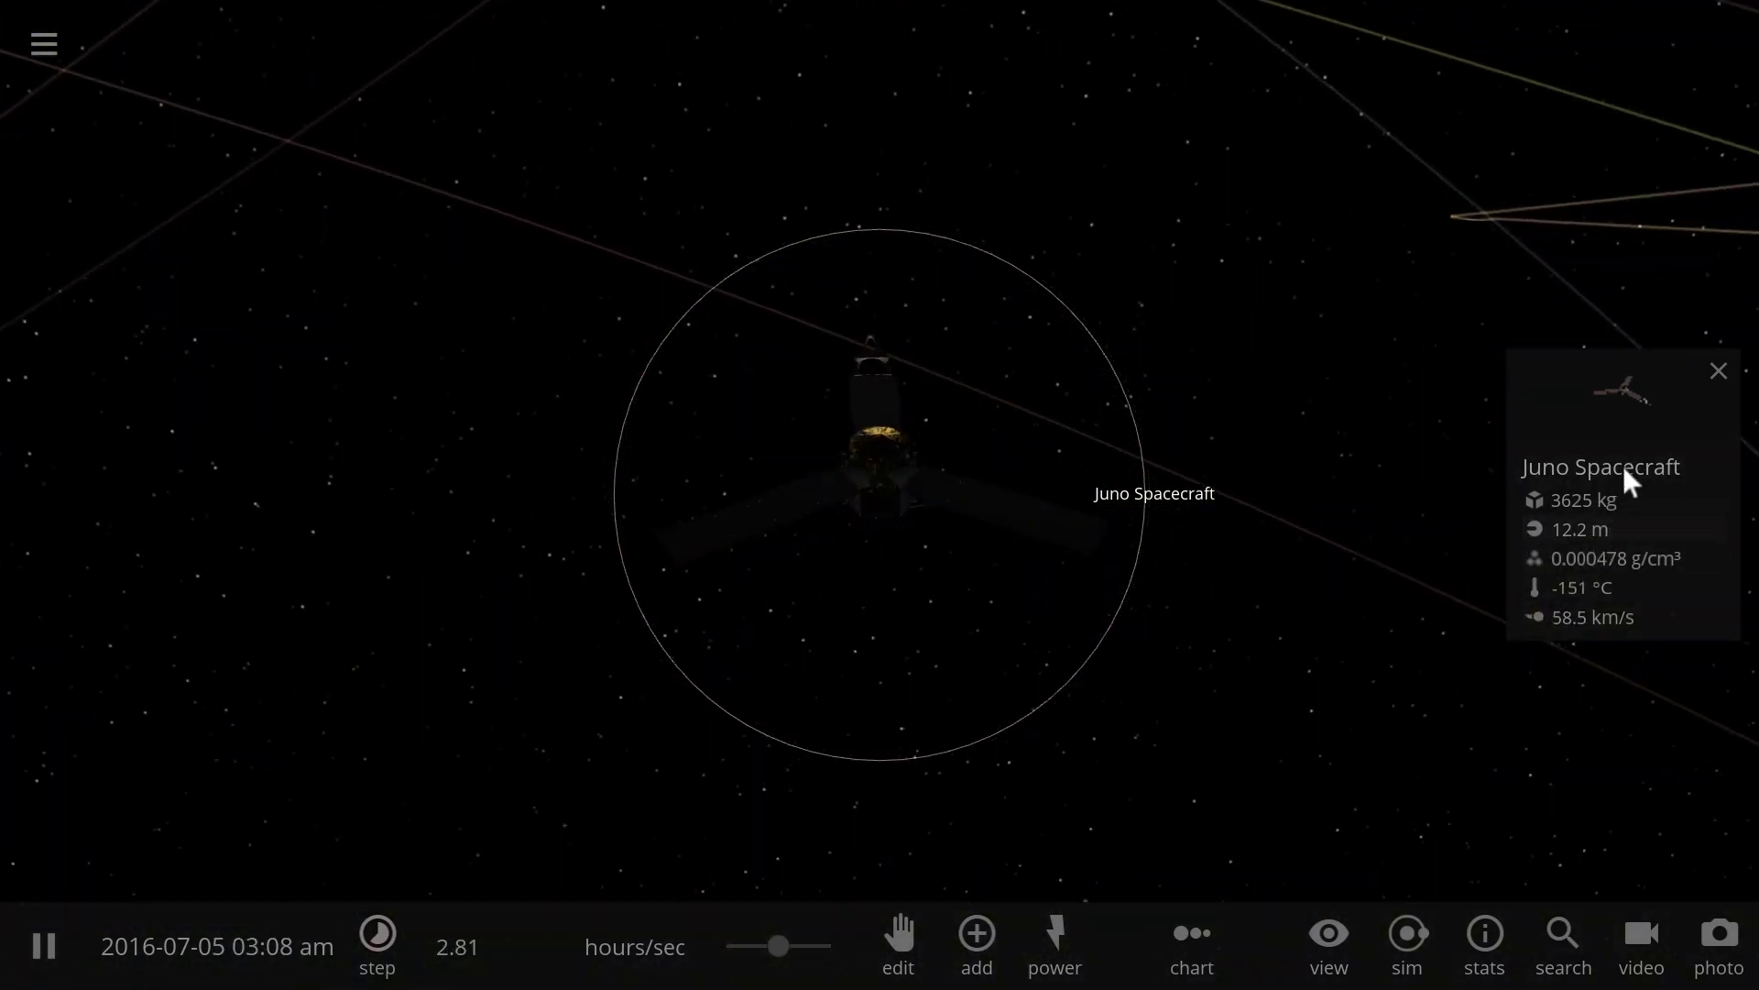
{"action": "left_click_drag", "start_coordinate": [1248, 441], "coordinate": [1329, 260]}
{"action": "scroll", "coordinate": [1335, 272], "scroll_direction": "down", "scroll_amount": 5}
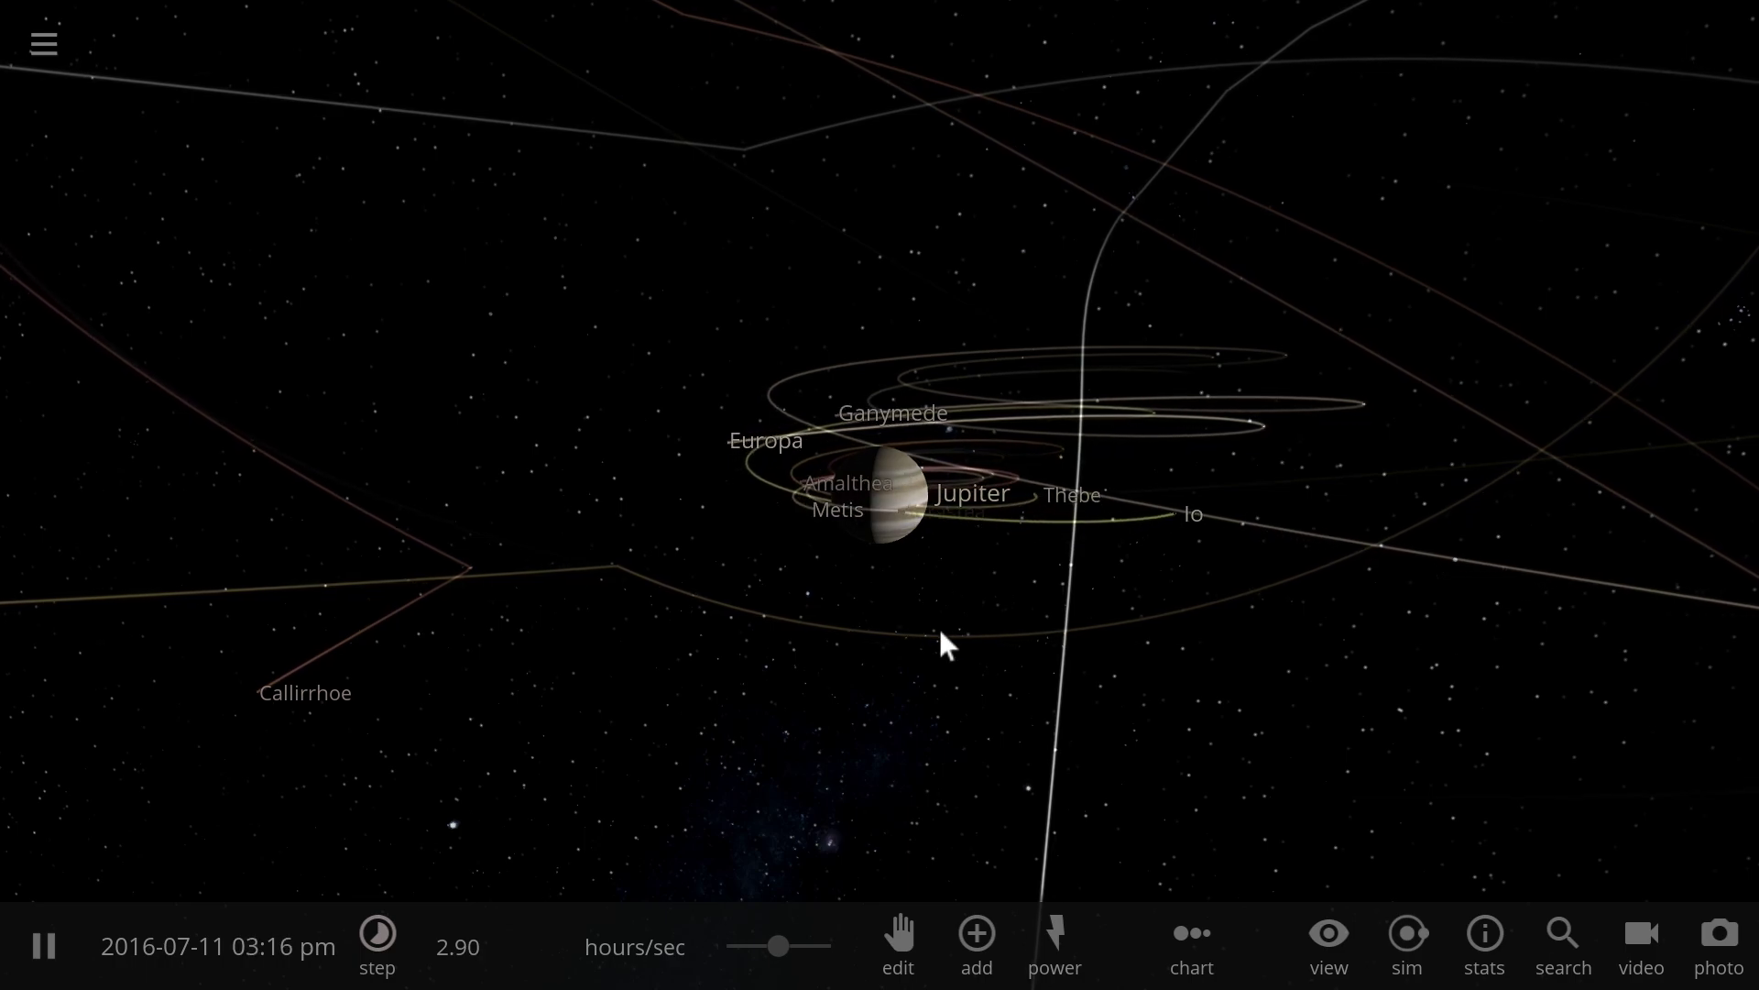
{"action": "left_click_drag", "start_coordinate": [929, 630], "coordinate": [919, 561]}
{"action": "scroll", "coordinate": [921, 568], "scroll_direction": "down", "scroll_amount": 10}
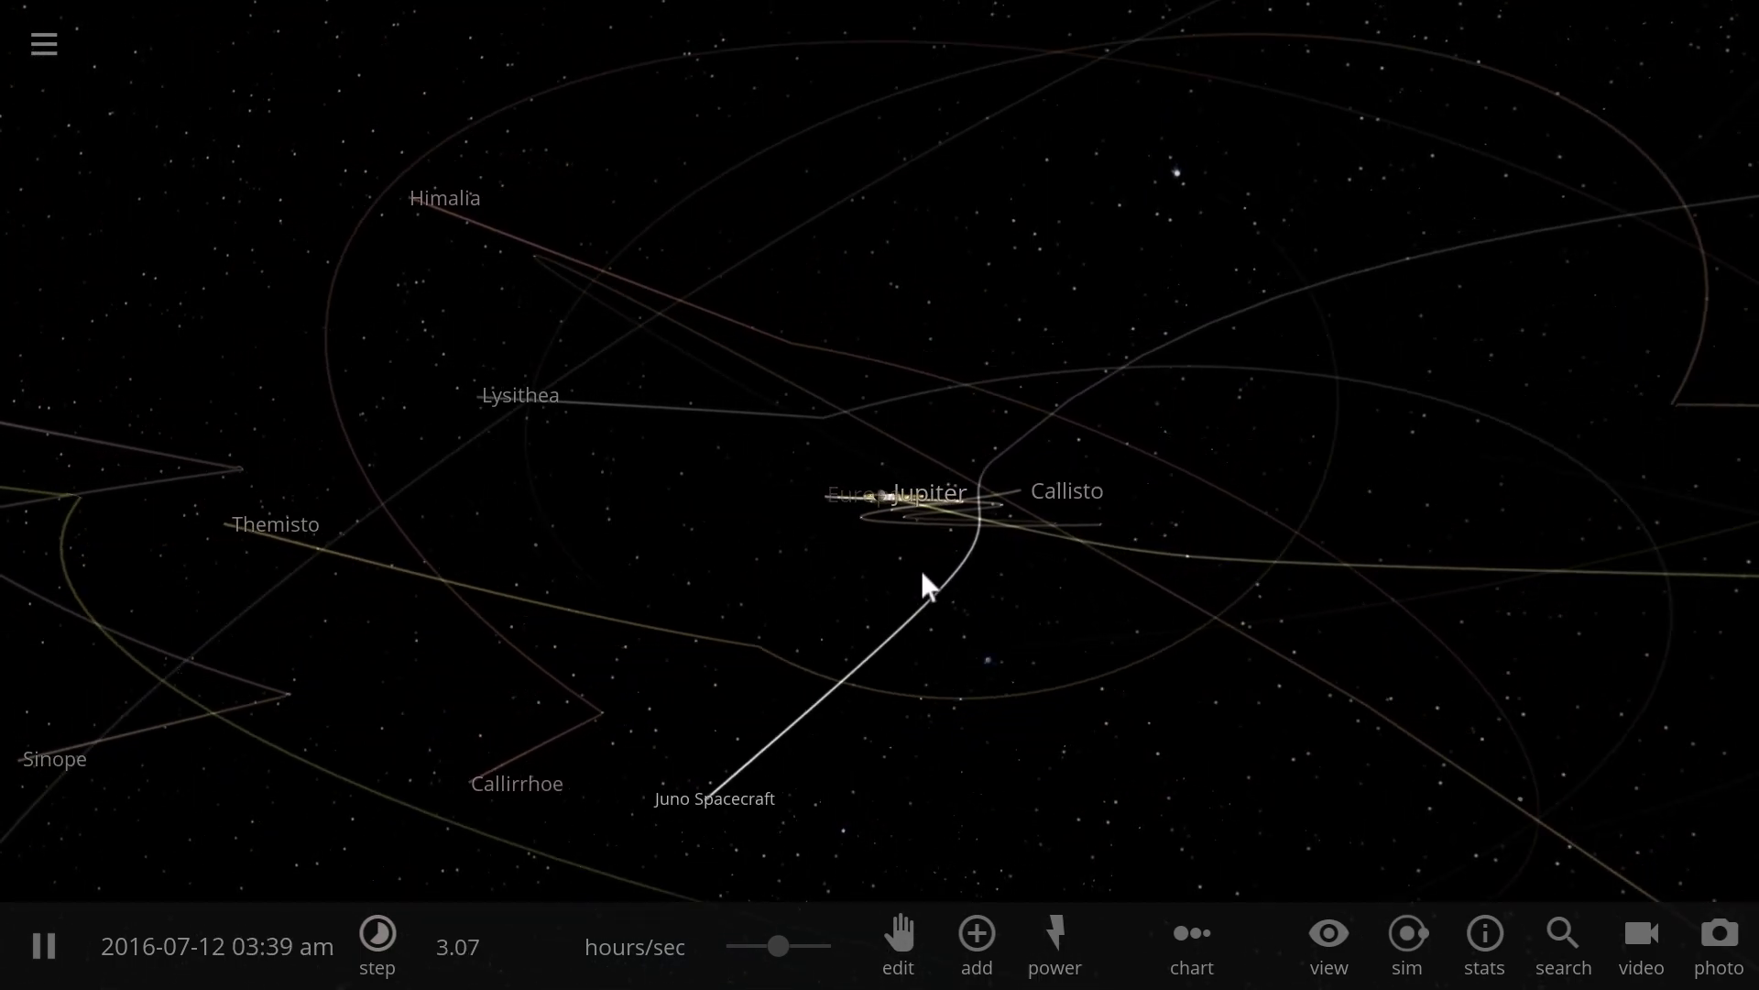
{"action": "left_click_drag", "start_coordinate": [921, 570], "coordinate": [946, 900]}
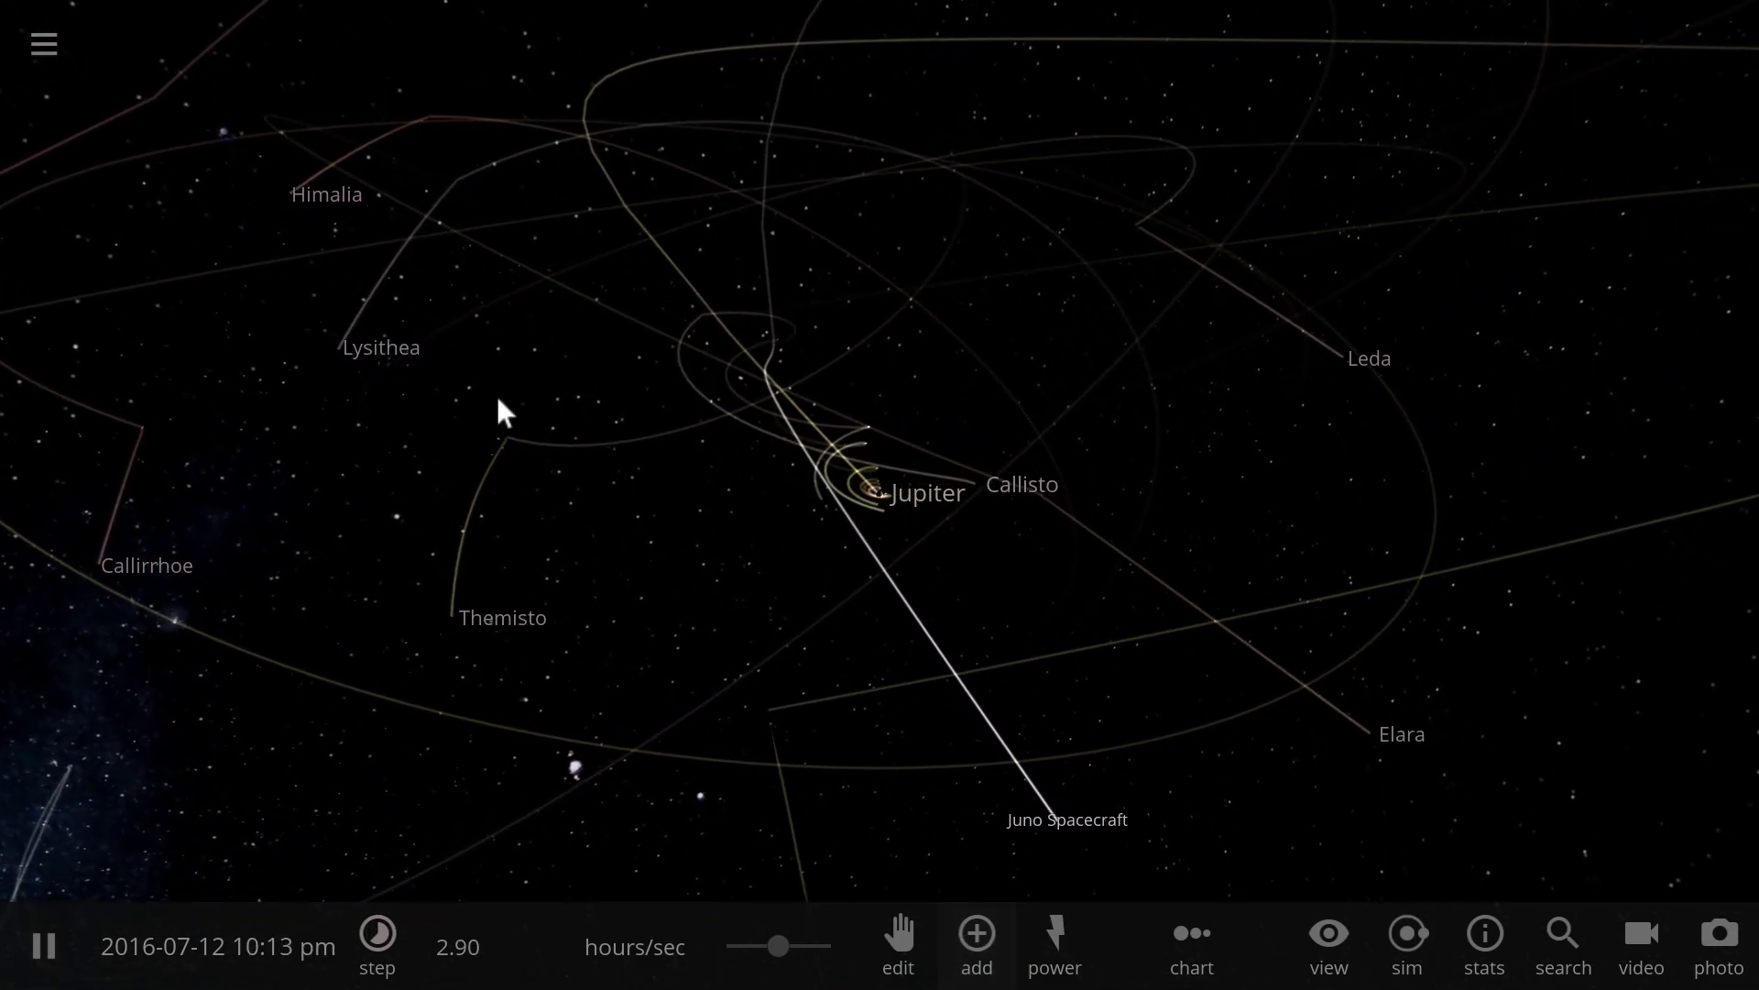
- Open the simulation of Jupiter and its moons from the saved simulations
{"action": "left_click", "coordinate": [46, 50]}
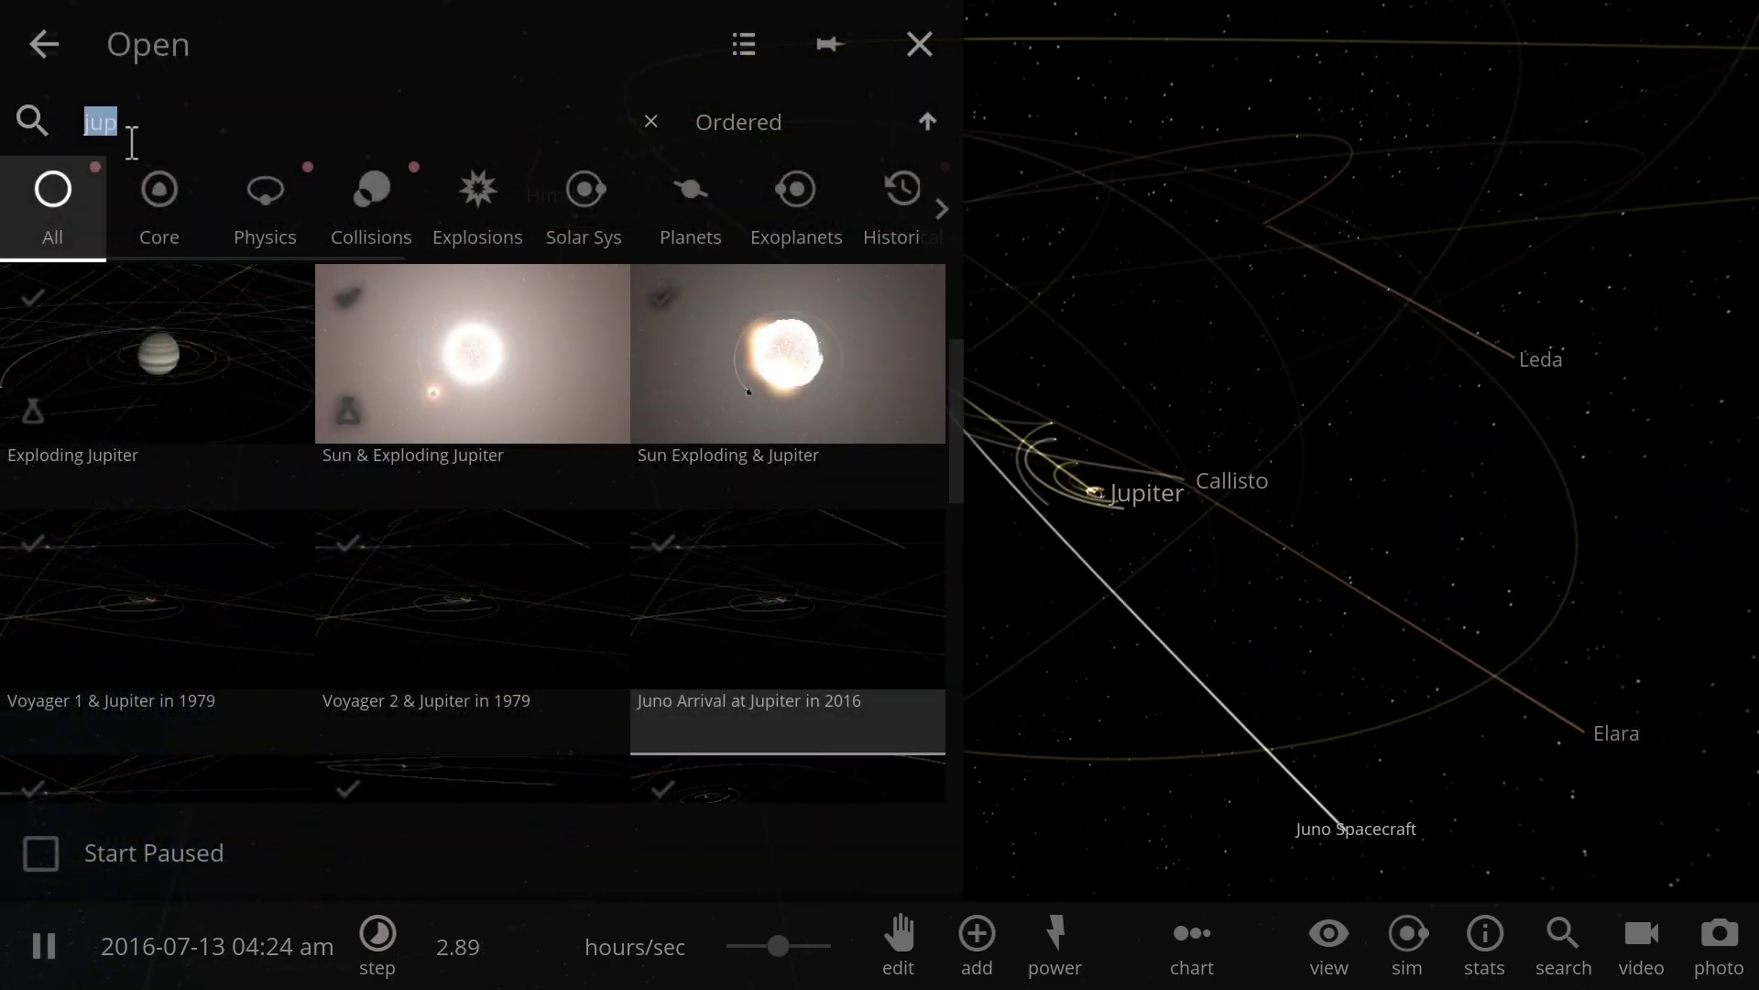
{"action": "left_click", "coordinate": [168, 321]}
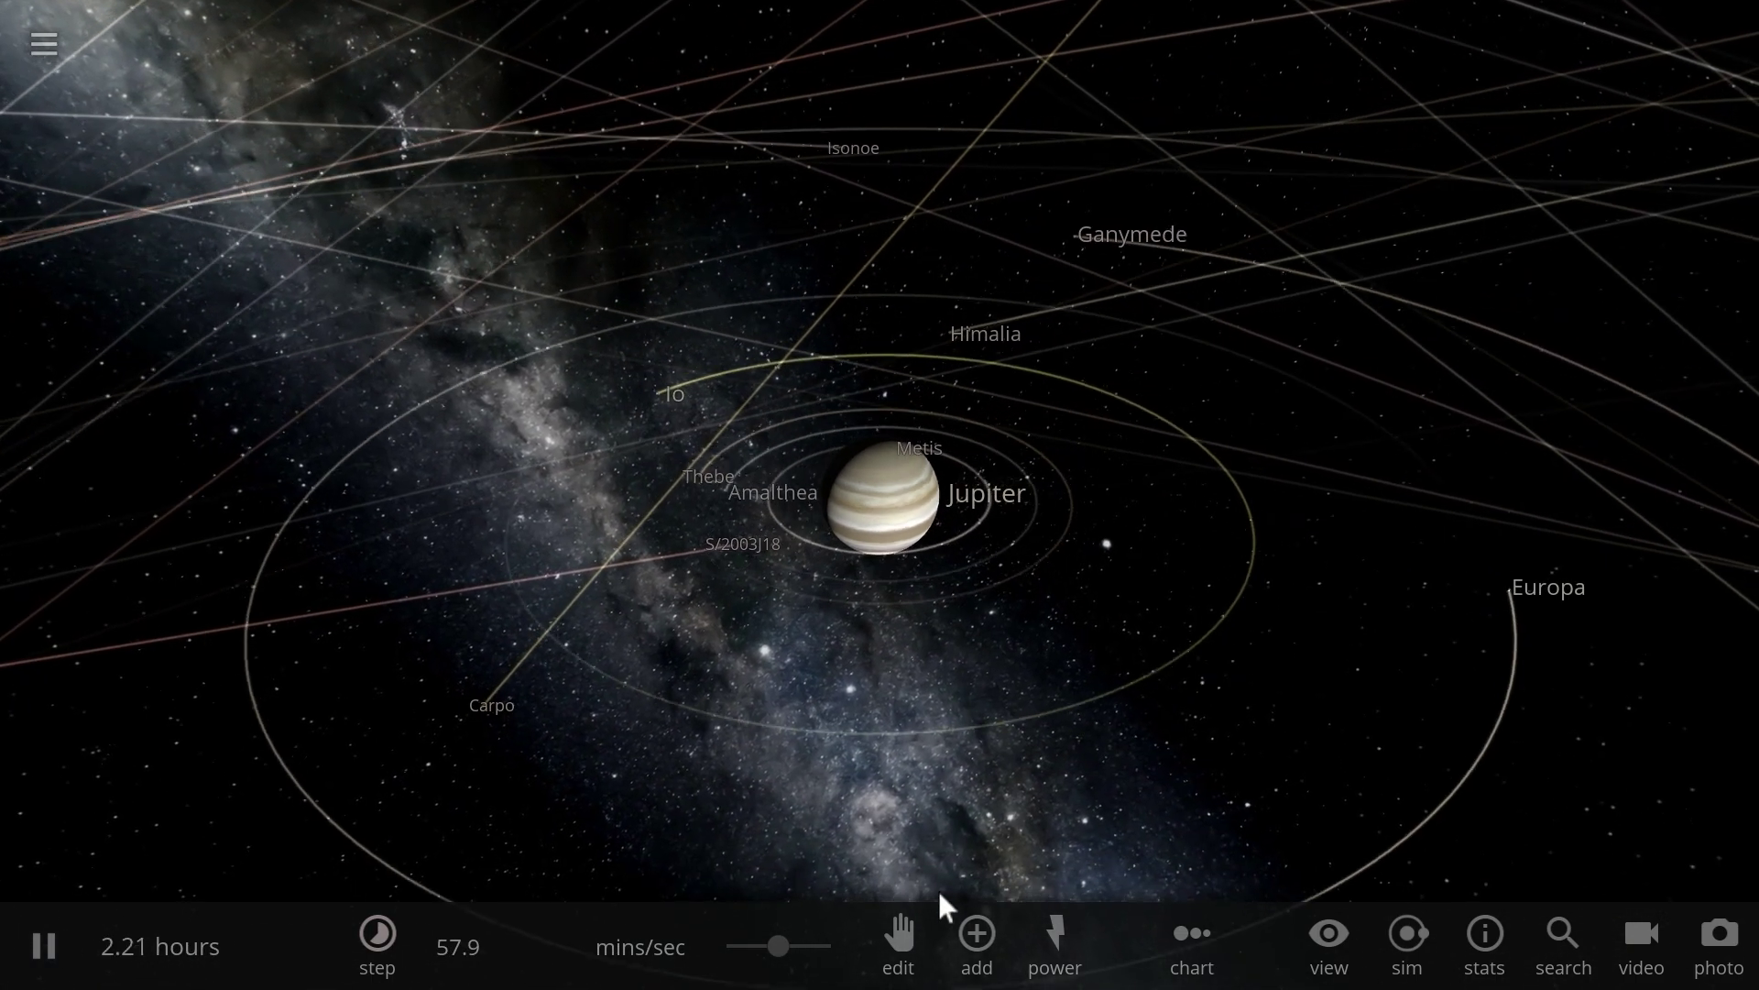
- Add two random small moons in orbit around Jupiter among its outer moons, the second about 15.3 million km away
{"action": "left_click", "coordinate": [978, 933]}
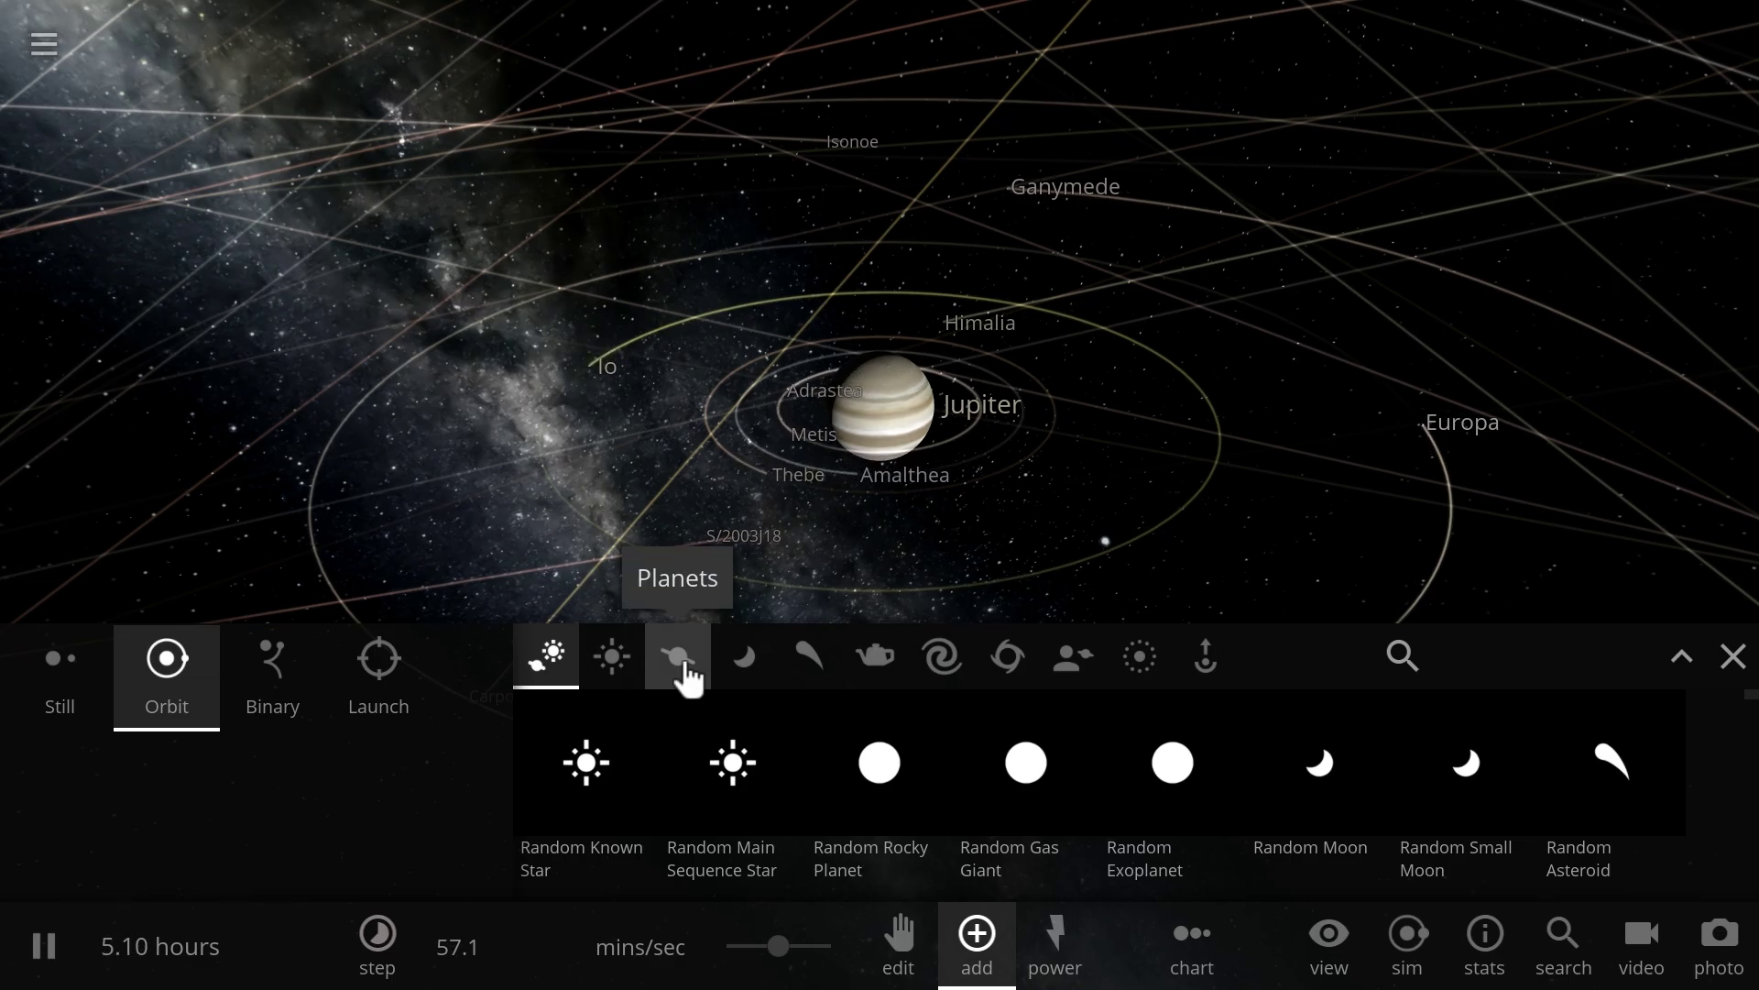
{"action": "left_click", "coordinate": [740, 665]}
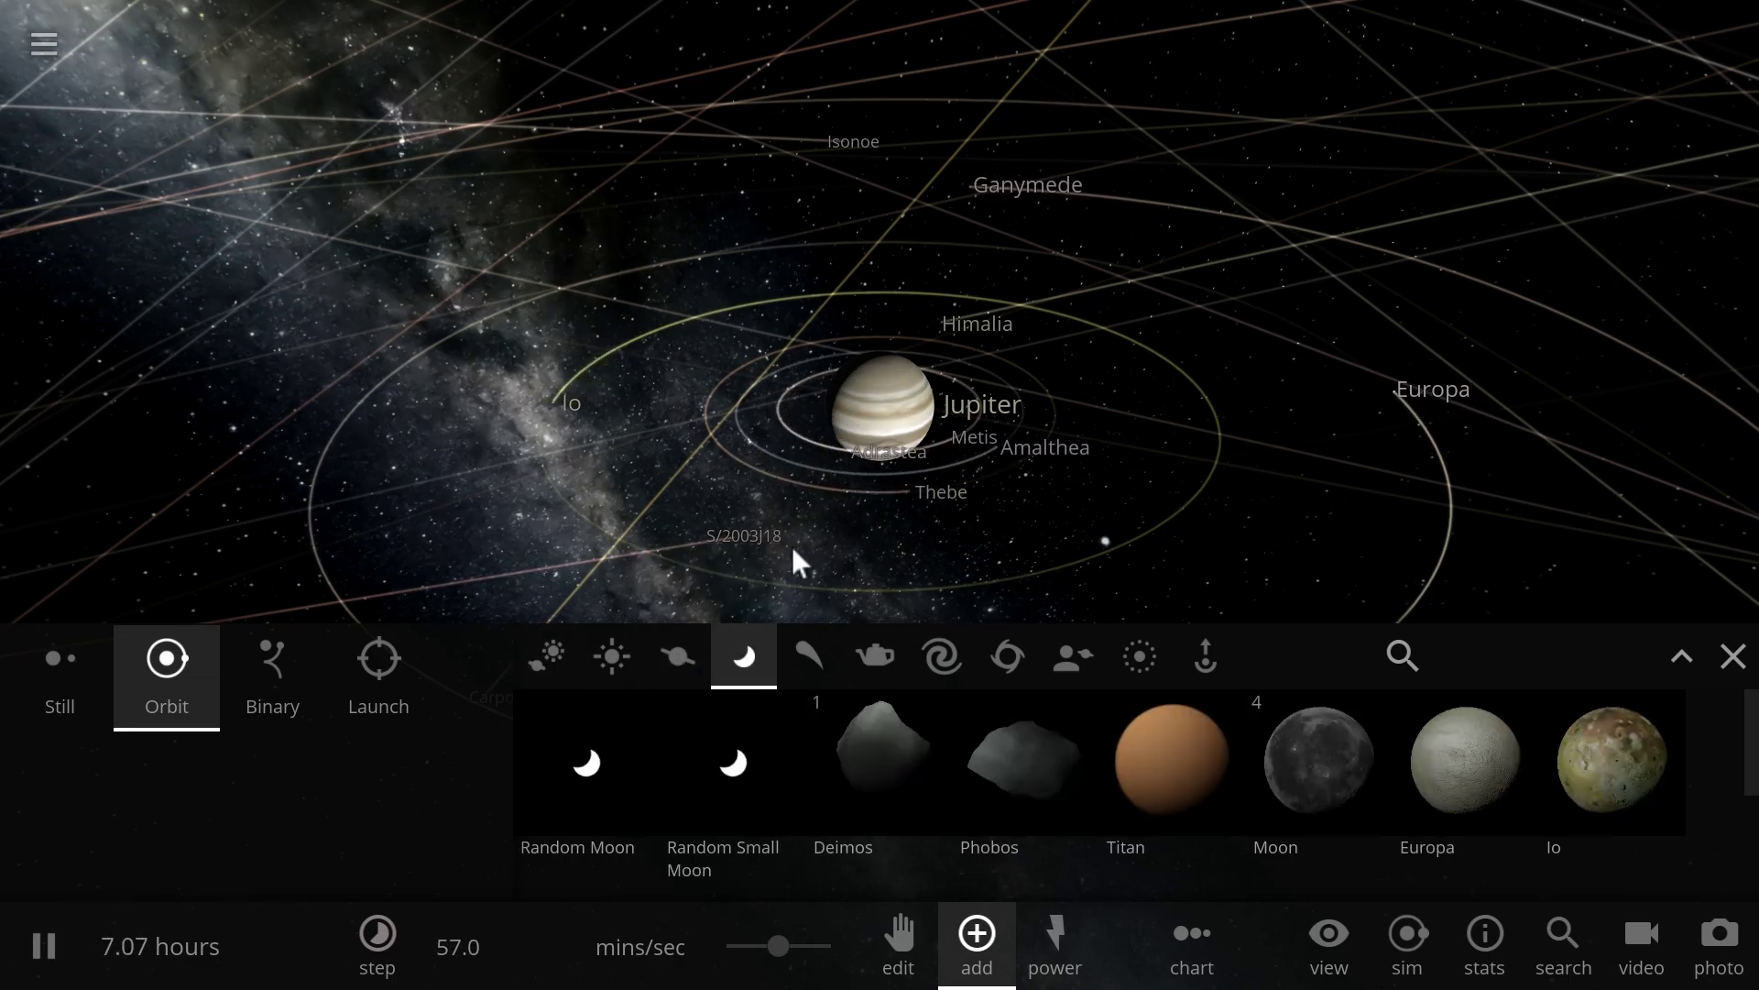
{"action": "scroll", "coordinate": [788, 541], "scroll_direction": "down", "scroll_amount": 5}
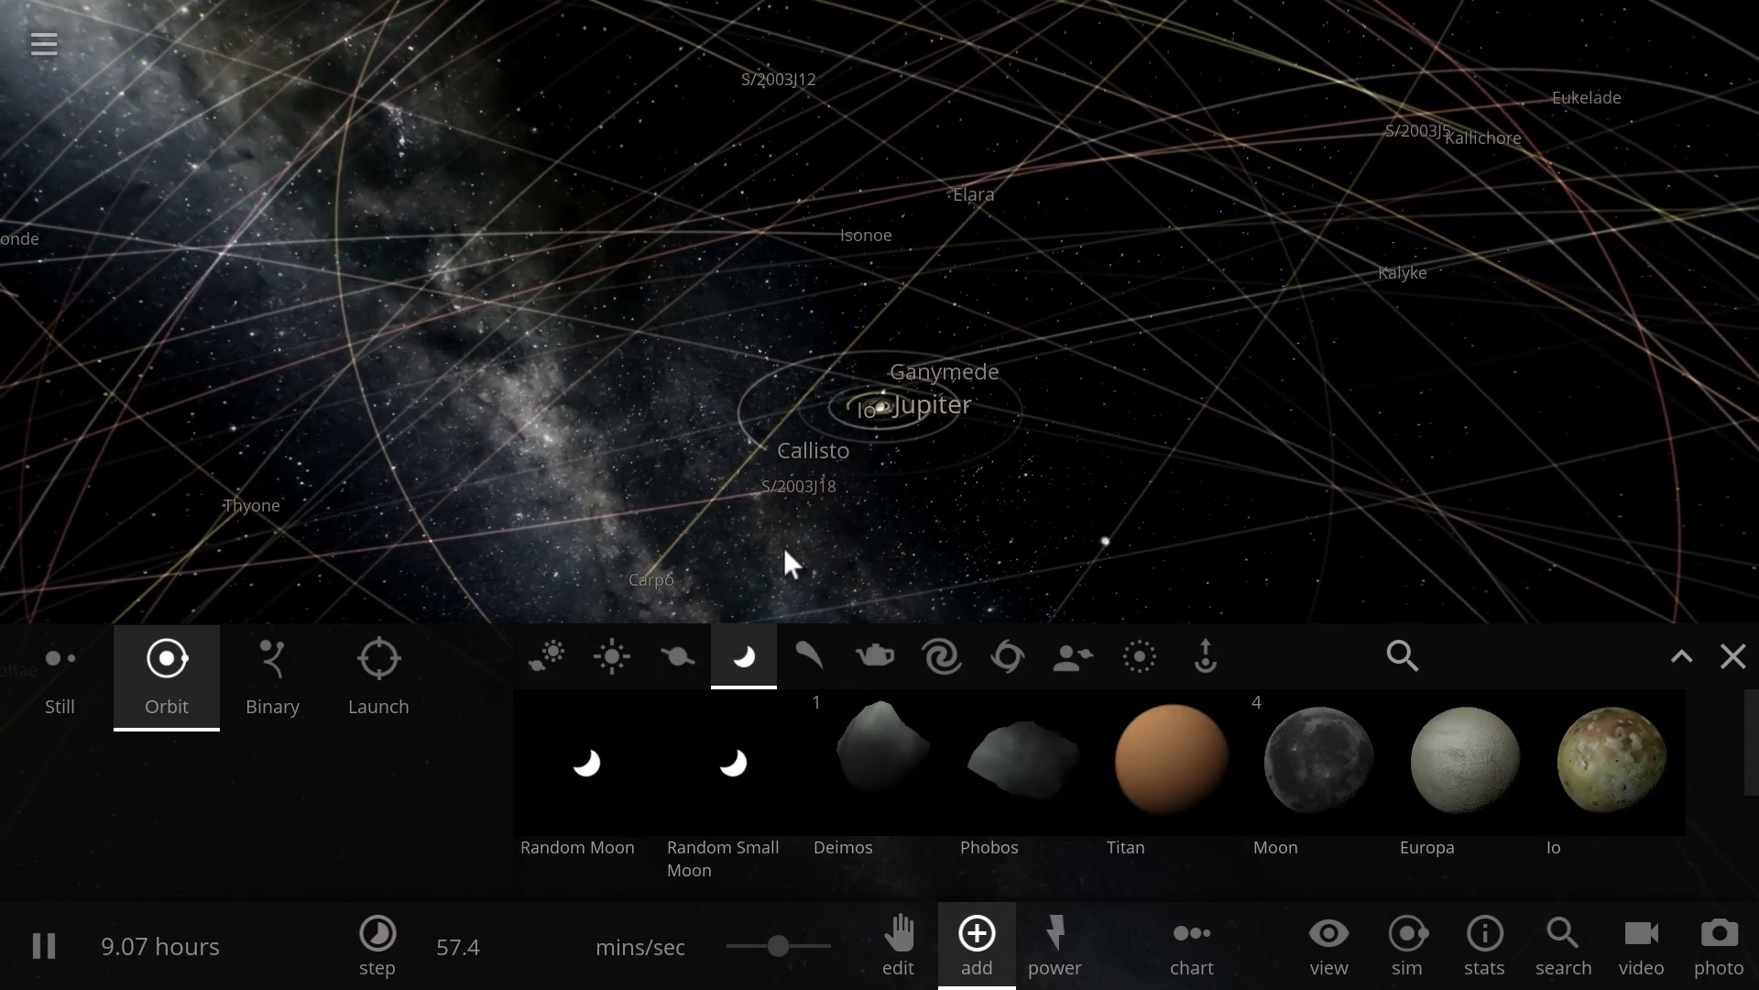
{"action": "scroll", "coordinate": [710, 479], "scroll_direction": "up", "scroll_amount": 3}
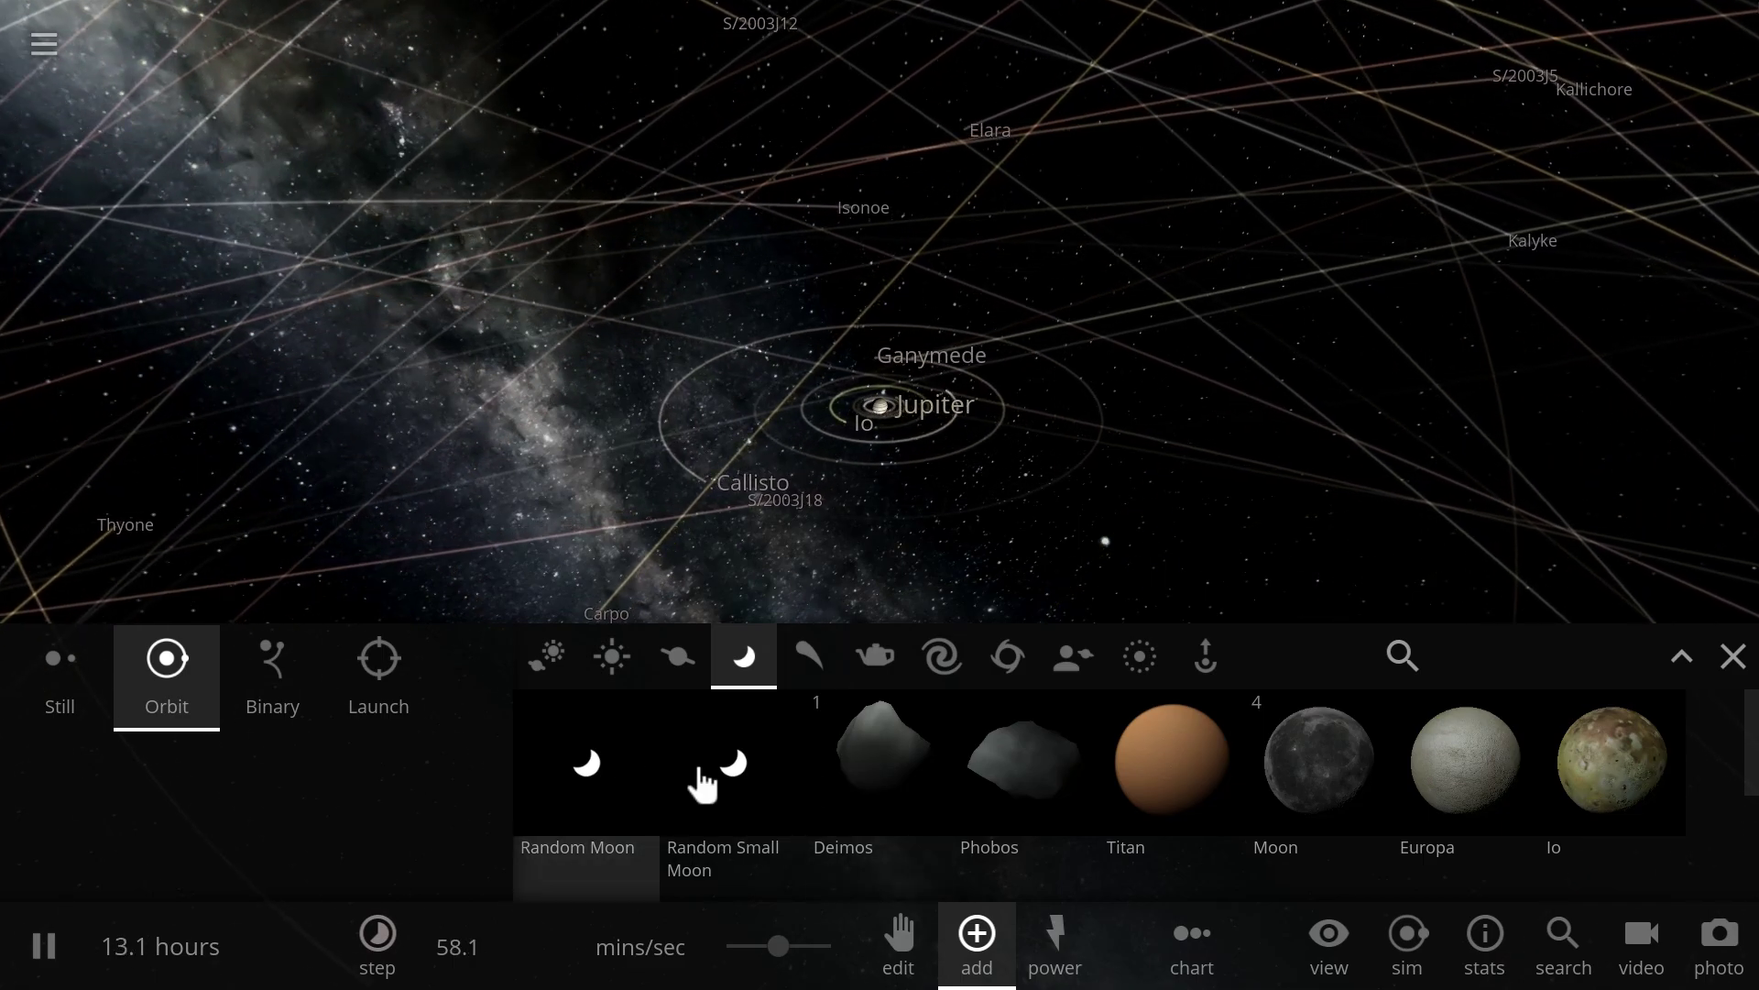
{"action": "scroll", "coordinate": [622, 557], "scroll_direction": "up", "scroll_amount": 5}
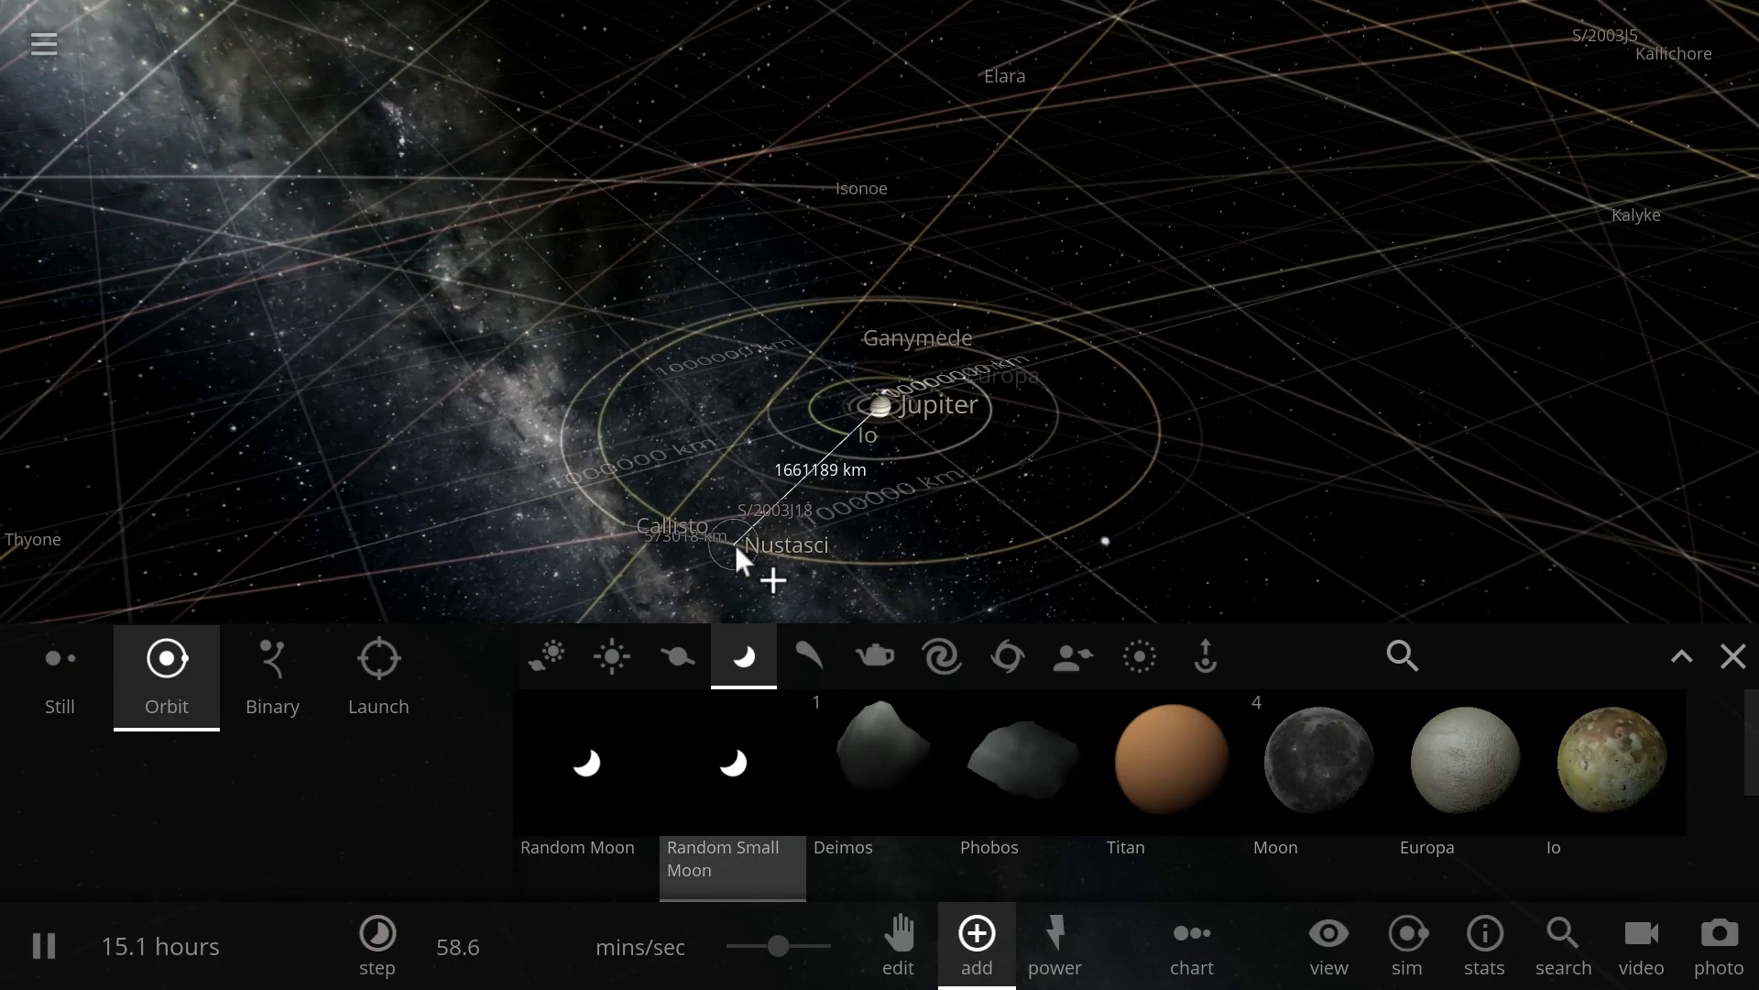
{"action": "scroll", "coordinate": [739, 542], "scroll_direction": "down", "scroll_amount": 5}
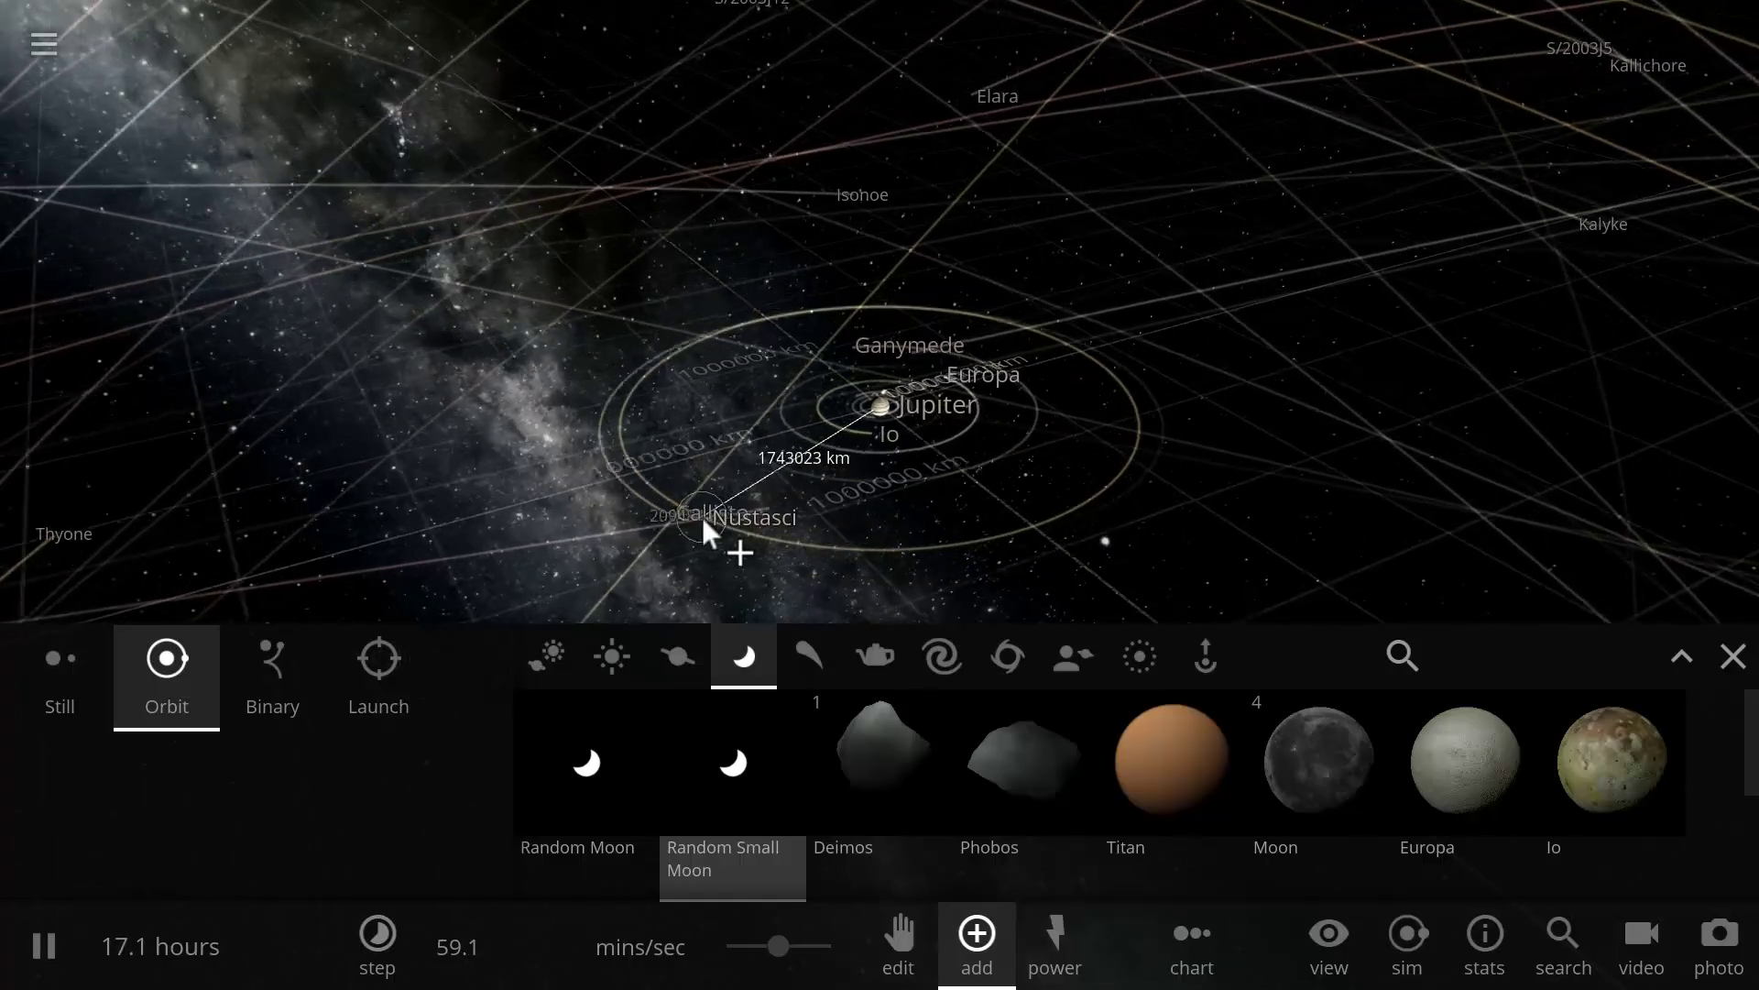
{"action": "scroll", "coordinate": [647, 487], "scroll_direction": "down", "scroll_amount": 4}
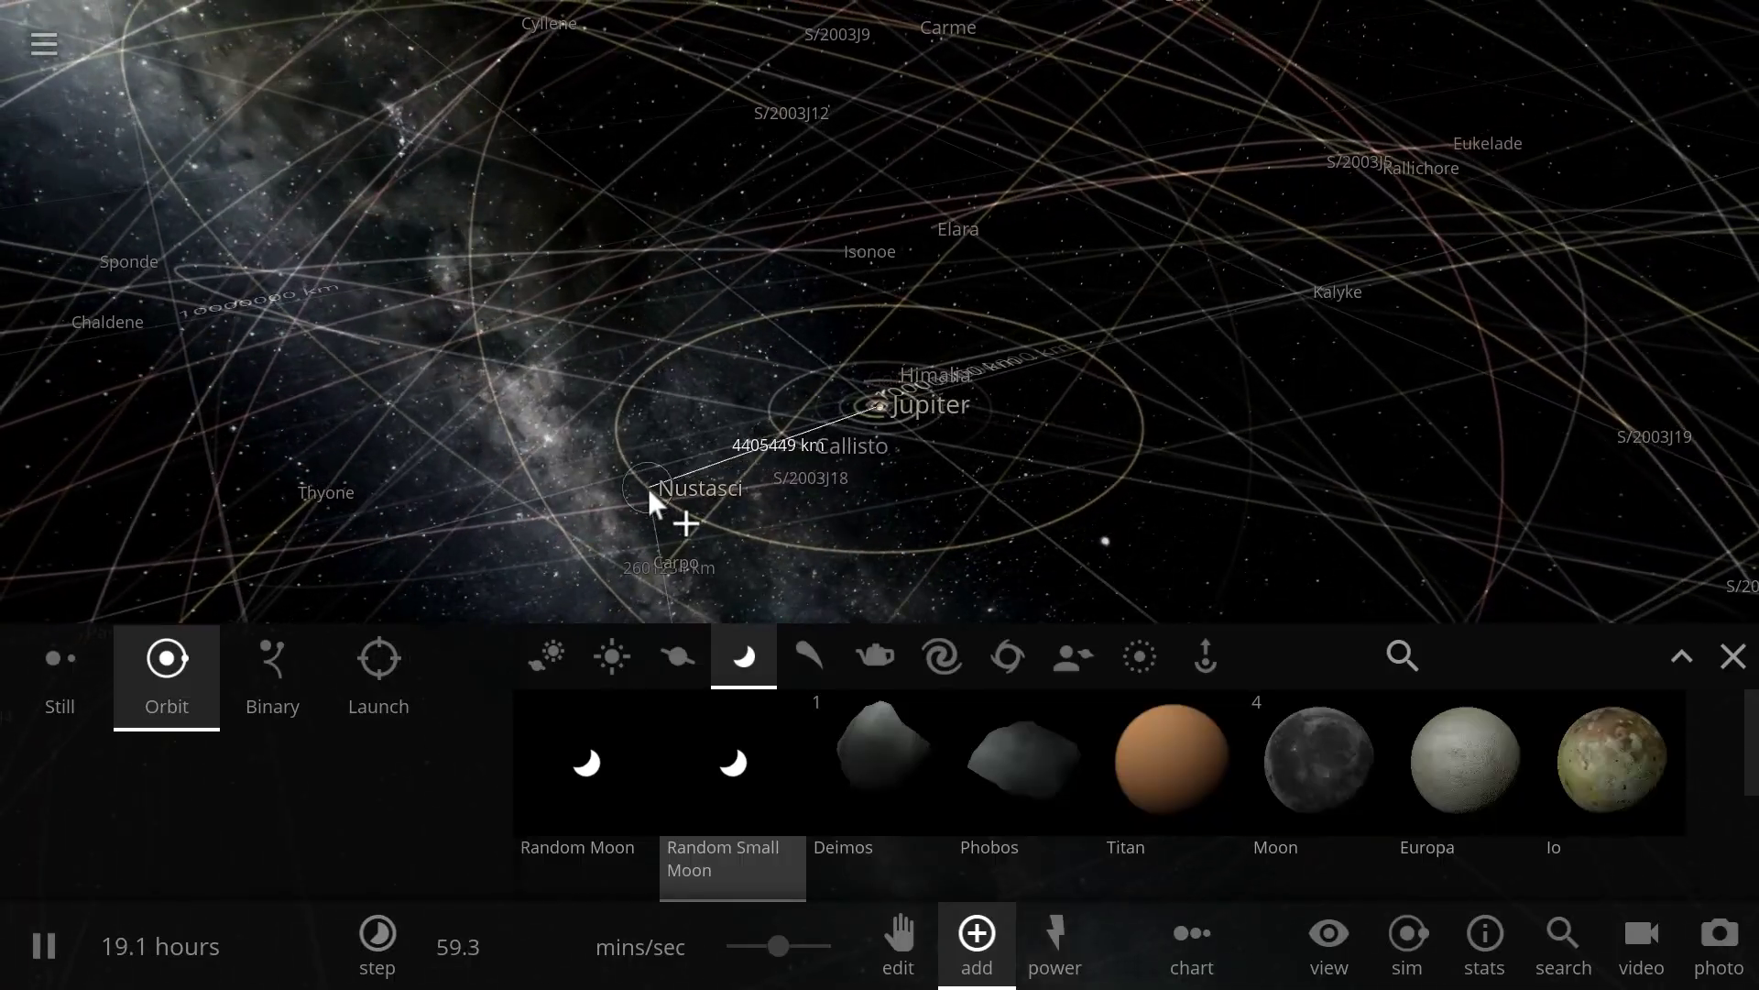
{"action": "scroll", "coordinate": [647, 488], "scroll_direction": "down", "scroll_amount": 5}
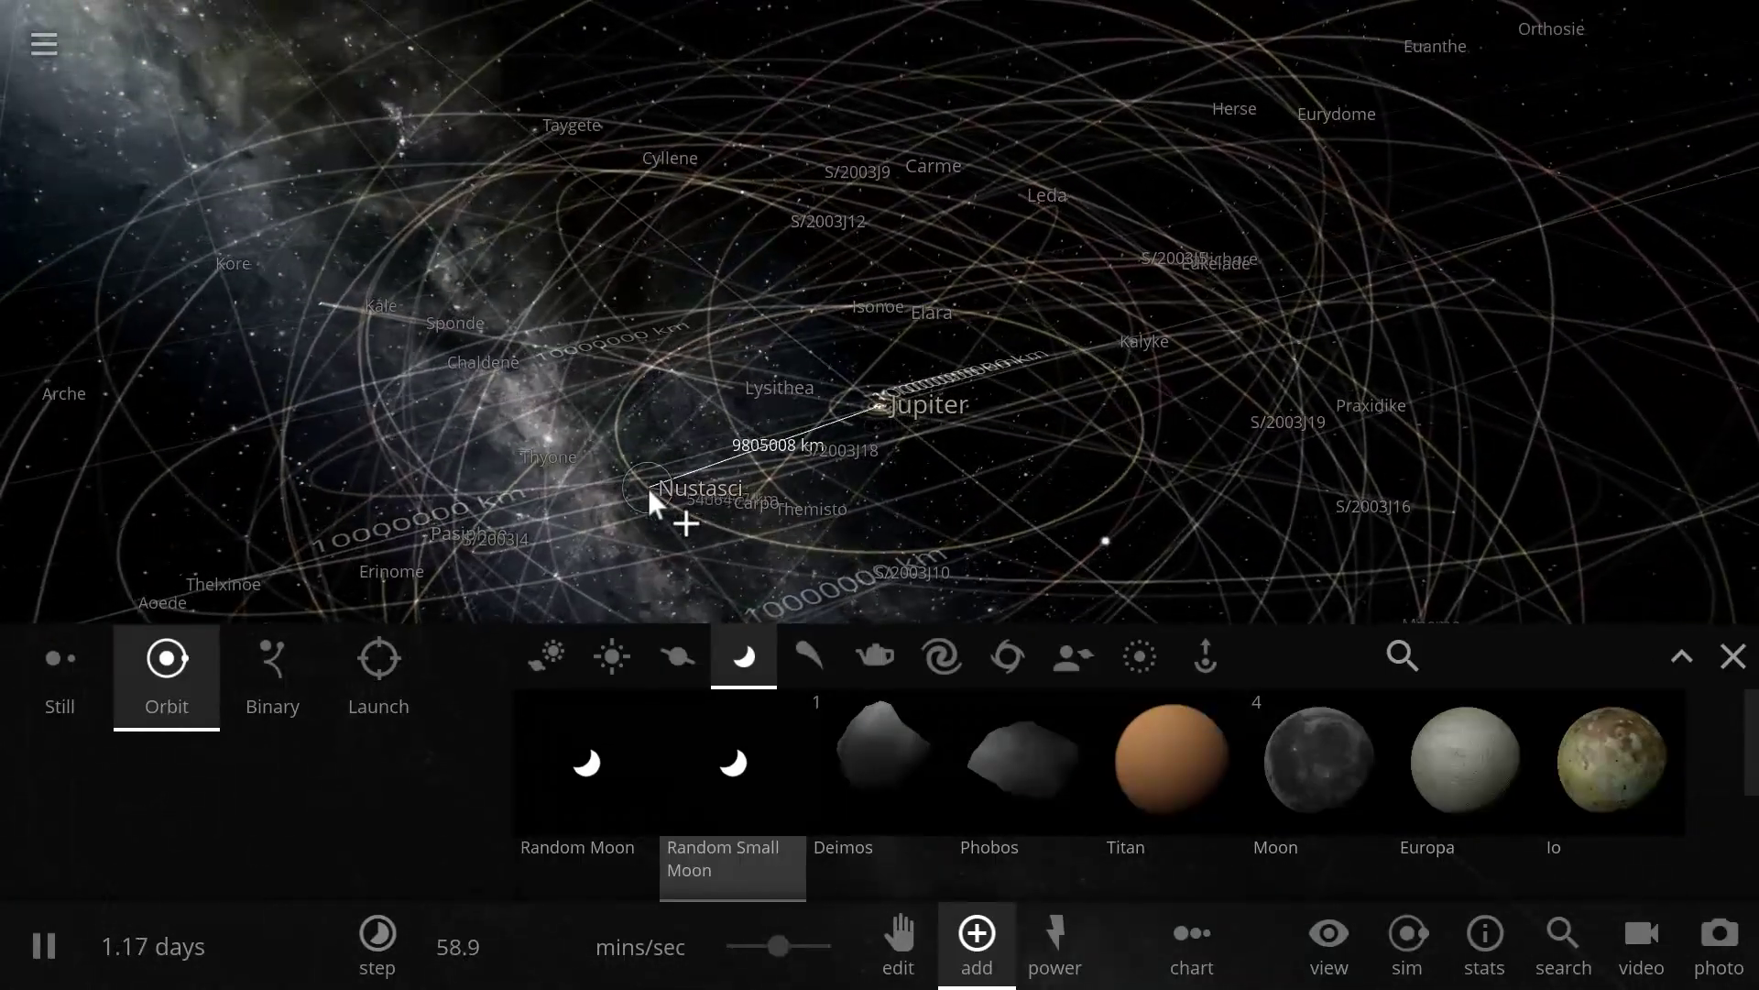
{"action": "scroll", "coordinate": [647, 488], "scroll_direction": "down", "scroll_amount": 3}
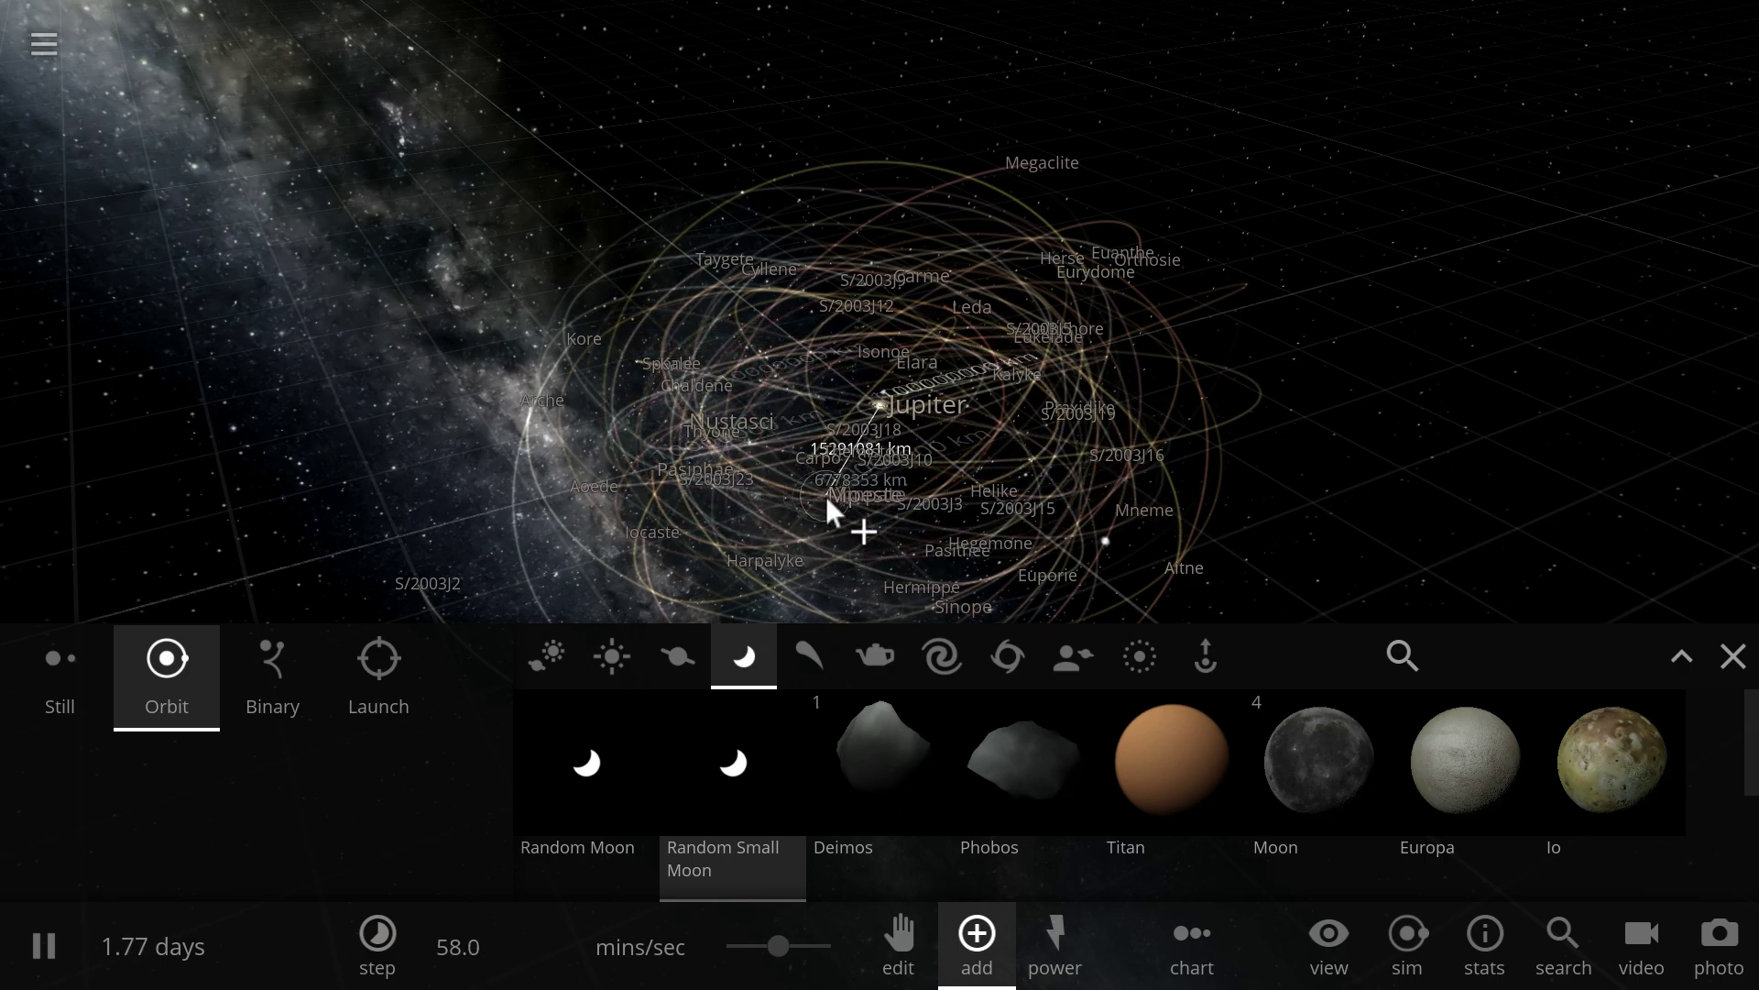
{"action": "left_click", "coordinate": [827, 497]}
{"action": "left_click", "coordinate": [1733, 656]}
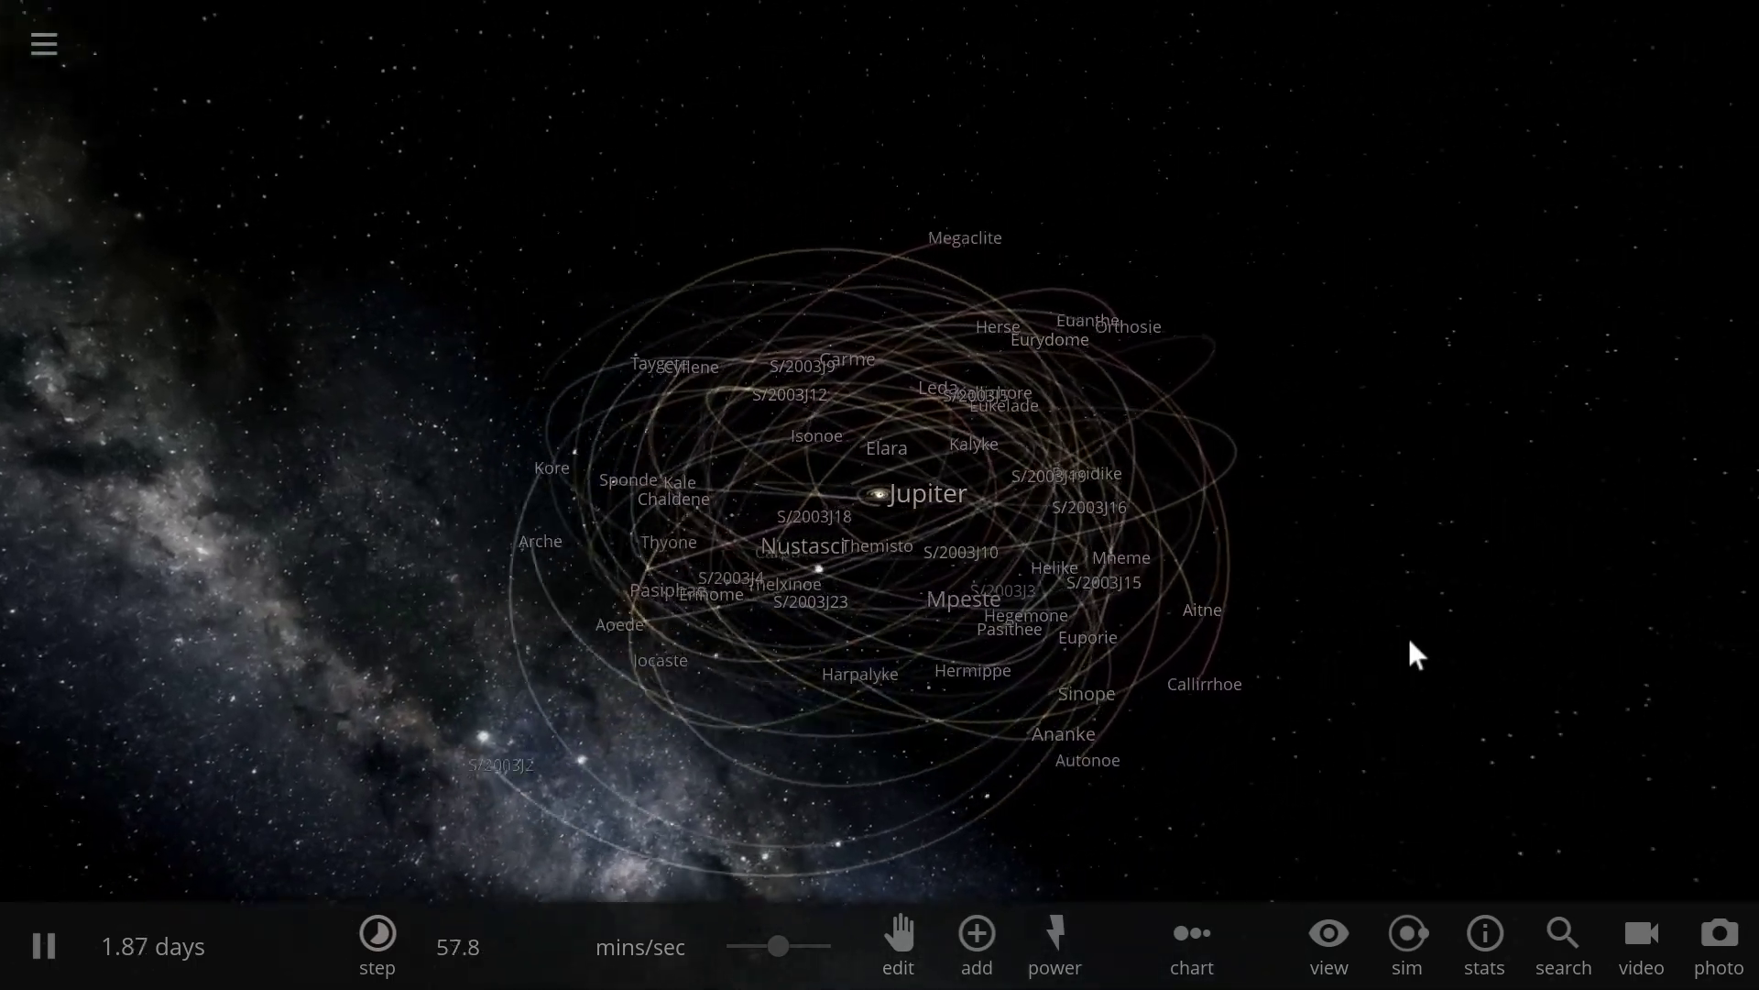
- Rename the two added moons s/2016 J1 and s/2017 j1
{"action": "right_click_drag", "start_coordinate": [1409, 641], "coordinate": [999, 683]}
{"action": "scroll", "coordinate": [1263, 667], "scroll_direction": "up", "scroll_amount": 3}
{"action": "left_click", "coordinate": [850, 597]}
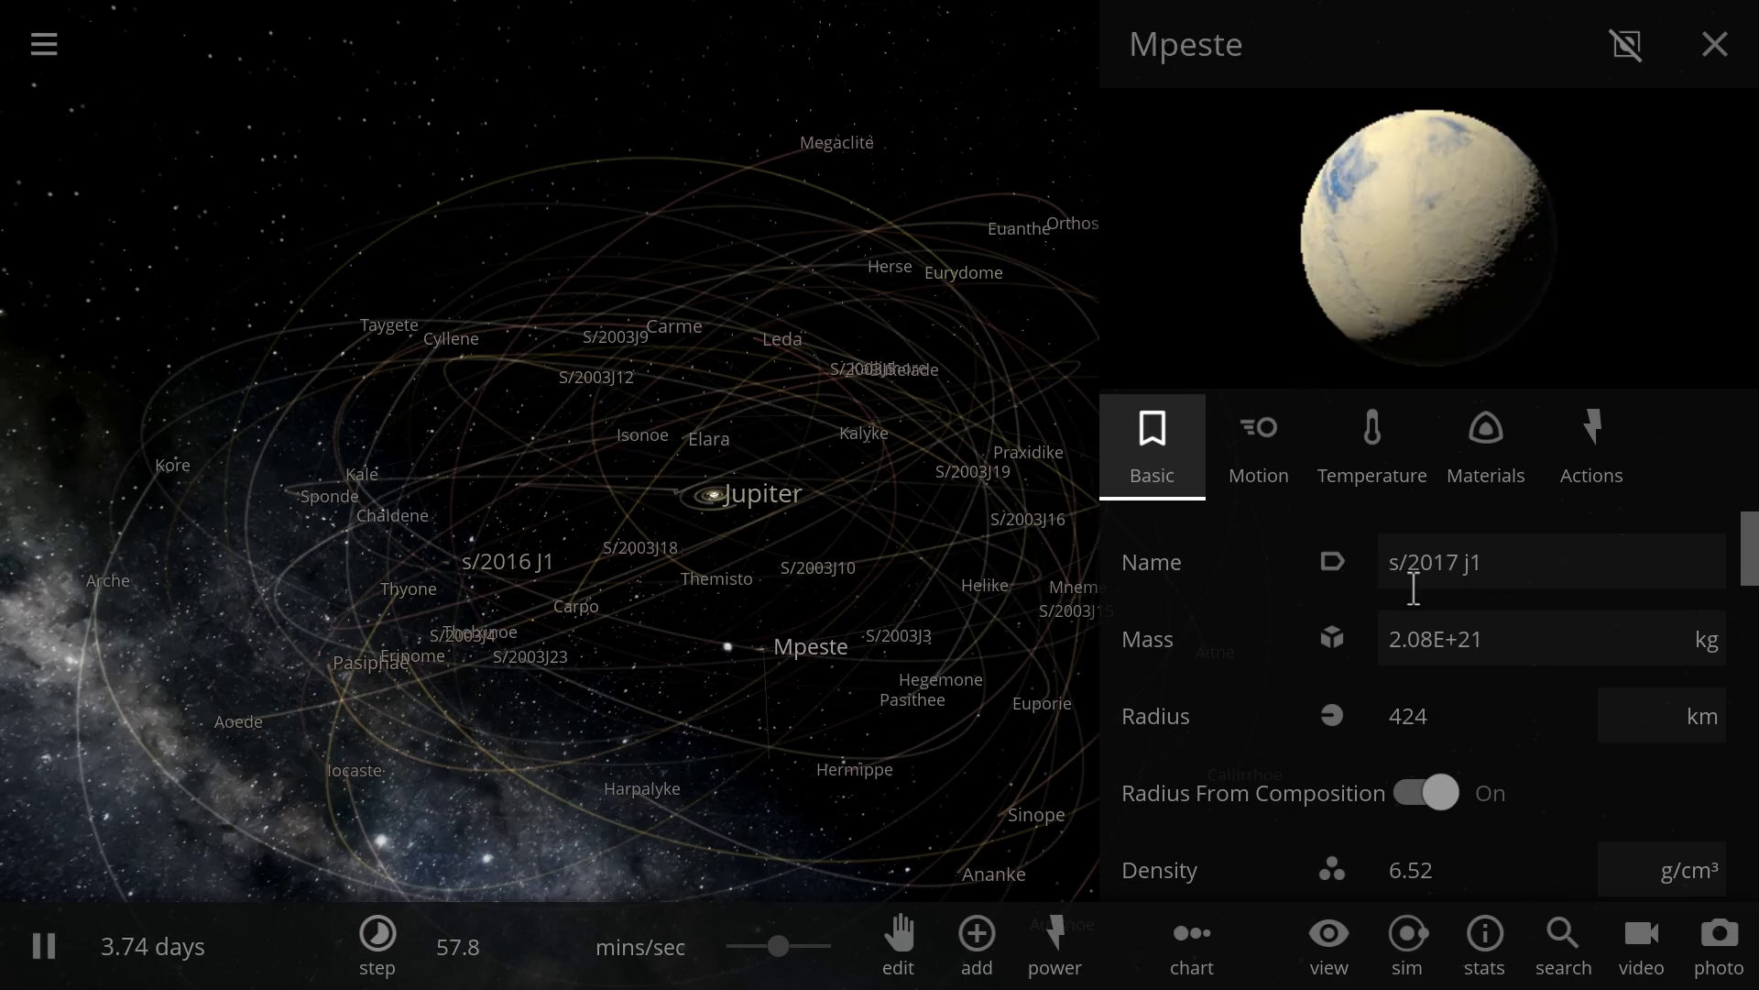
{"action": "key", "text": "Return"}
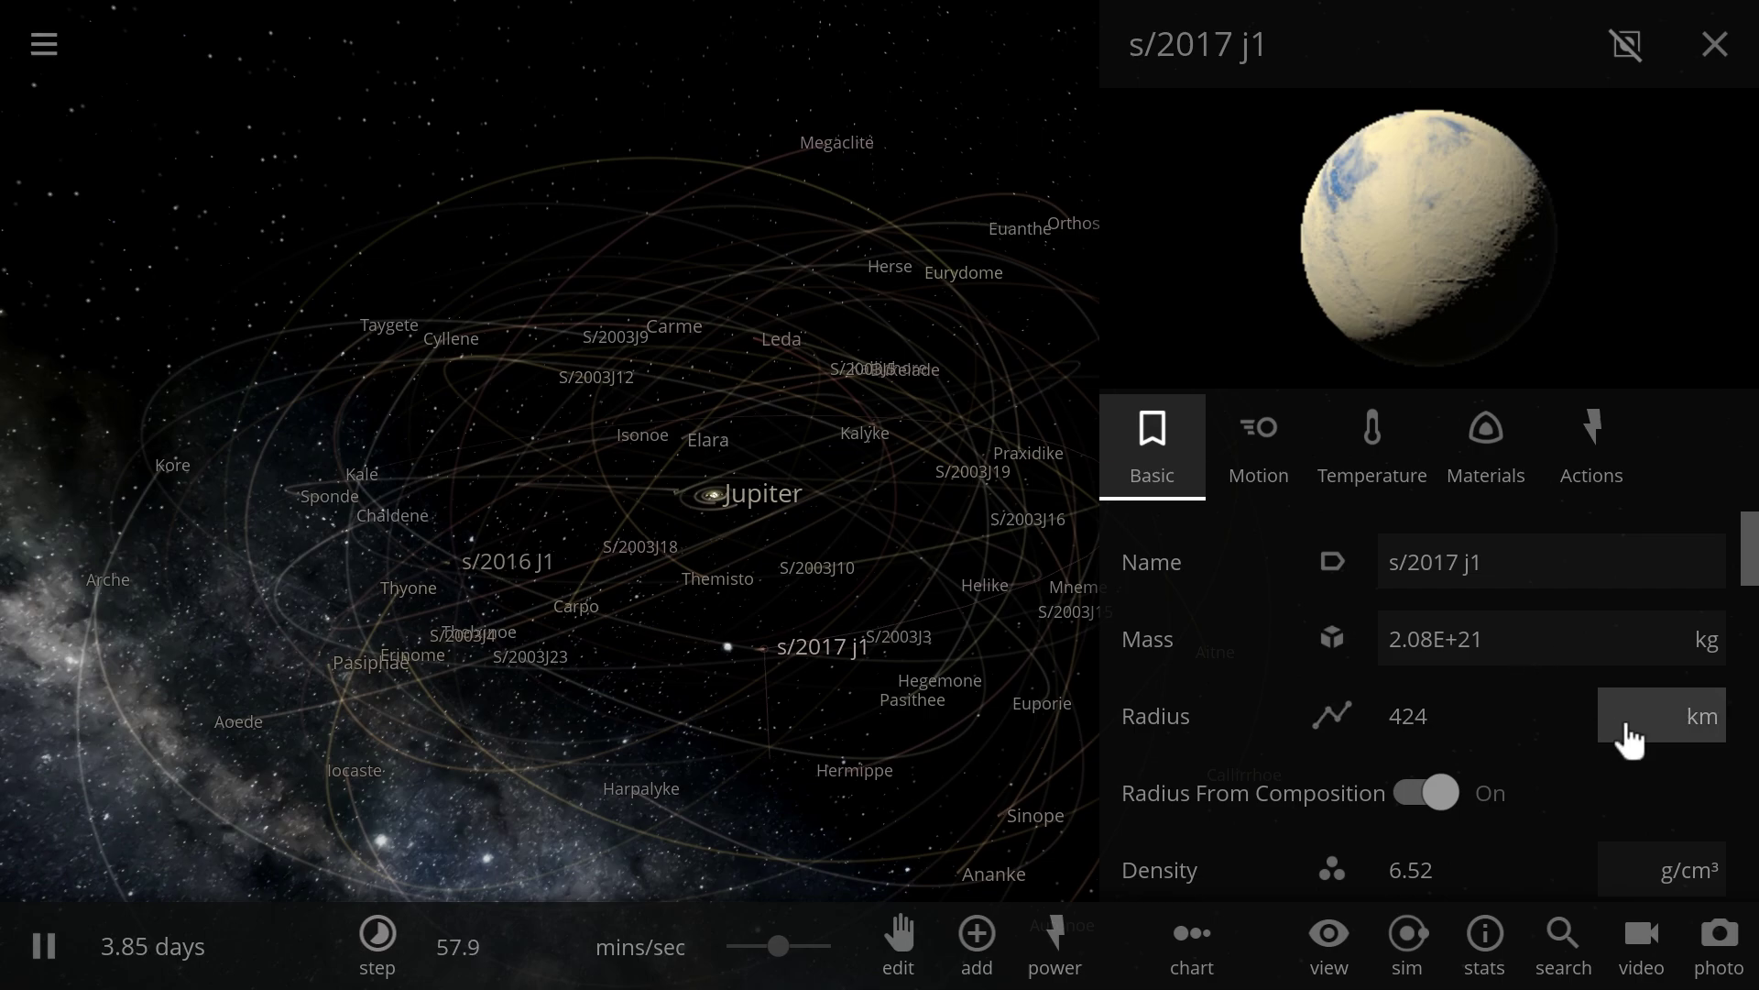
- Set the radius of s/2017 j1 to 1 km and the radius of s/2016 J1 to 2 km
{"action": "left_click", "coordinate": [1525, 727]}
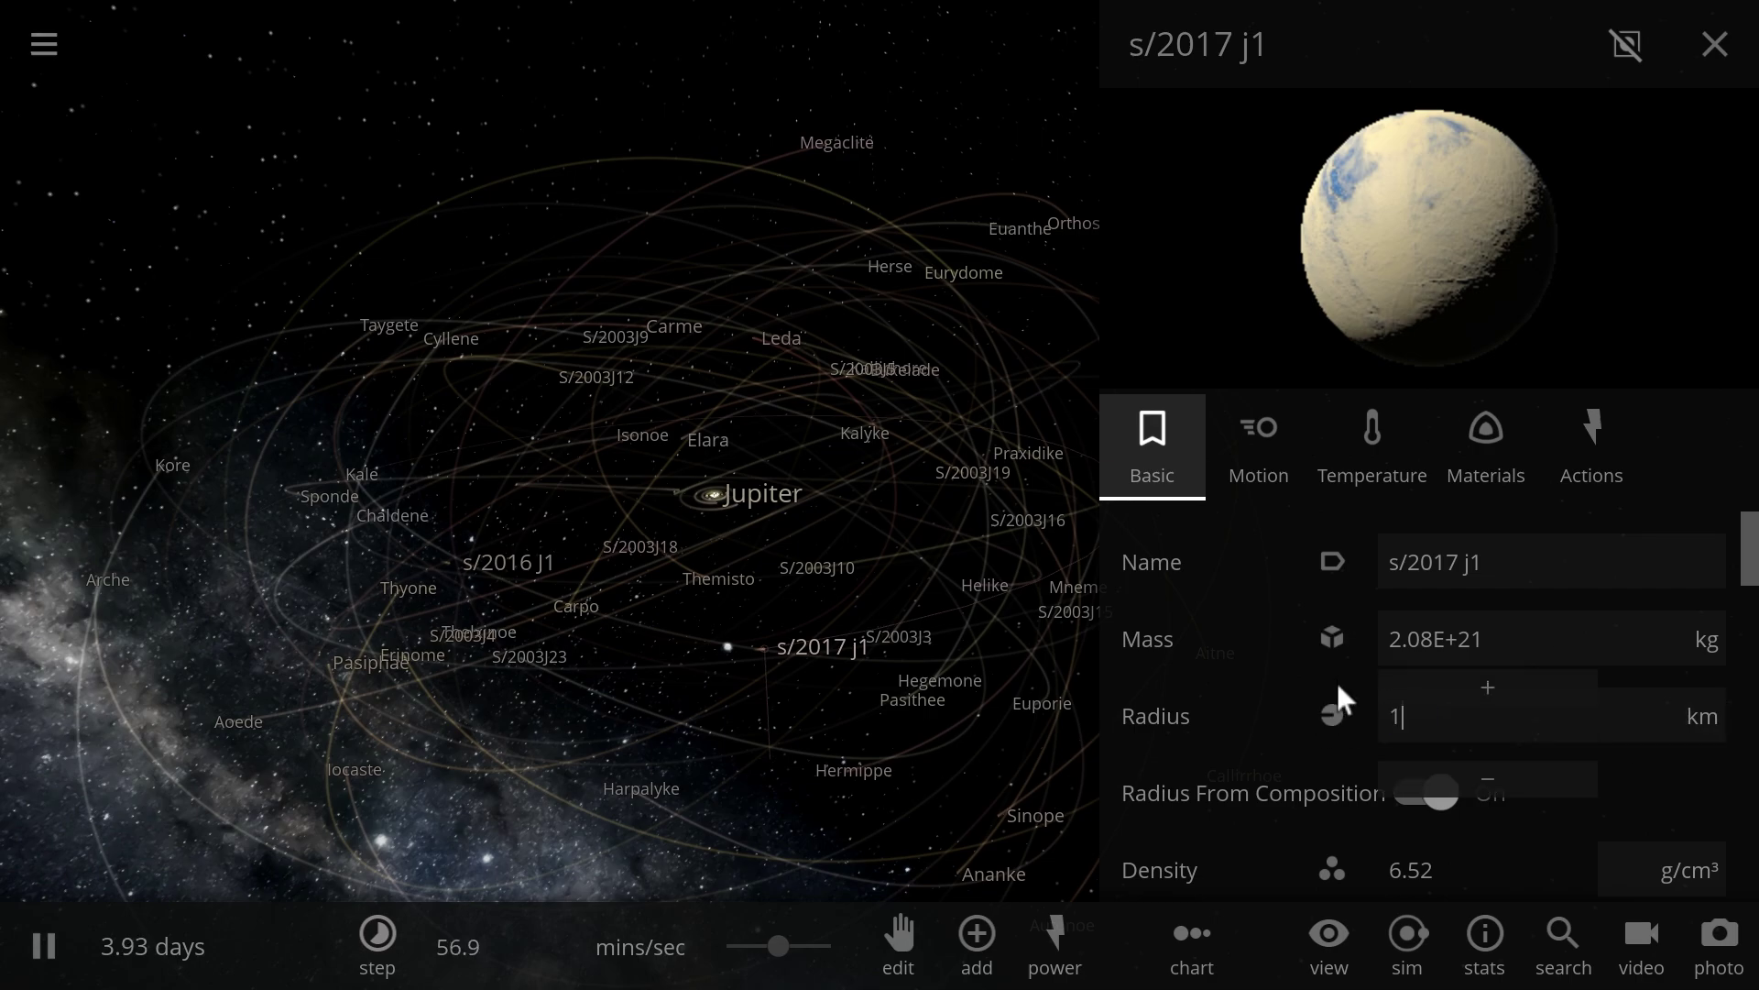
{"action": "key", "text": "Return"}
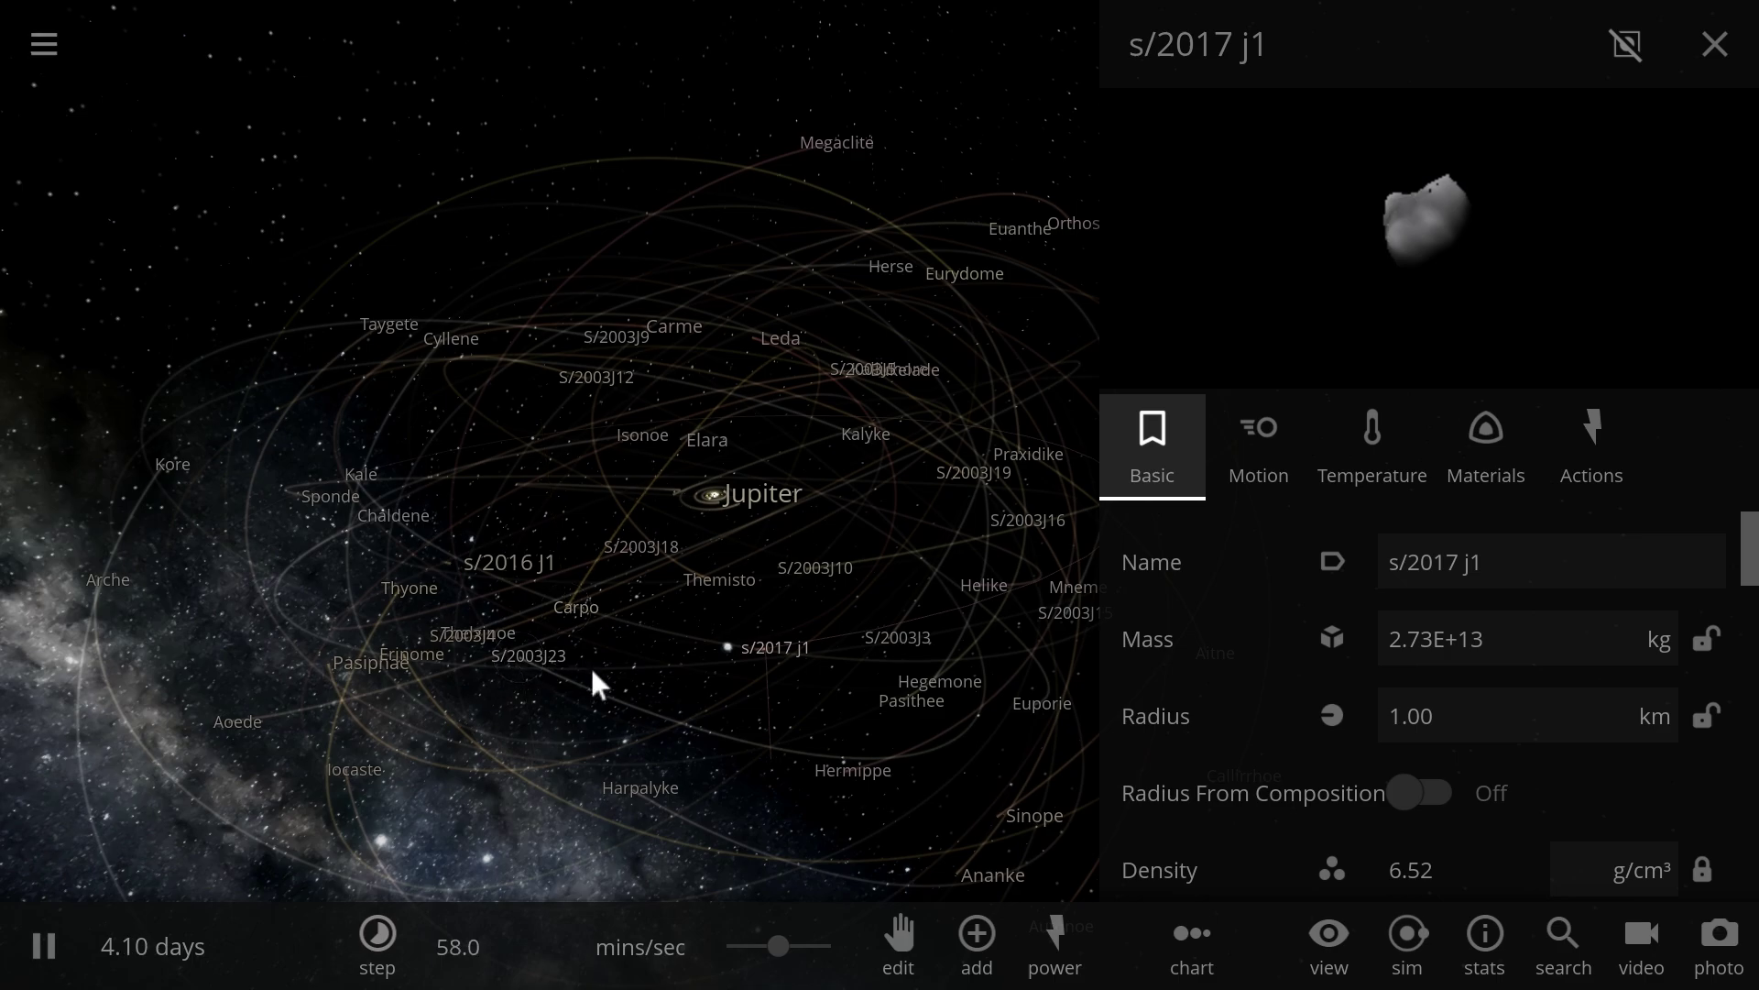
{"action": "left_click", "coordinate": [480, 565]}
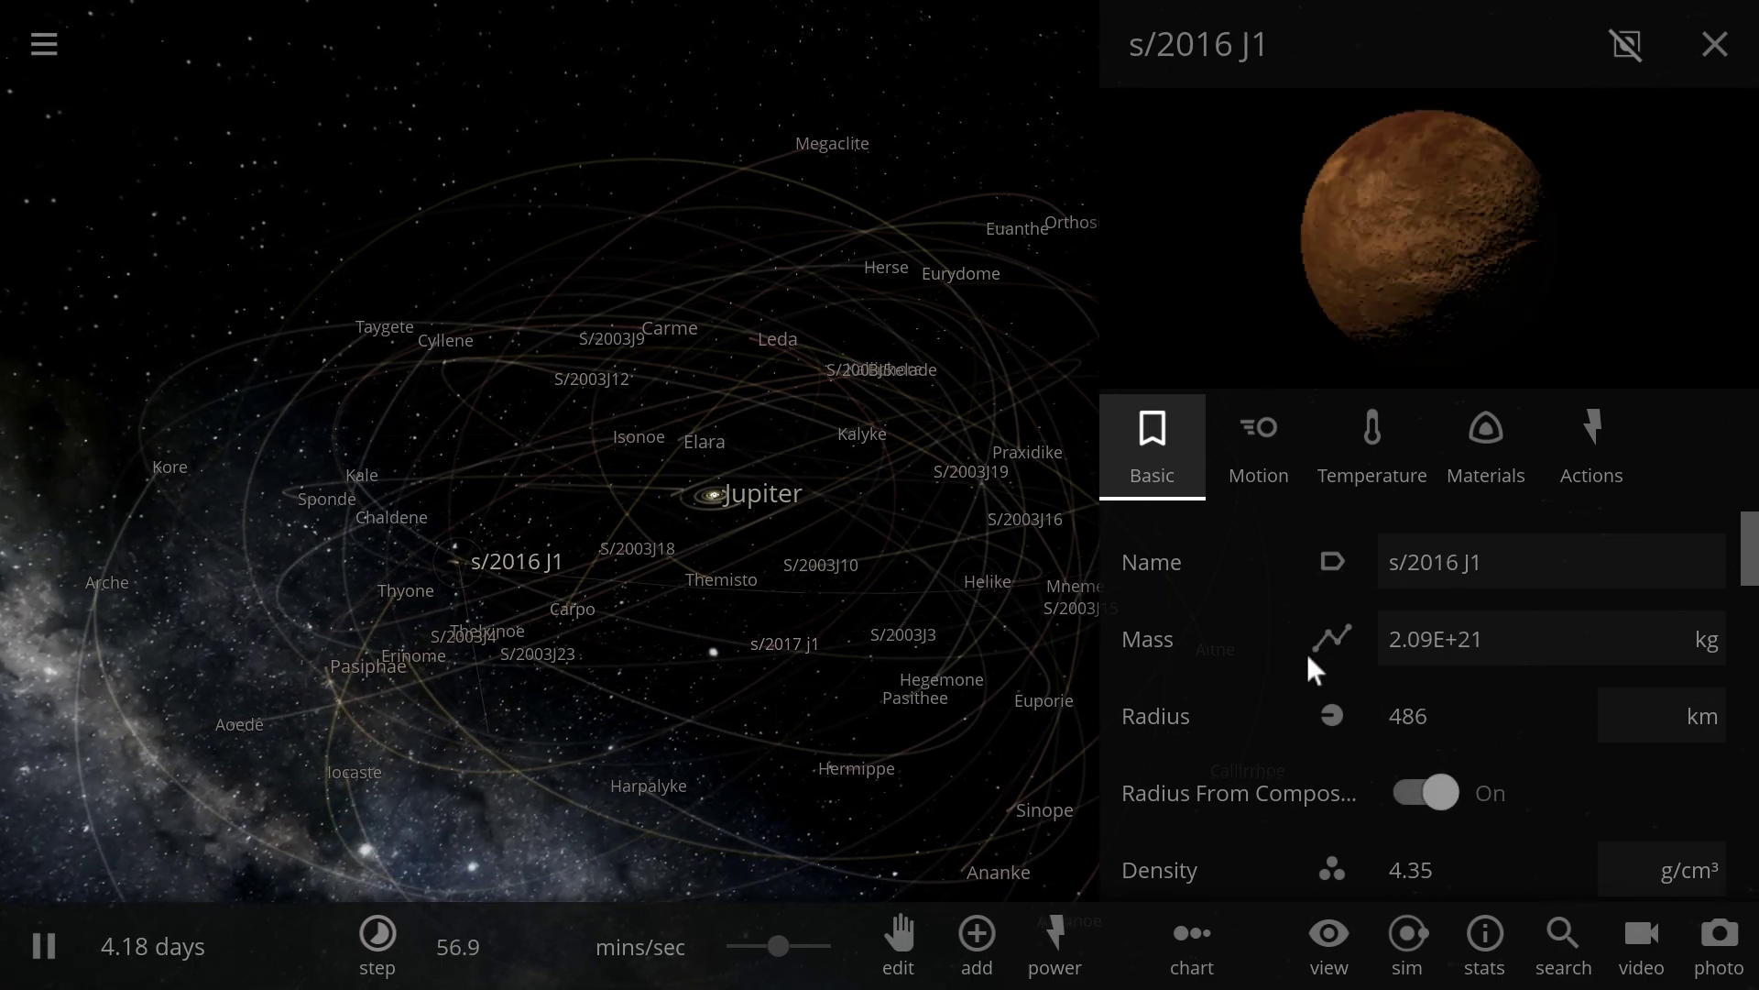
{"action": "left_click", "coordinate": [1445, 729]}
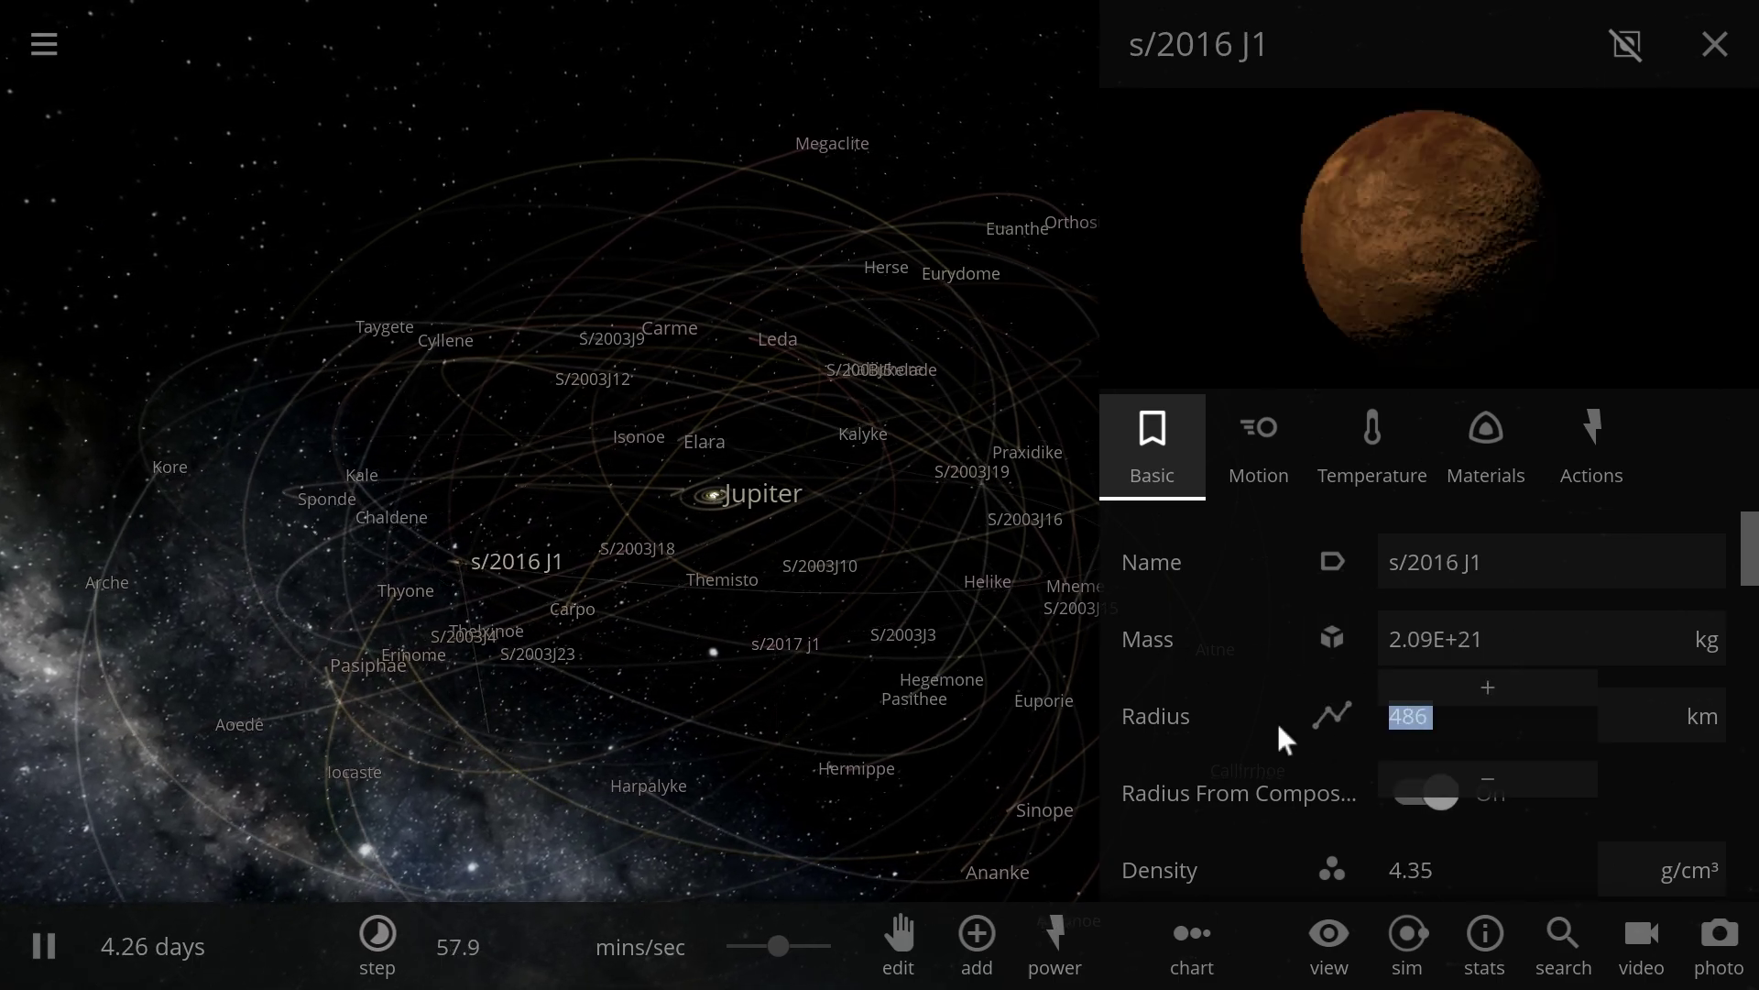
{"action": "type", "text": "2"}
{"action": "key", "text": "Return"}
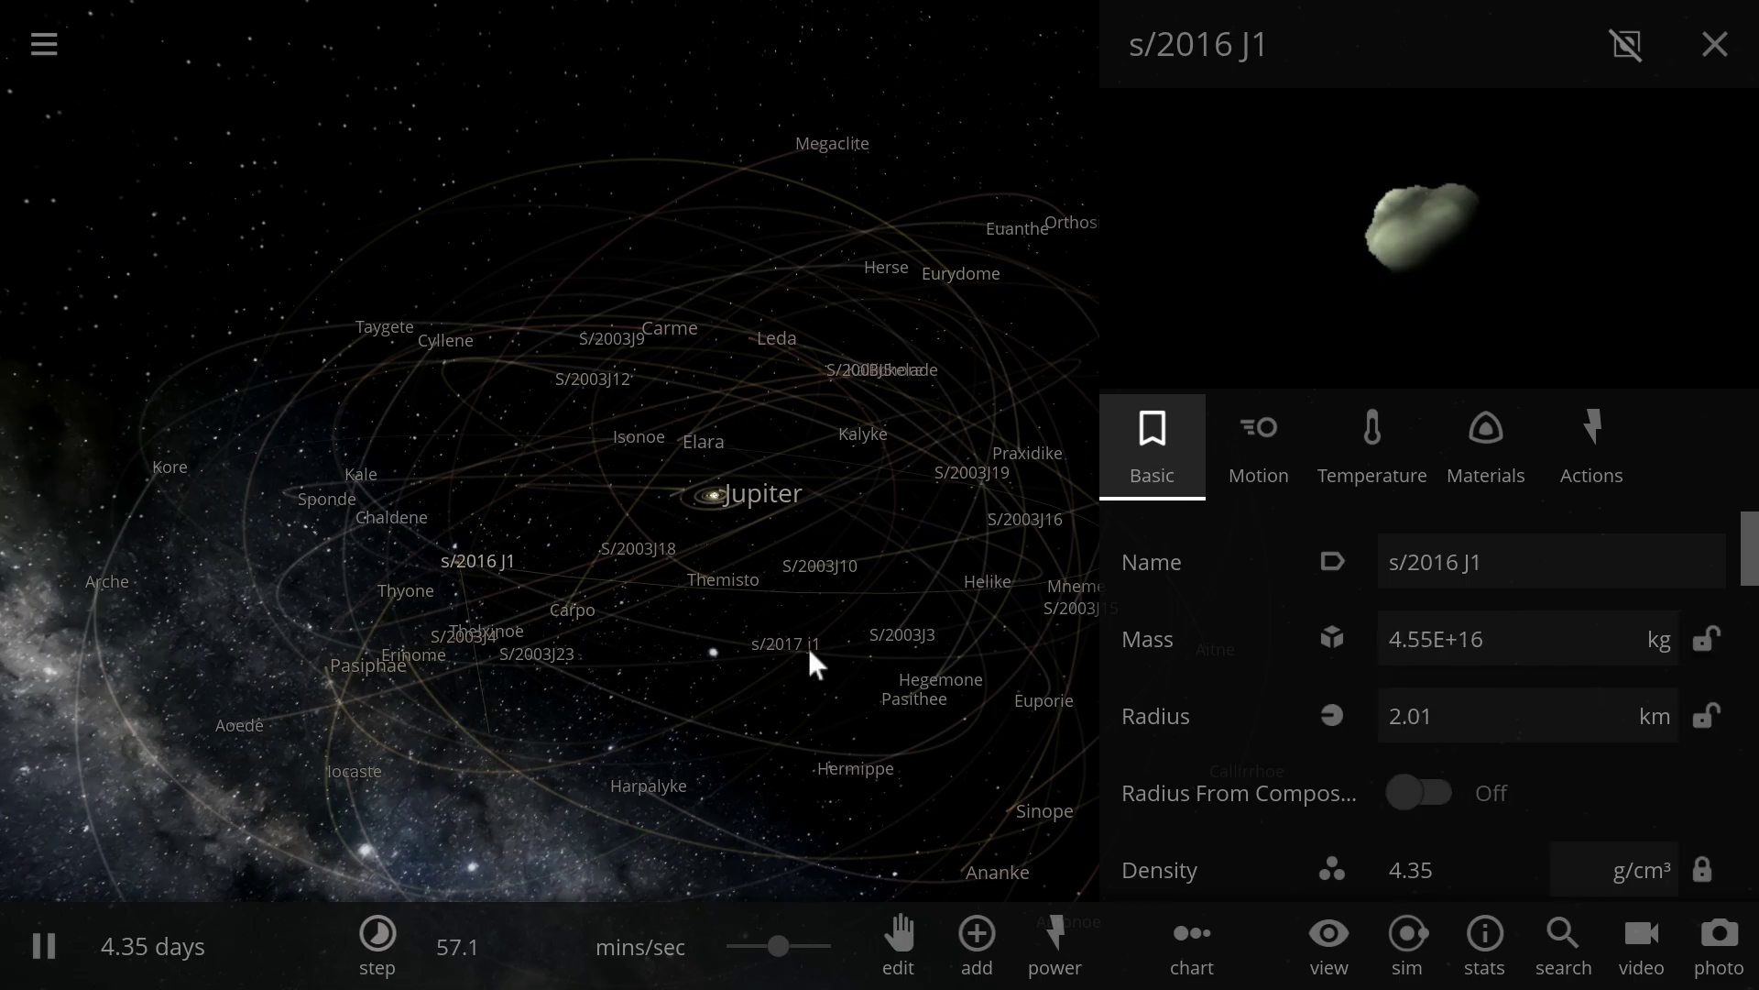
- Examine the new moons among Jupiter's outer moons and inspect the properties of Harpalyke and Taygete
{"action": "left_click_drag", "start_coordinate": [795, 650], "coordinate": [896, 607]}
{"action": "left_click", "coordinate": [899, 606]}
{"action": "scroll", "coordinate": [803, 711], "scroll_direction": "down", "scroll_amount": 4}
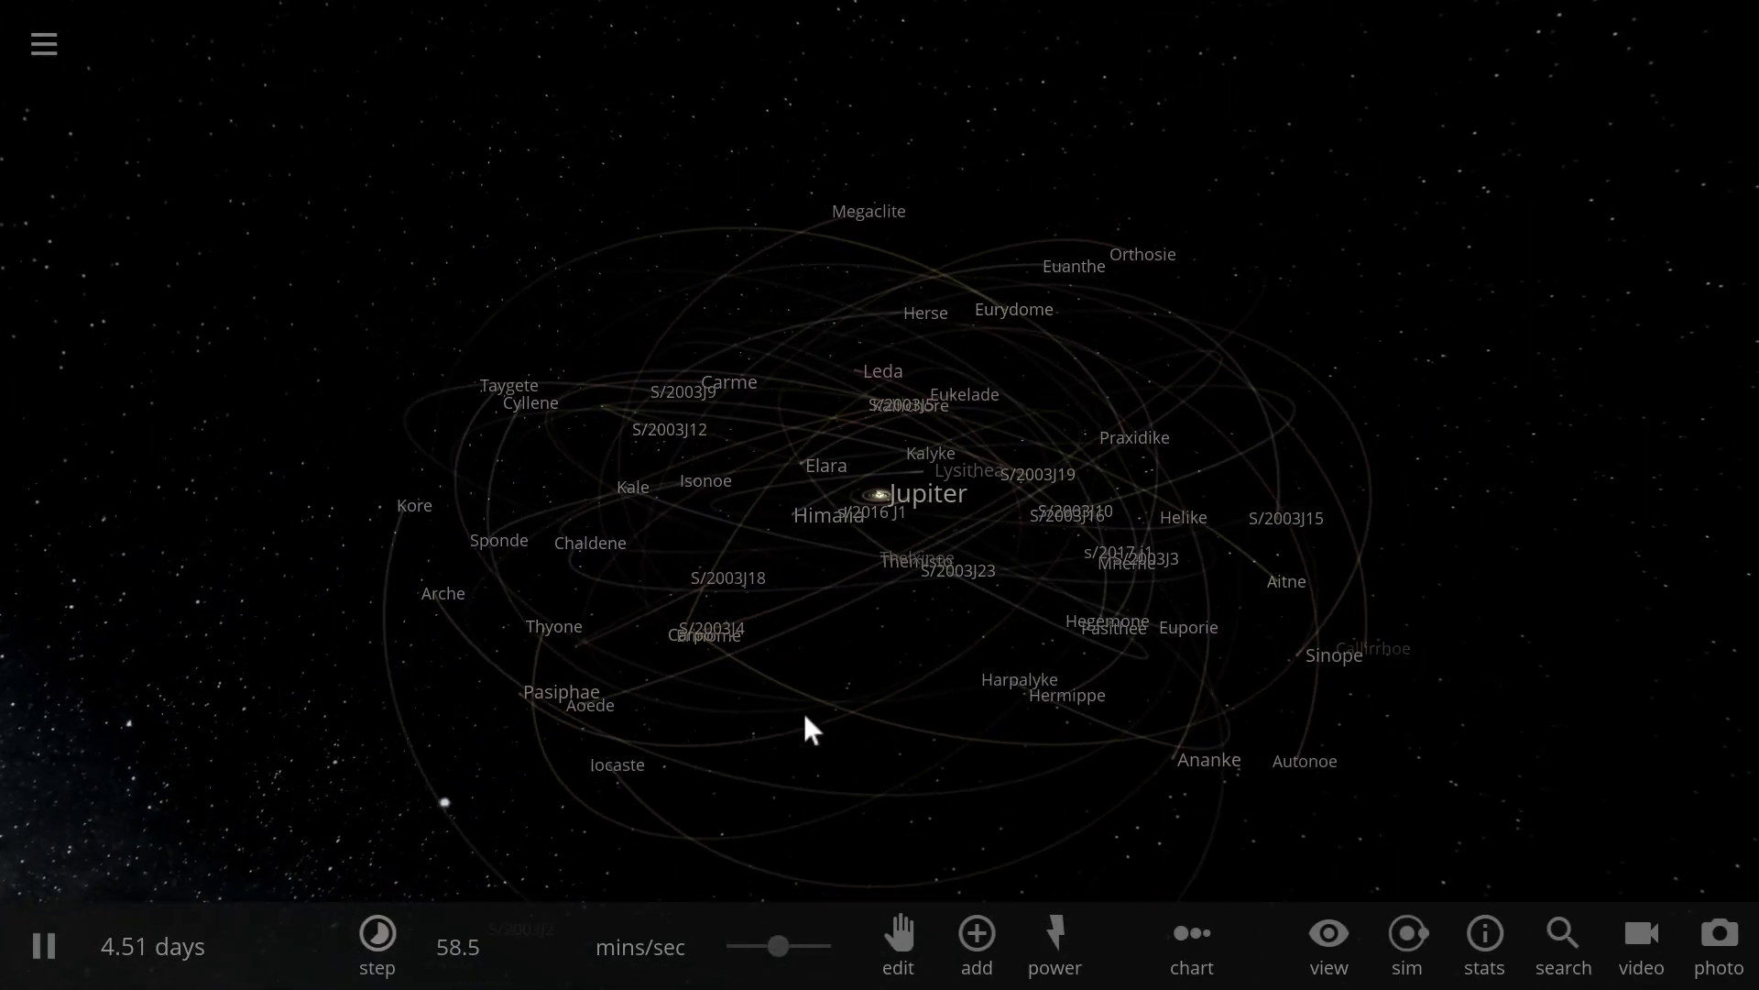
{"action": "left_click_drag", "start_coordinate": [871, 682], "coordinate": [707, 768]}
{"action": "scroll", "coordinate": [698, 634], "scroll_direction": "up", "scroll_amount": 3}
{"action": "left_click", "coordinate": [673, 678]}
{"action": "left_click", "coordinate": [711, 775]}
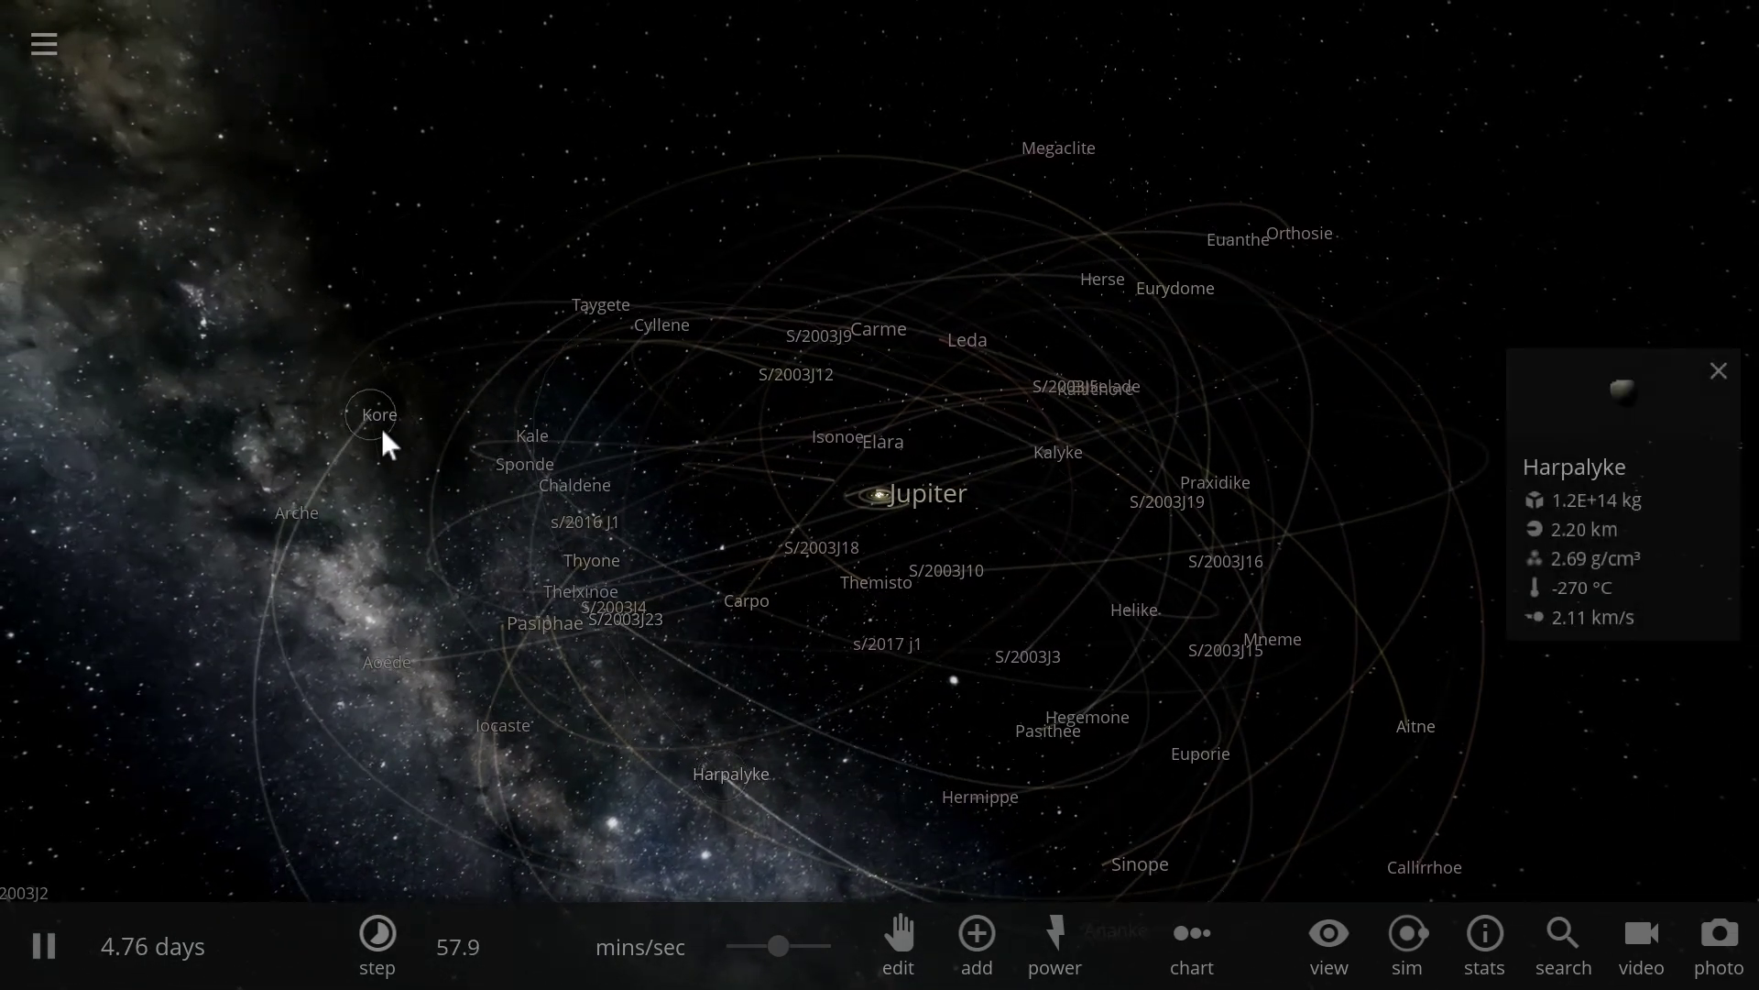
{"action": "left_click", "coordinate": [628, 322]}
{"action": "left_click", "coordinate": [582, 320]}
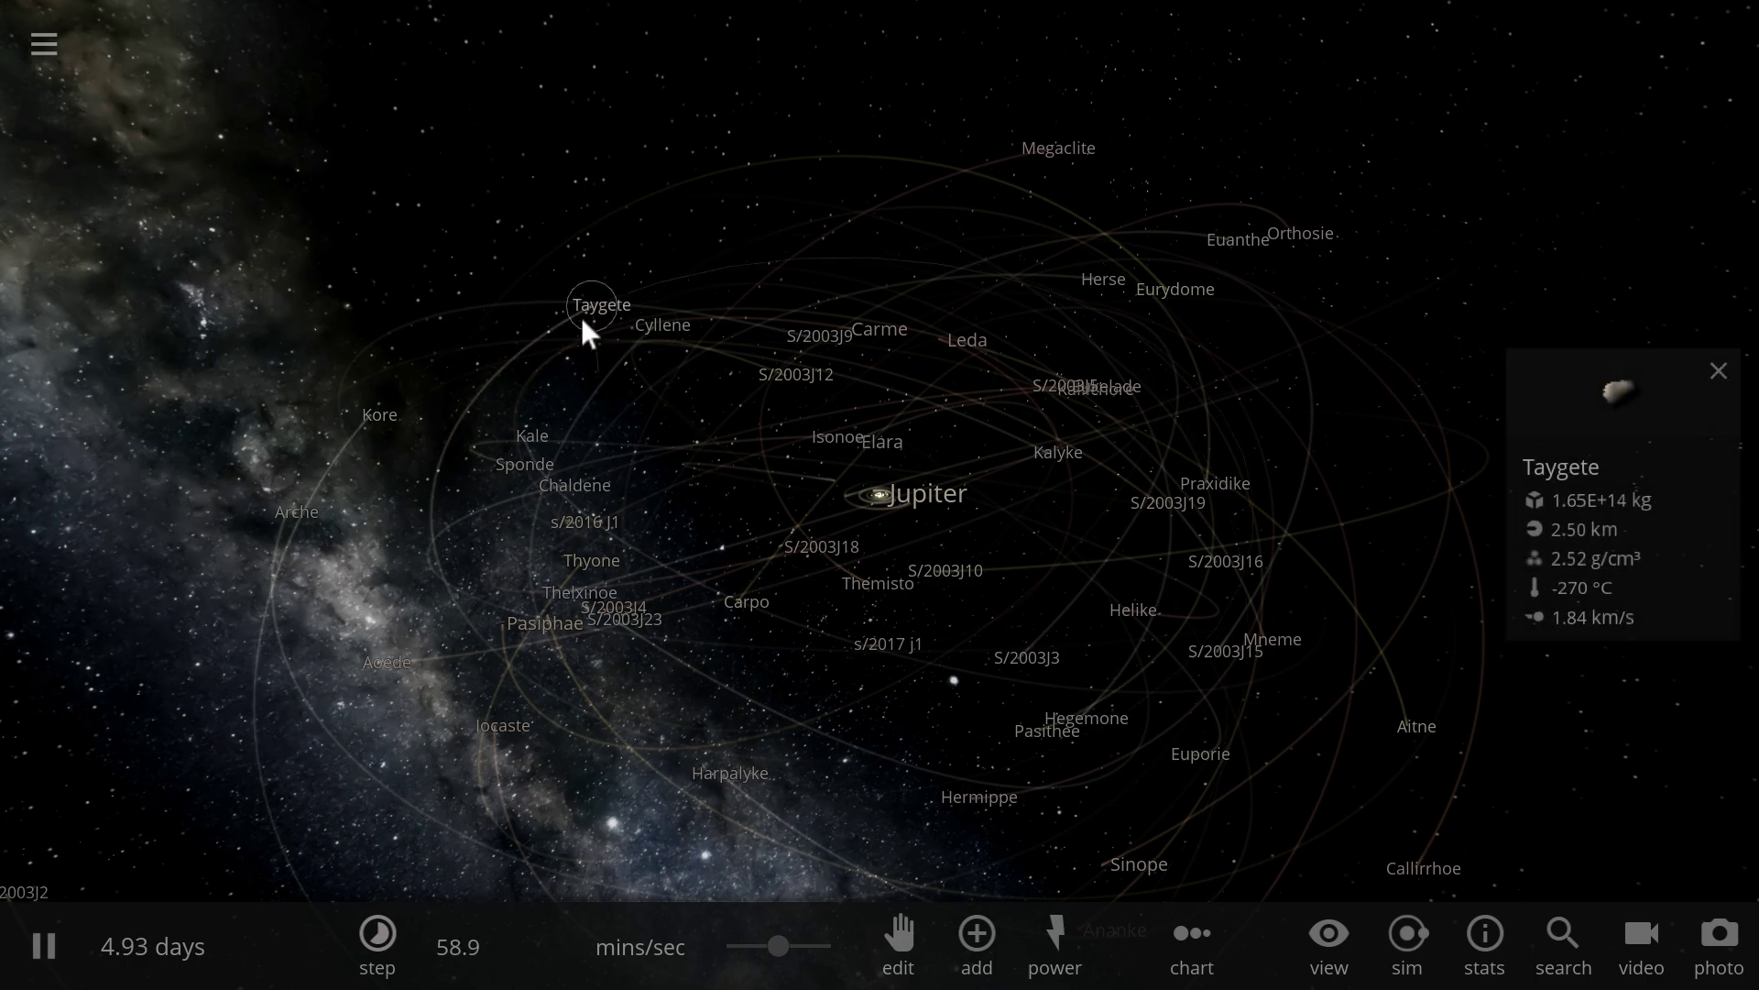
- Examine Jupiter's inner moon orbits up close and inspect the planet's properties
{"action": "left_click_drag", "start_coordinate": [706, 522], "coordinate": [891, 506]}
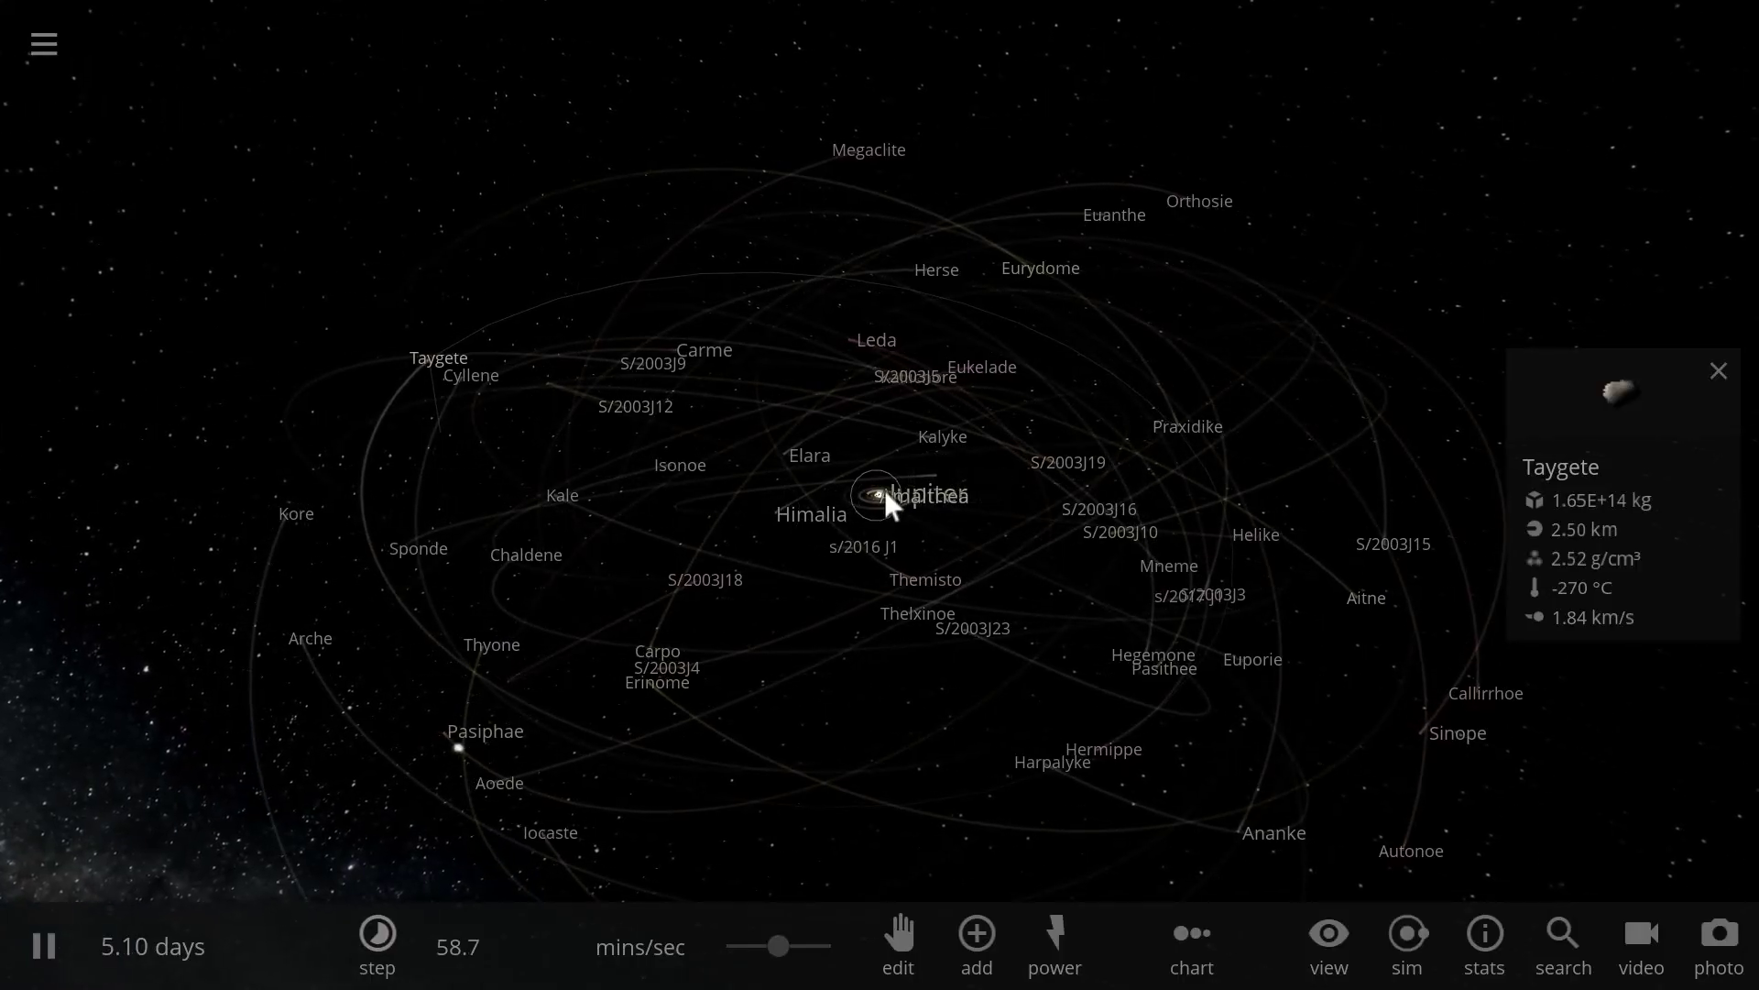
{"action": "scroll", "coordinate": [886, 495], "scroll_direction": "up", "scroll_amount": 5}
{"action": "scroll", "coordinate": [886, 495], "scroll_direction": "up", "scroll_amount": 3}
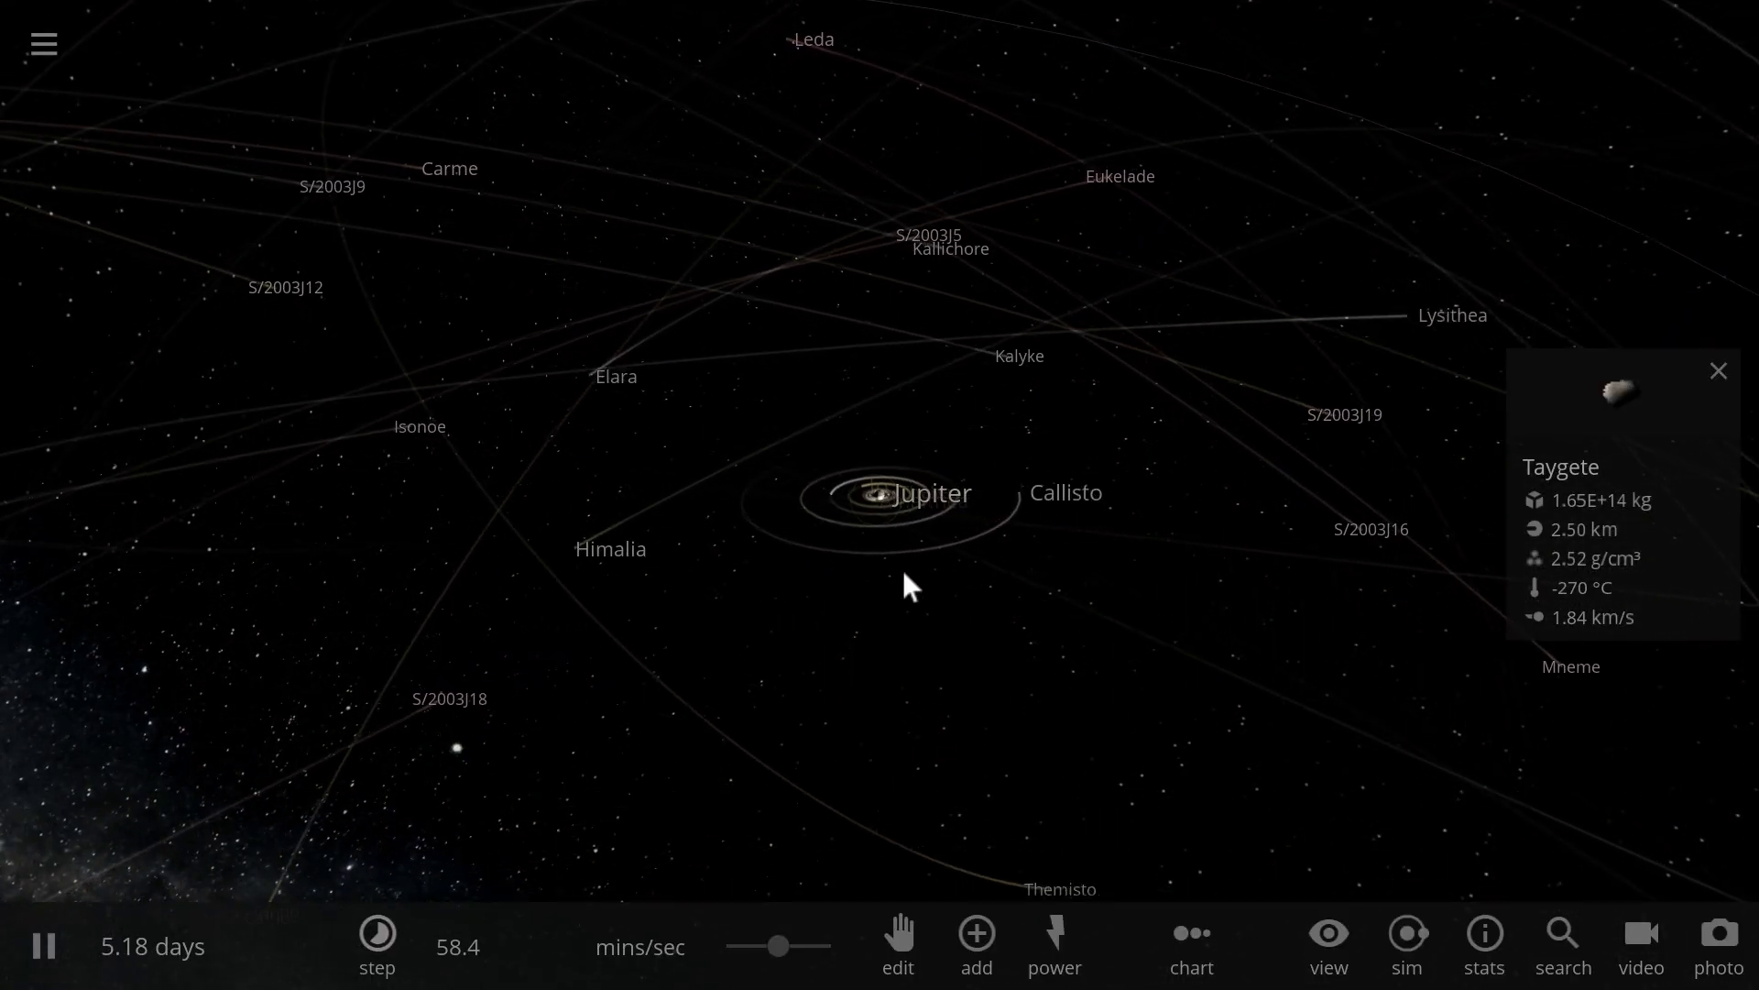
{"action": "left_click_drag", "start_coordinate": [901, 570], "coordinate": [915, 594]}
{"action": "scroll", "coordinate": [915, 593], "scroll_direction": "up", "scroll_amount": 5}
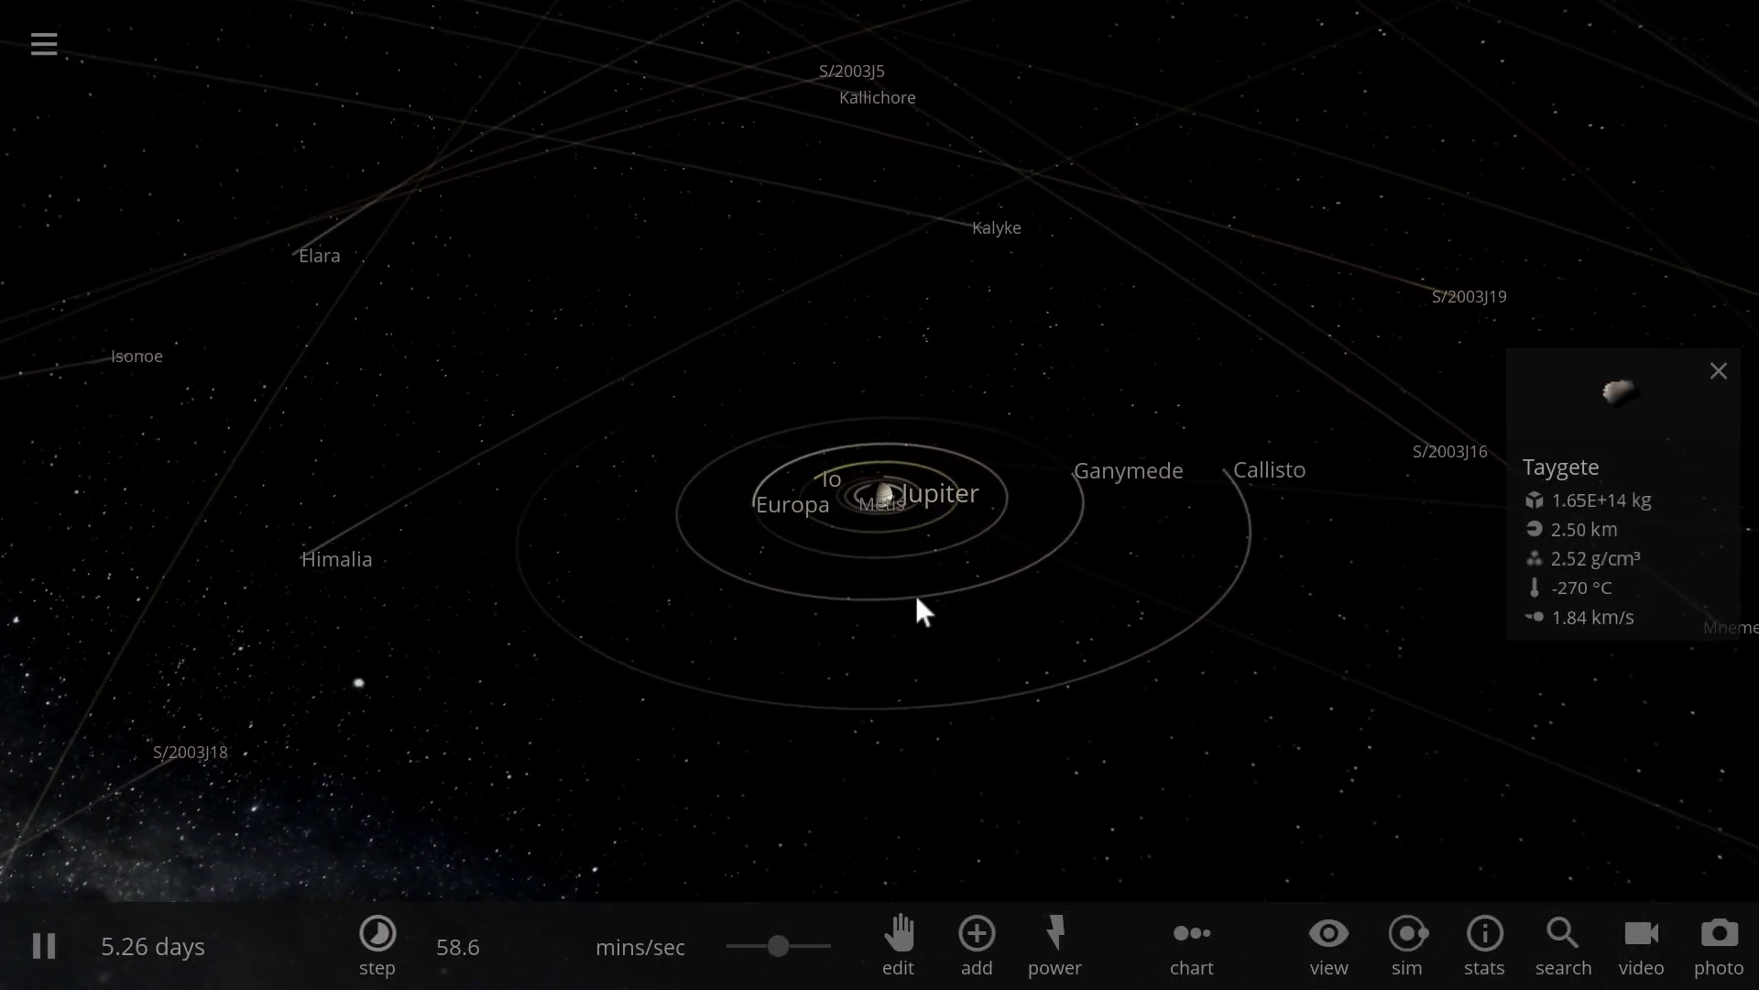
{"action": "scroll", "coordinate": [920, 596], "scroll_direction": "up", "scroll_amount": 4}
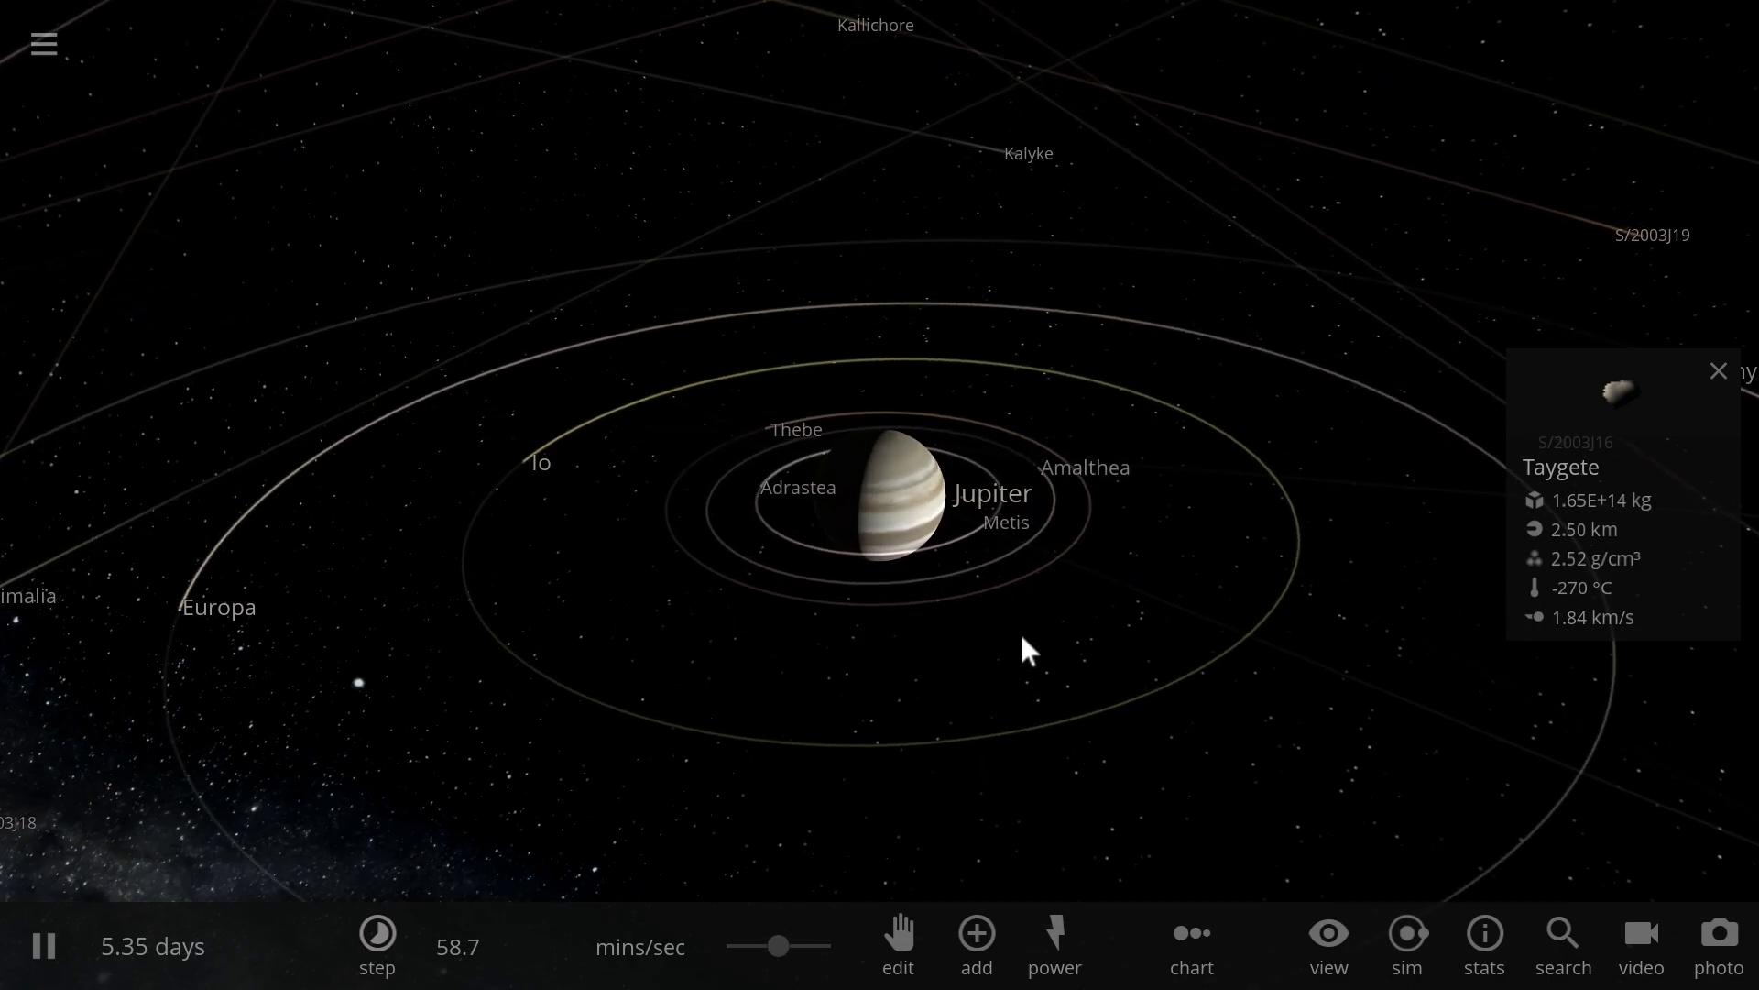
{"action": "left_click_drag", "start_coordinate": [1024, 632], "coordinate": [881, 617]}
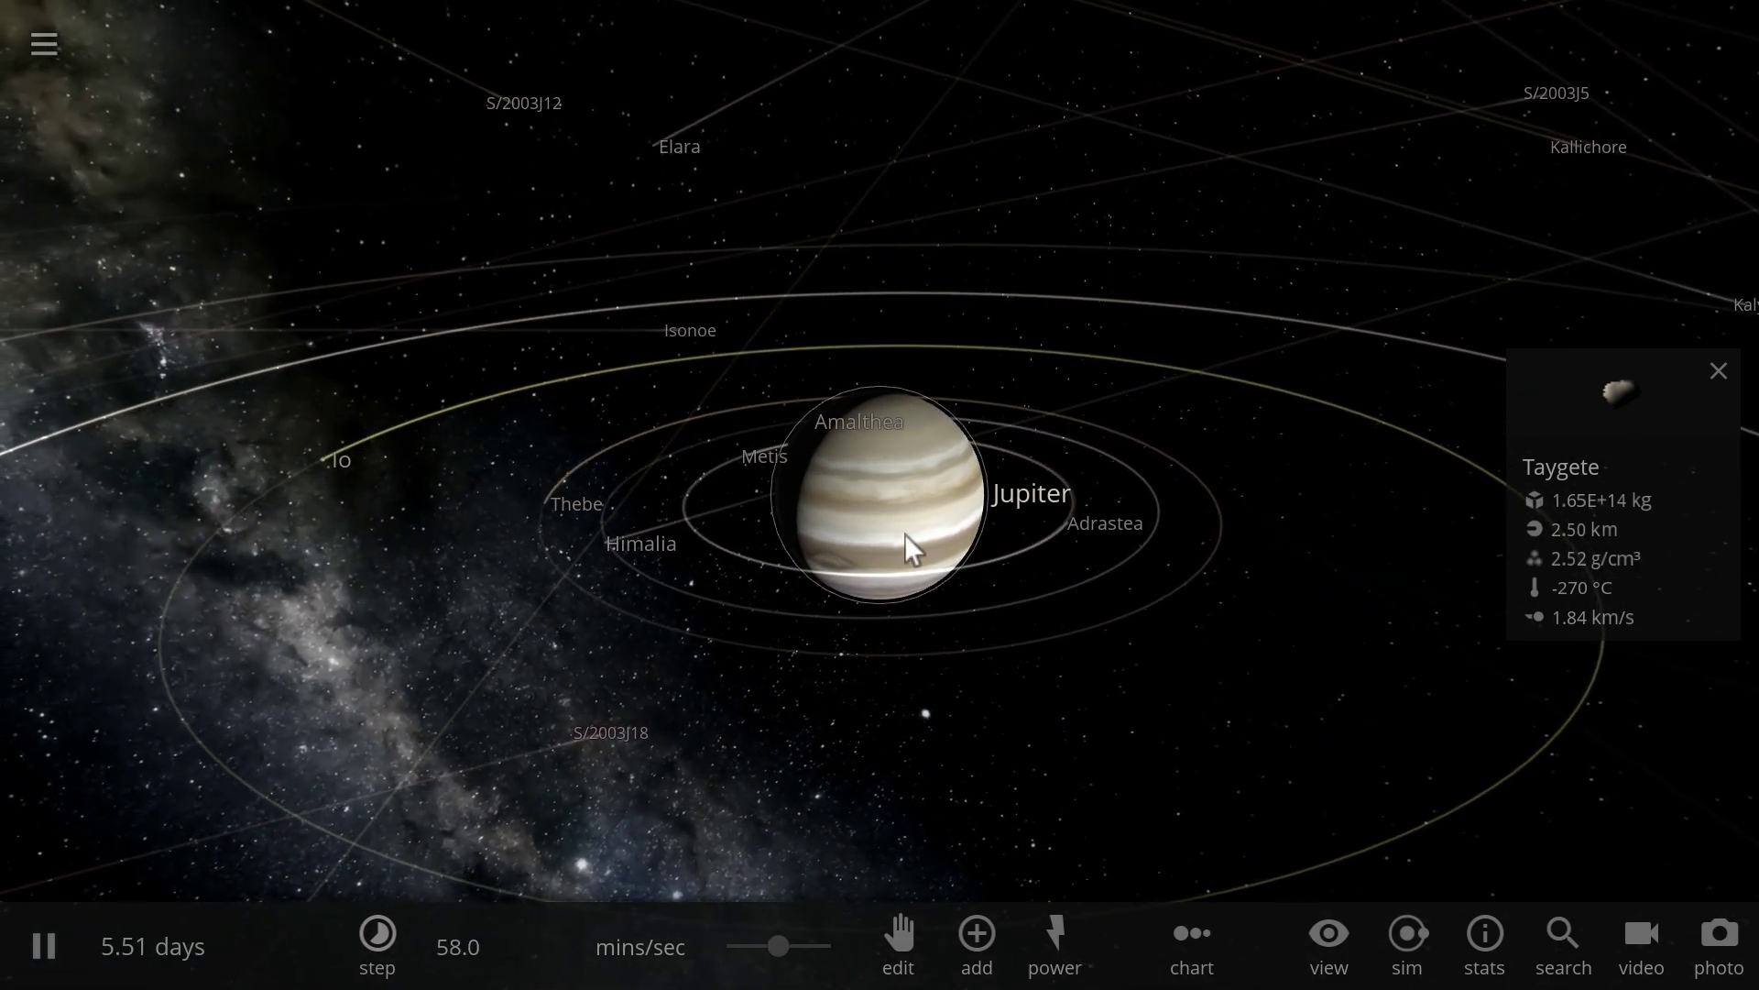
{"action": "left_click", "coordinate": [904, 533]}
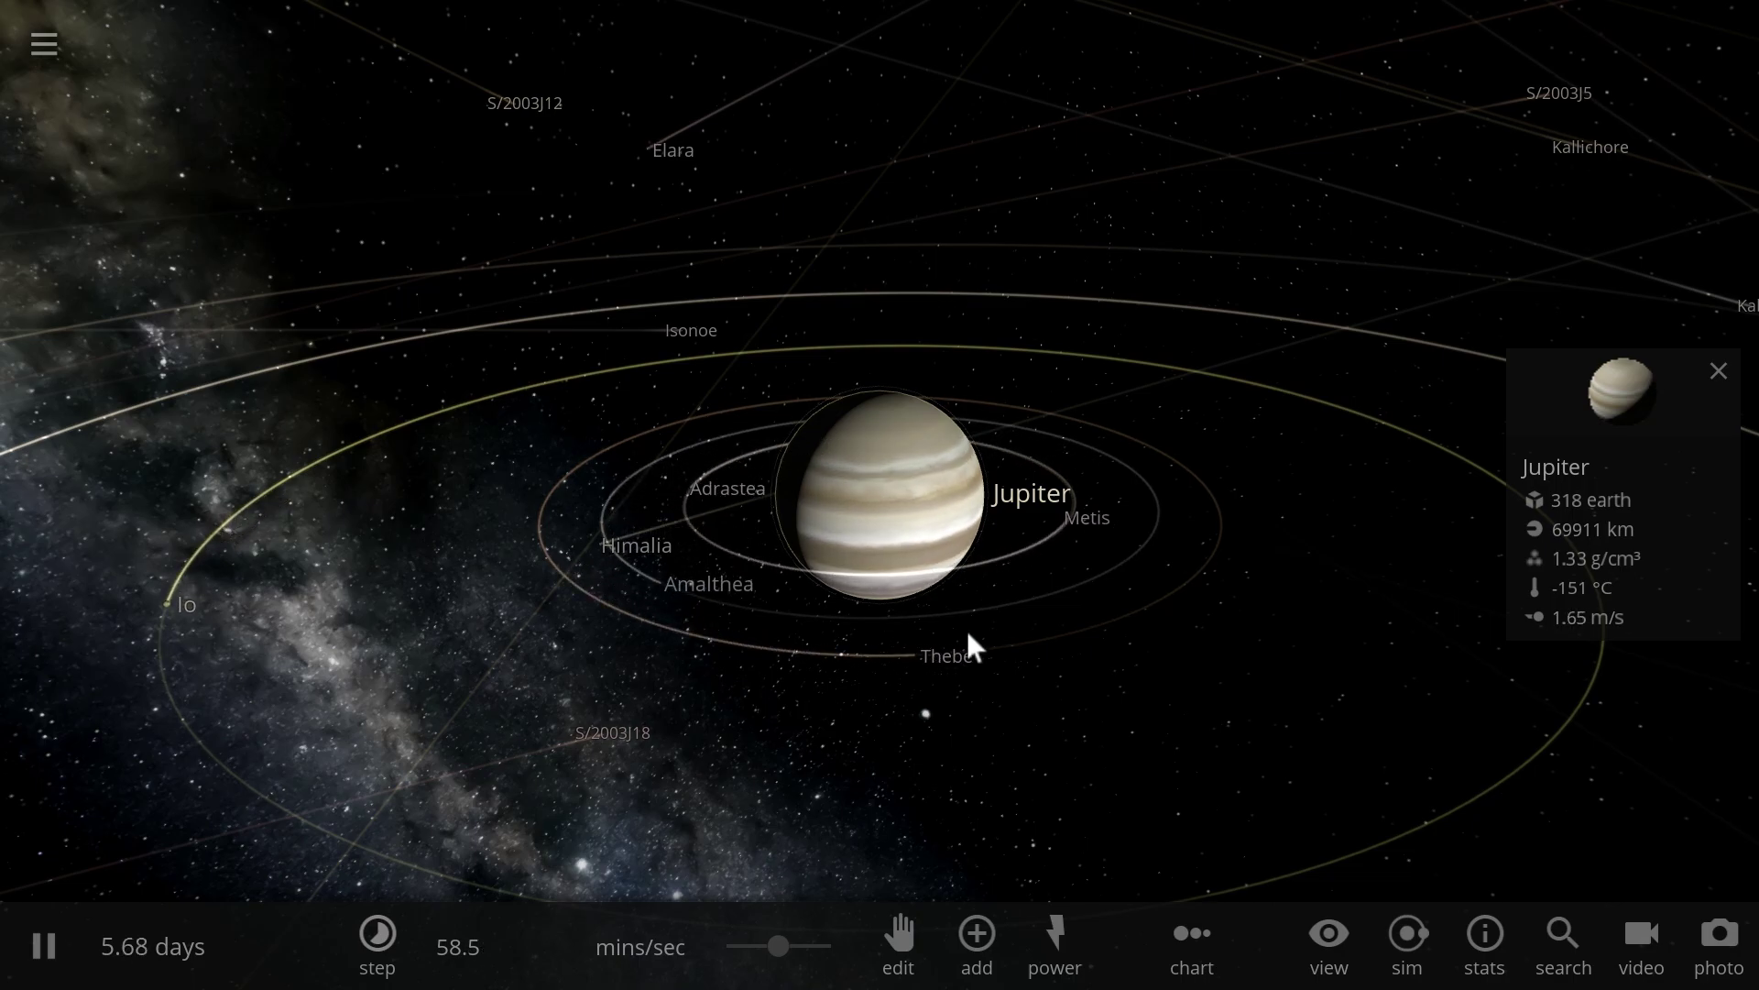
{"action": "scroll", "coordinate": [919, 627], "scroll_direction": "down", "scroll_amount": 5}
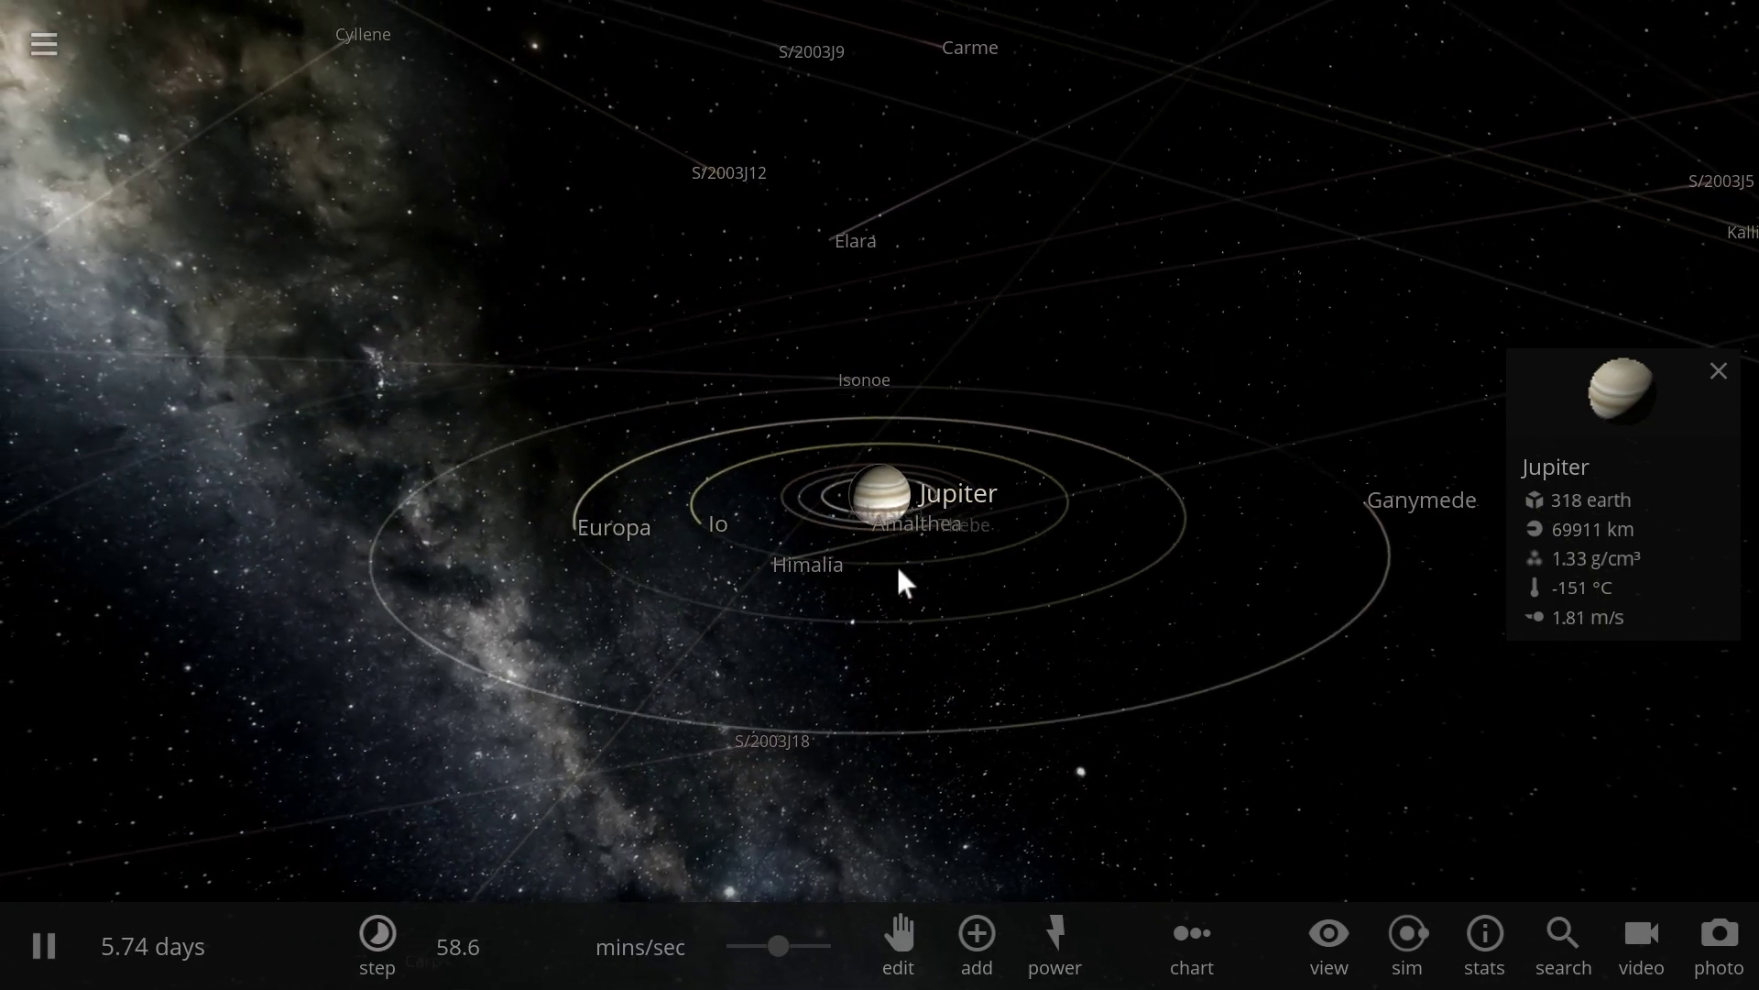
- Examine Jupiter's outer moon system and inspect the properties of the small moons Sponde and Kale
{"action": "scroll", "coordinate": [898, 568], "scroll_direction": "down", "scroll_amount": 5}
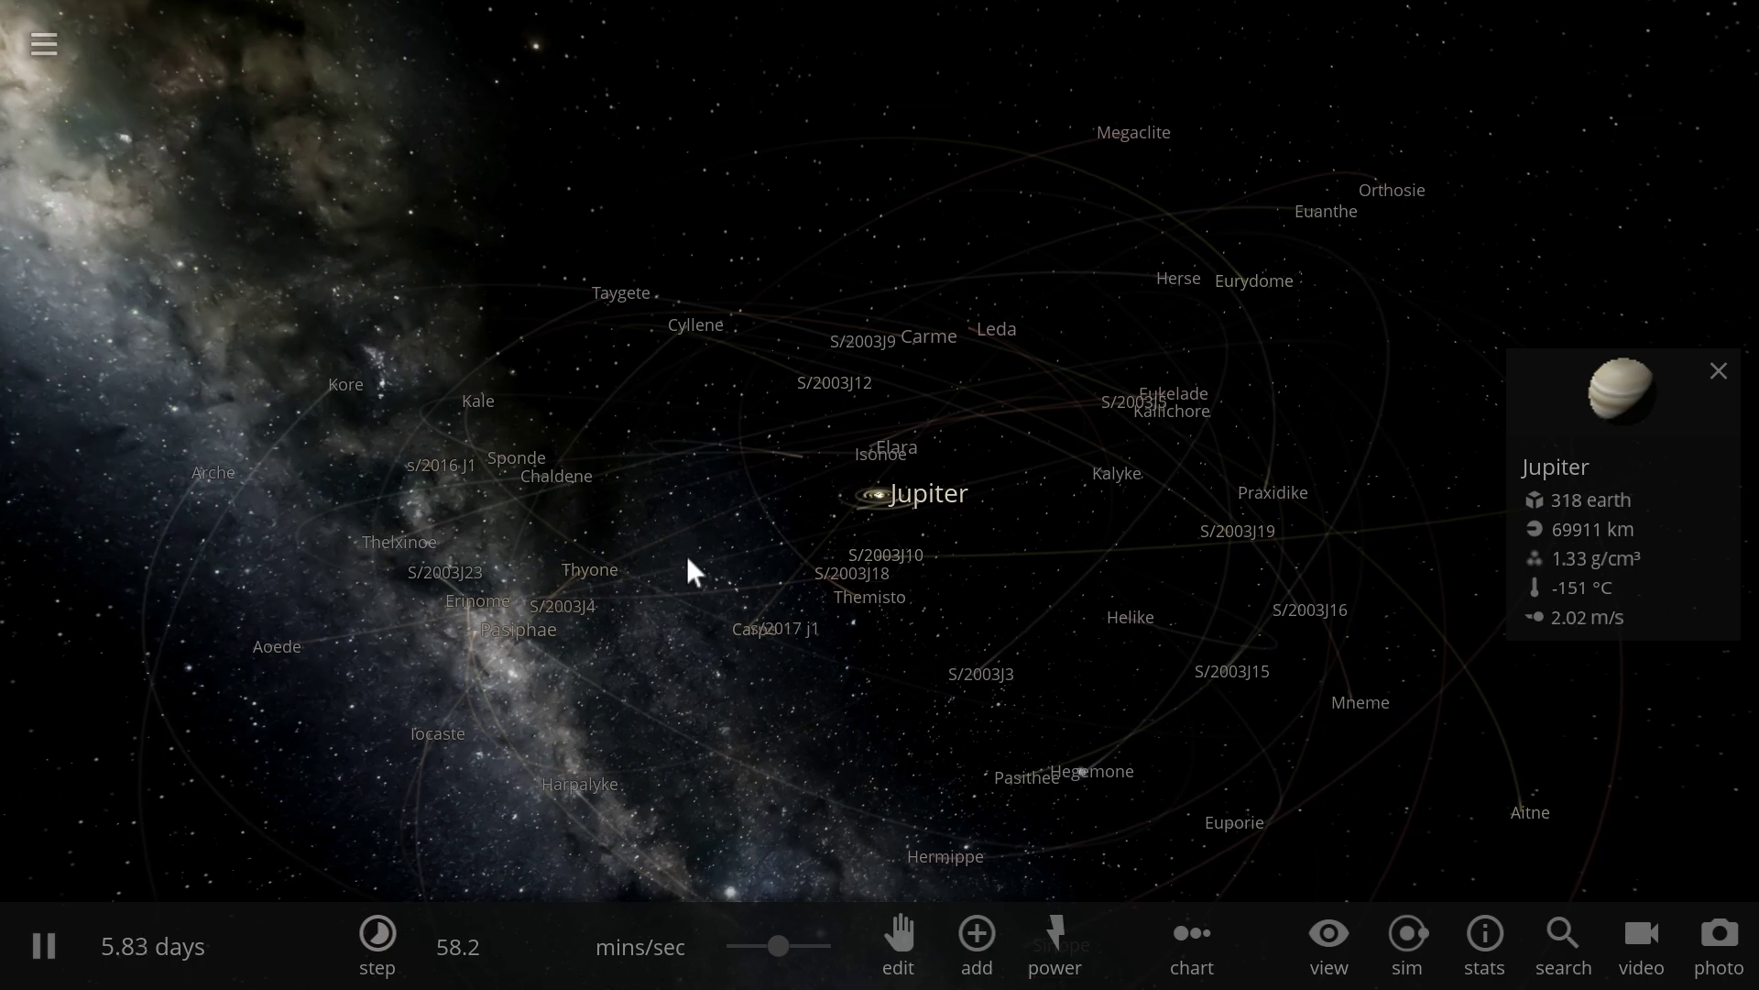
{"action": "left_click_drag", "start_coordinate": [688, 557], "coordinate": [709, 565]}
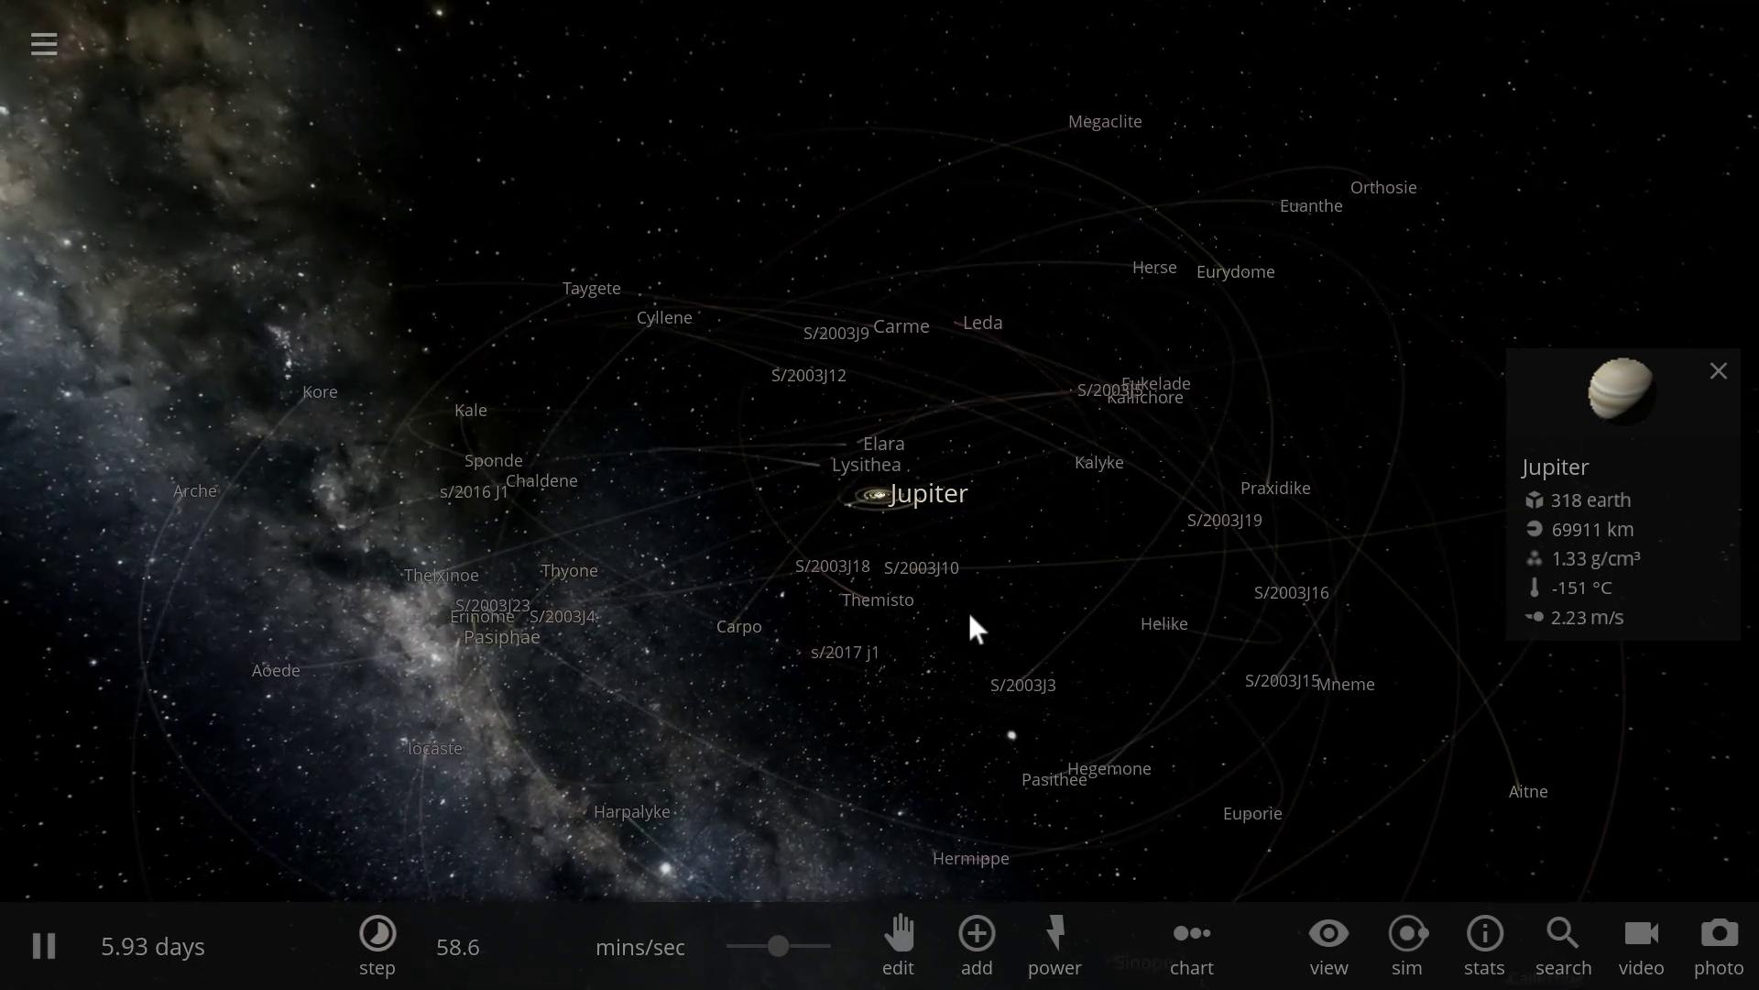
{"action": "left_click_drag", "start_coordinate": [687, 472], "coordinate": [522, 616]}
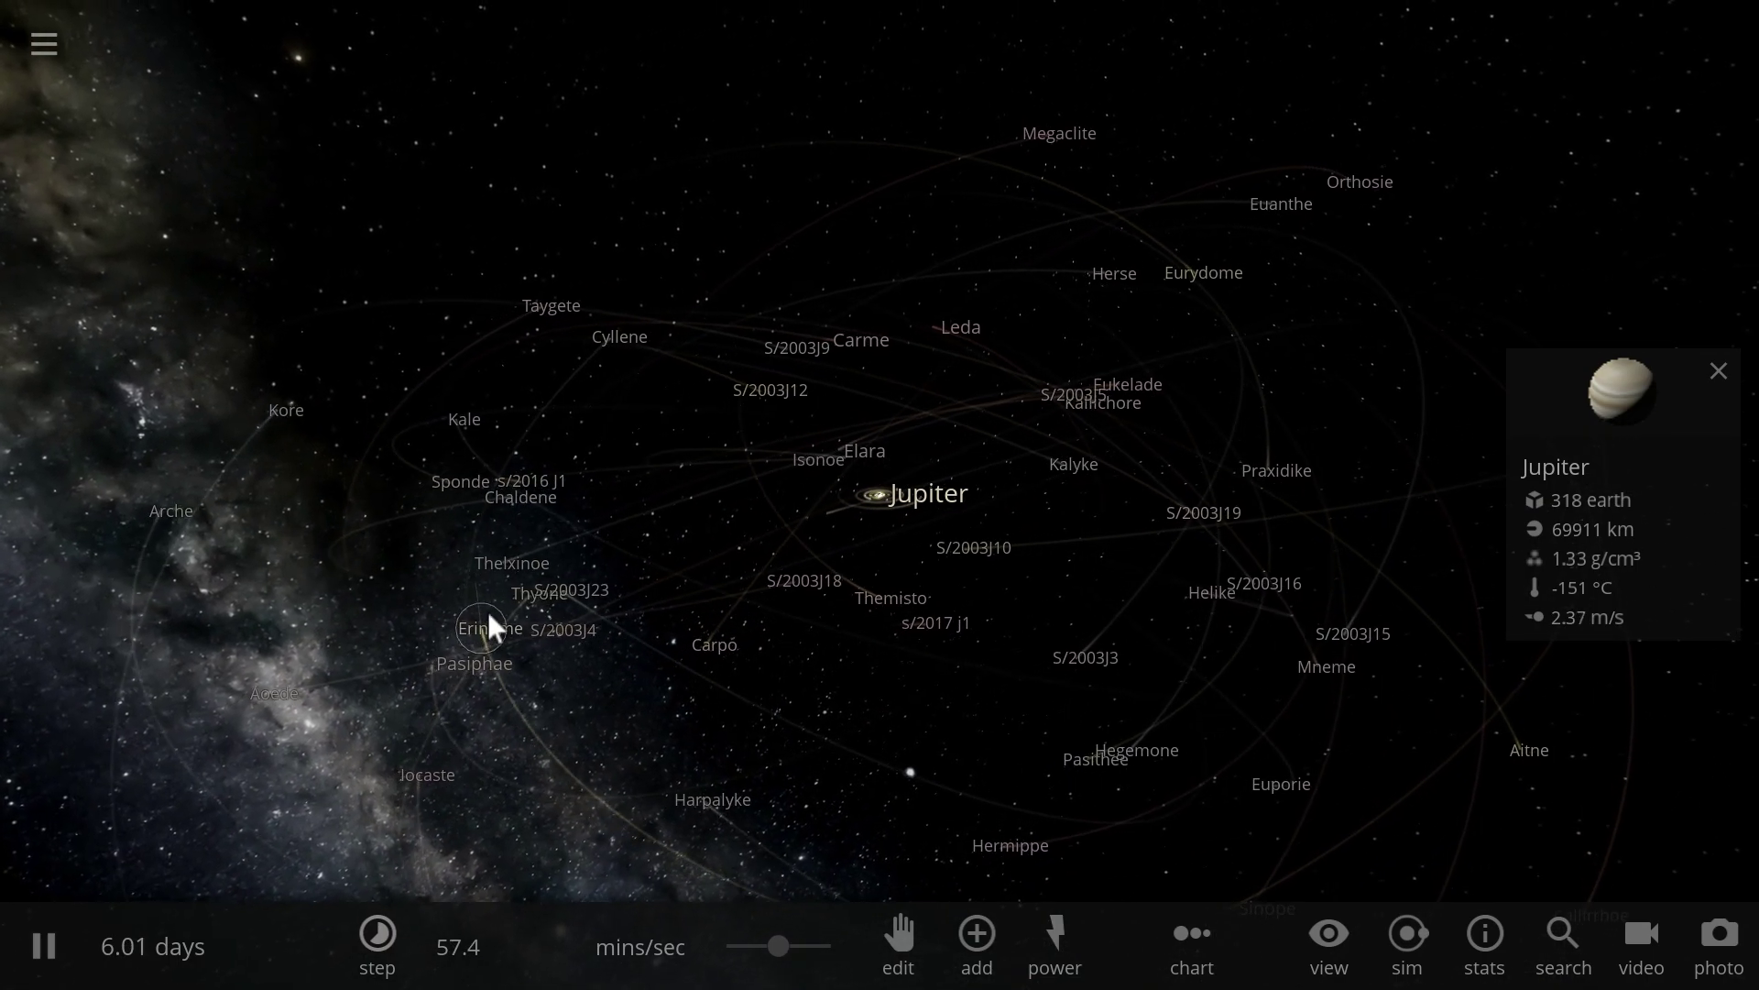
{"action": "left_click", "coordinate": [484, 616]}
{"action": "left_click", "coordinate": [446, 487]}
{"action": "left_click", "coordinate": [464, 422]}
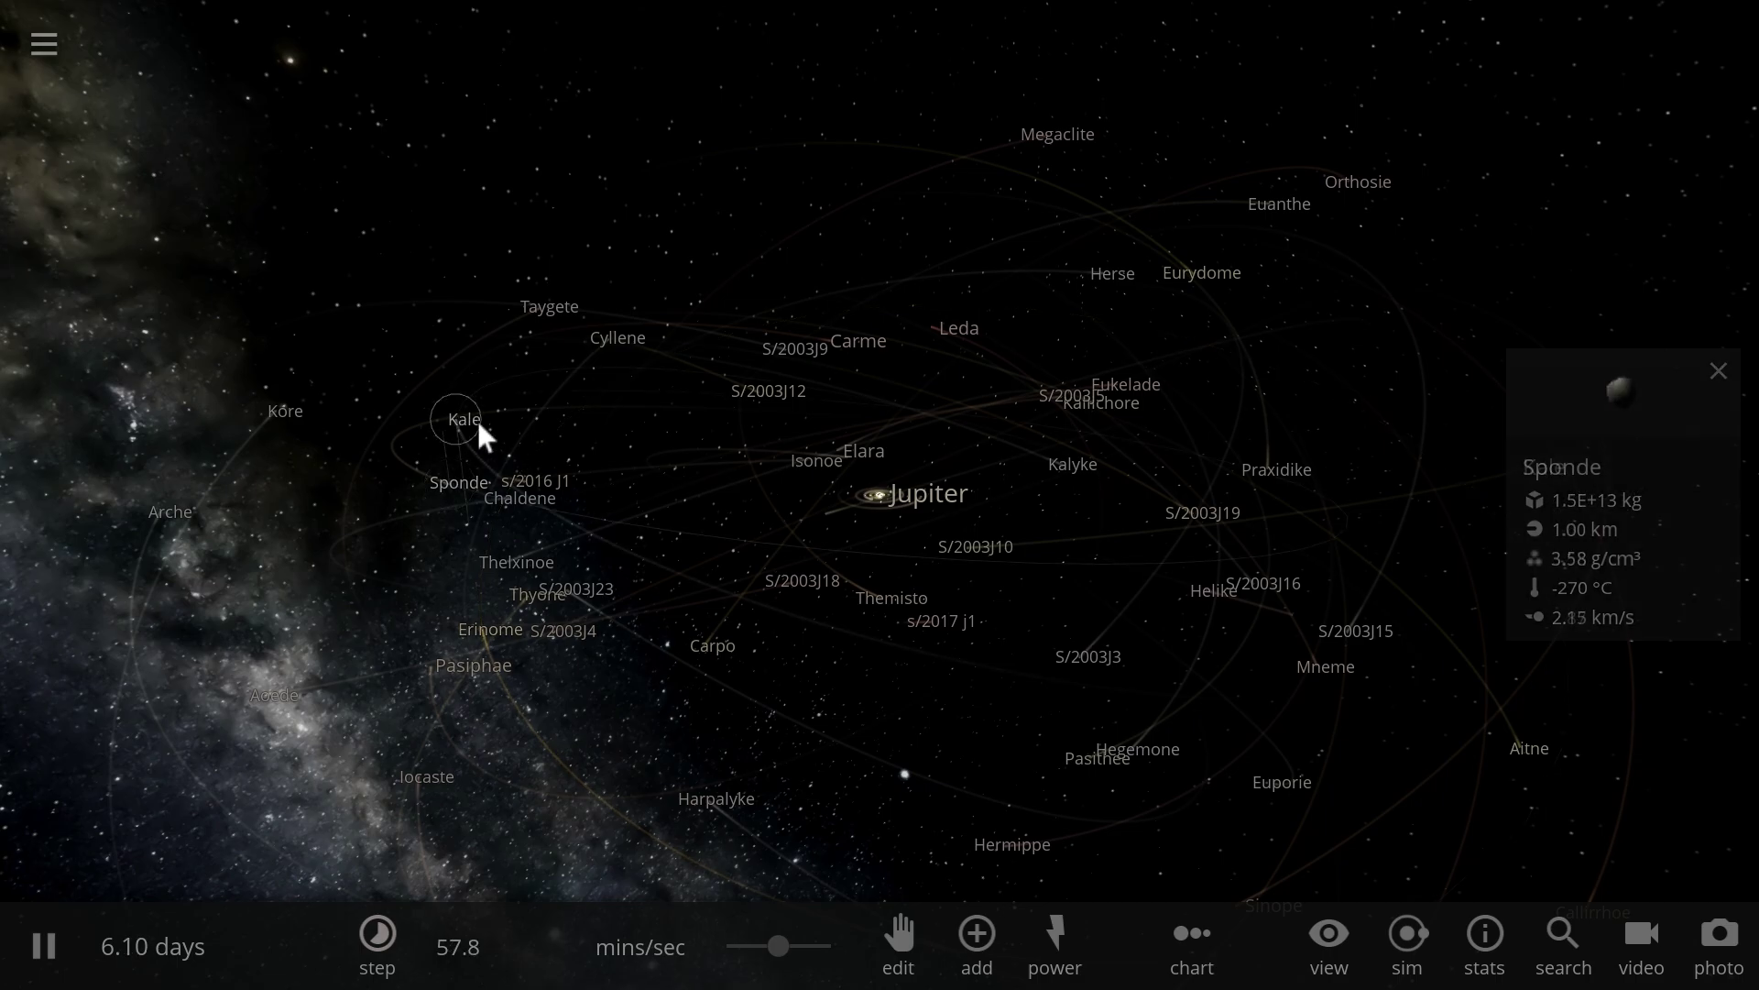
- Add the Juno Spacecraft in orbit around Jupiter, about 251,600 km from the planet
{"action": "scroll", "coordinate": [838, 493], "scroll_direction": "up", "scroll_amount": 5}
{"action": "scroll", "coordinate": [847, 505], "scroll_direction": "up", "scroll_amount": 5}
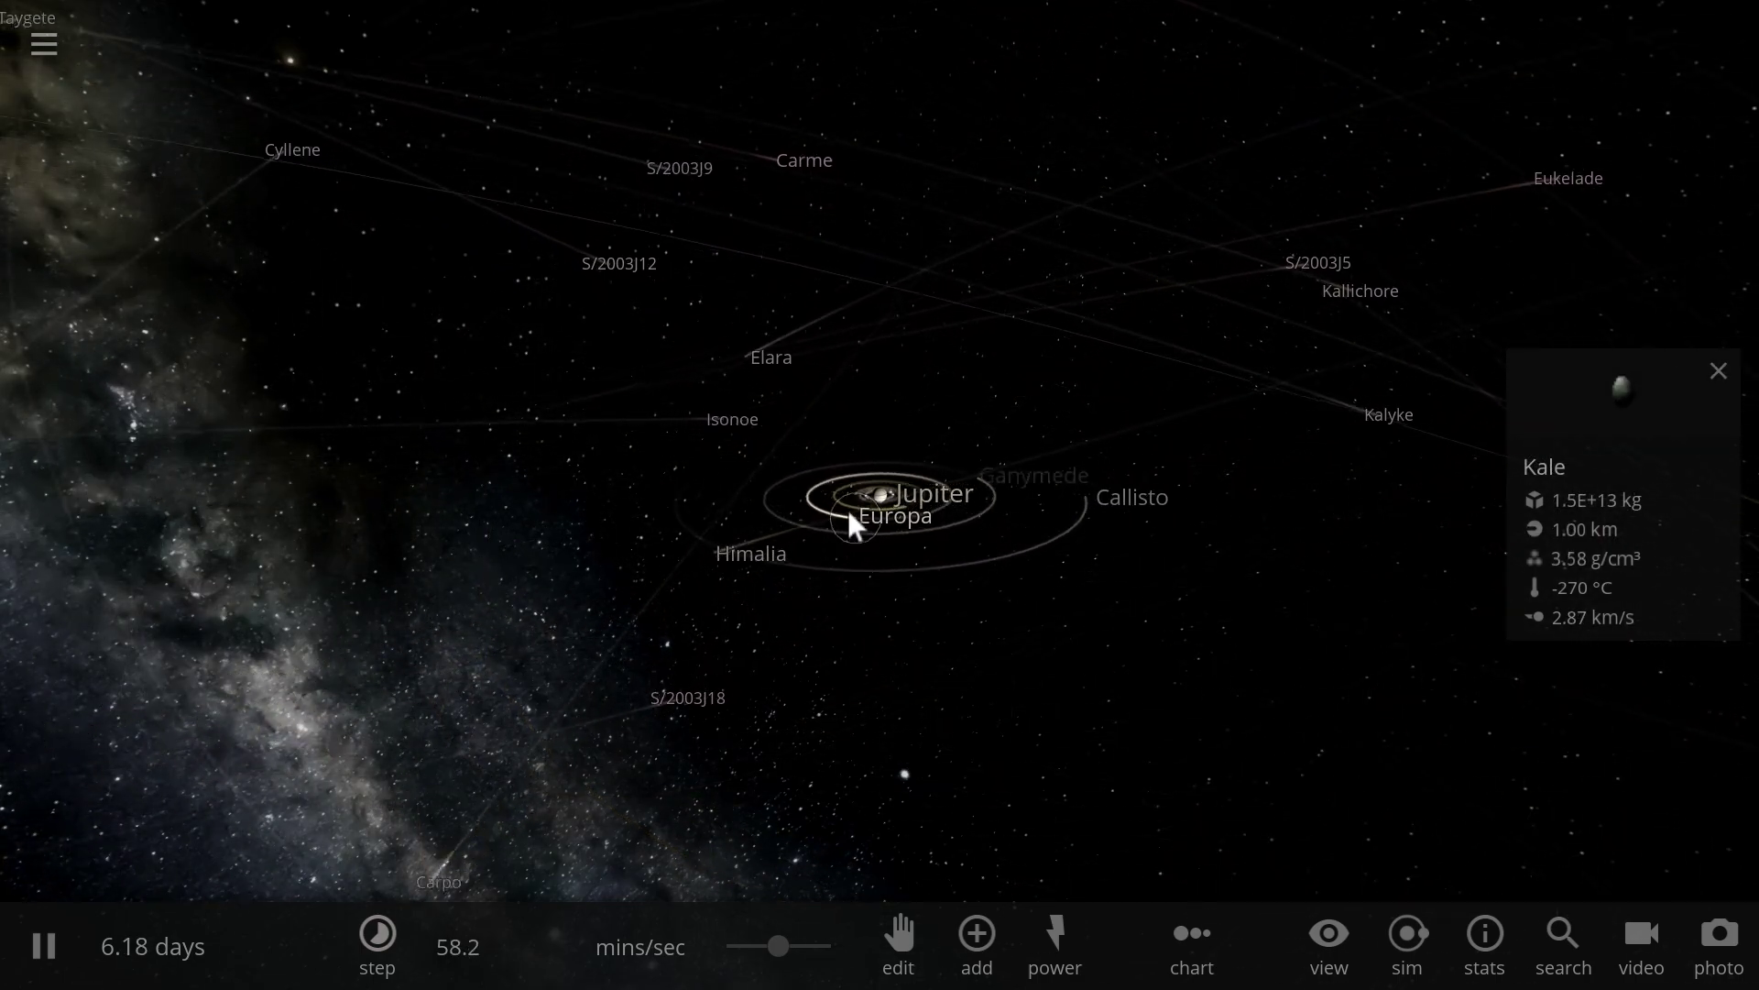
{"action": "left_click", "coordinate": [977, 944]}
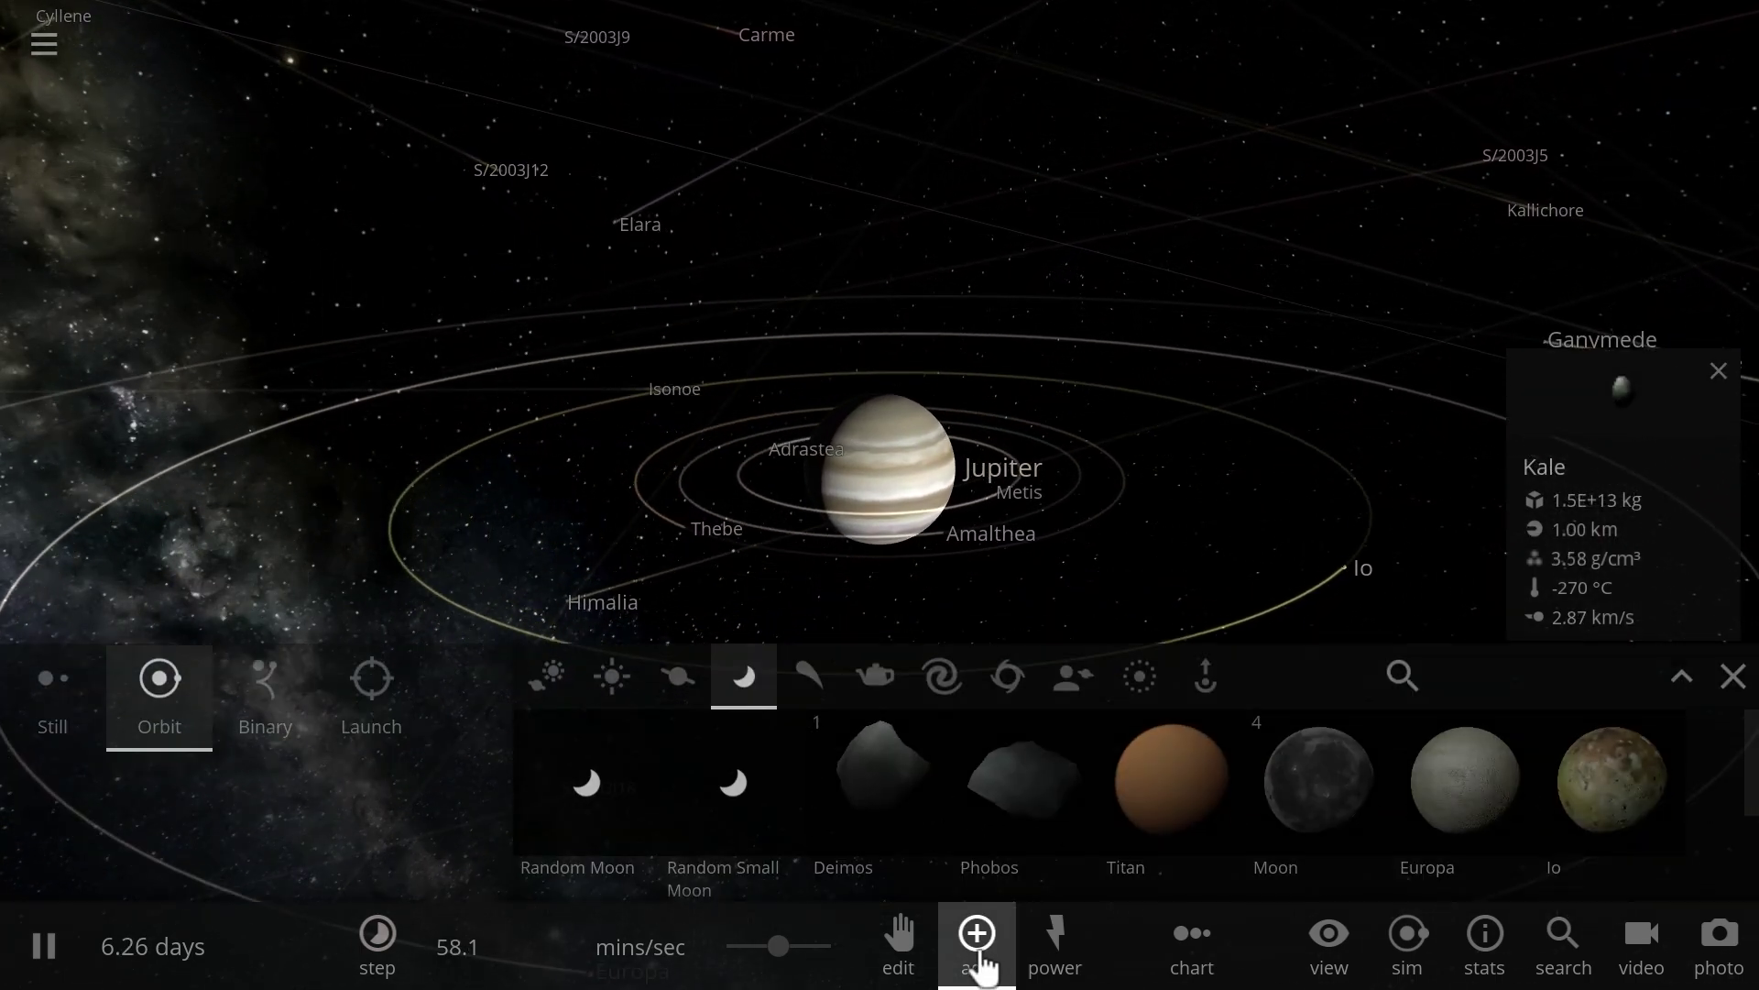
{"action": "left_click", "coordinate": [876, 656]}
{"action": "left_click", "coordinate": [731, 766]}
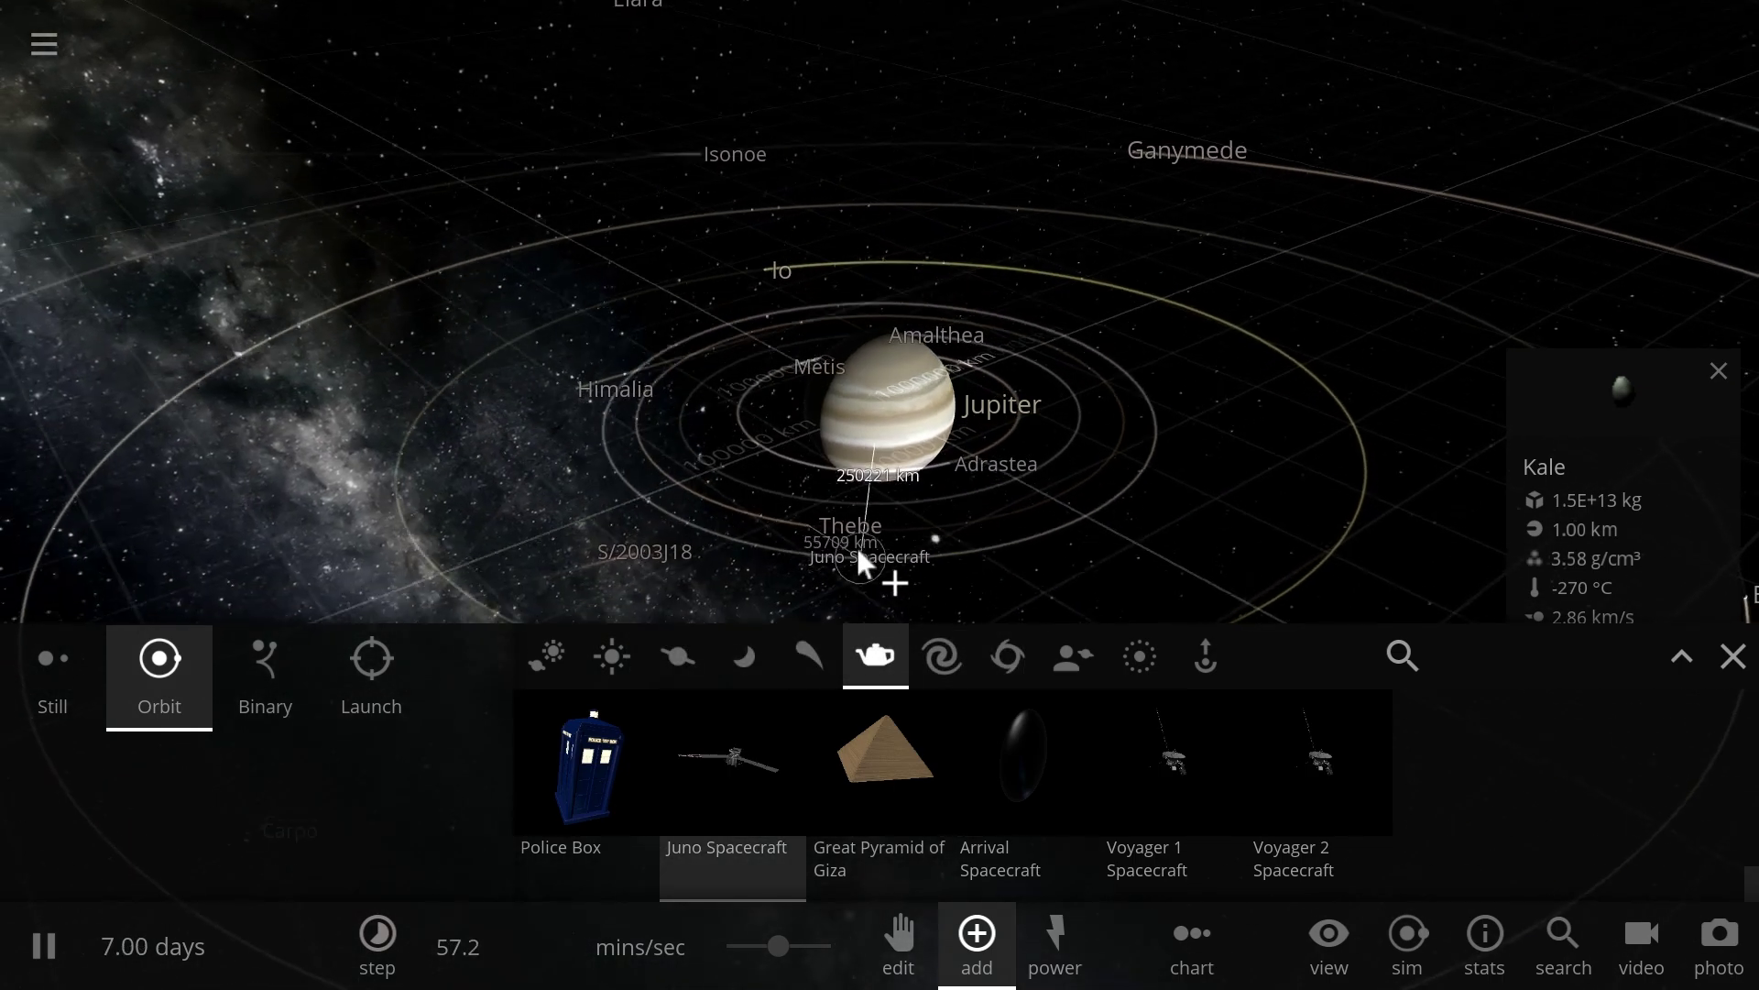
{"action": "left_click", "coordinate": [834, 300]}
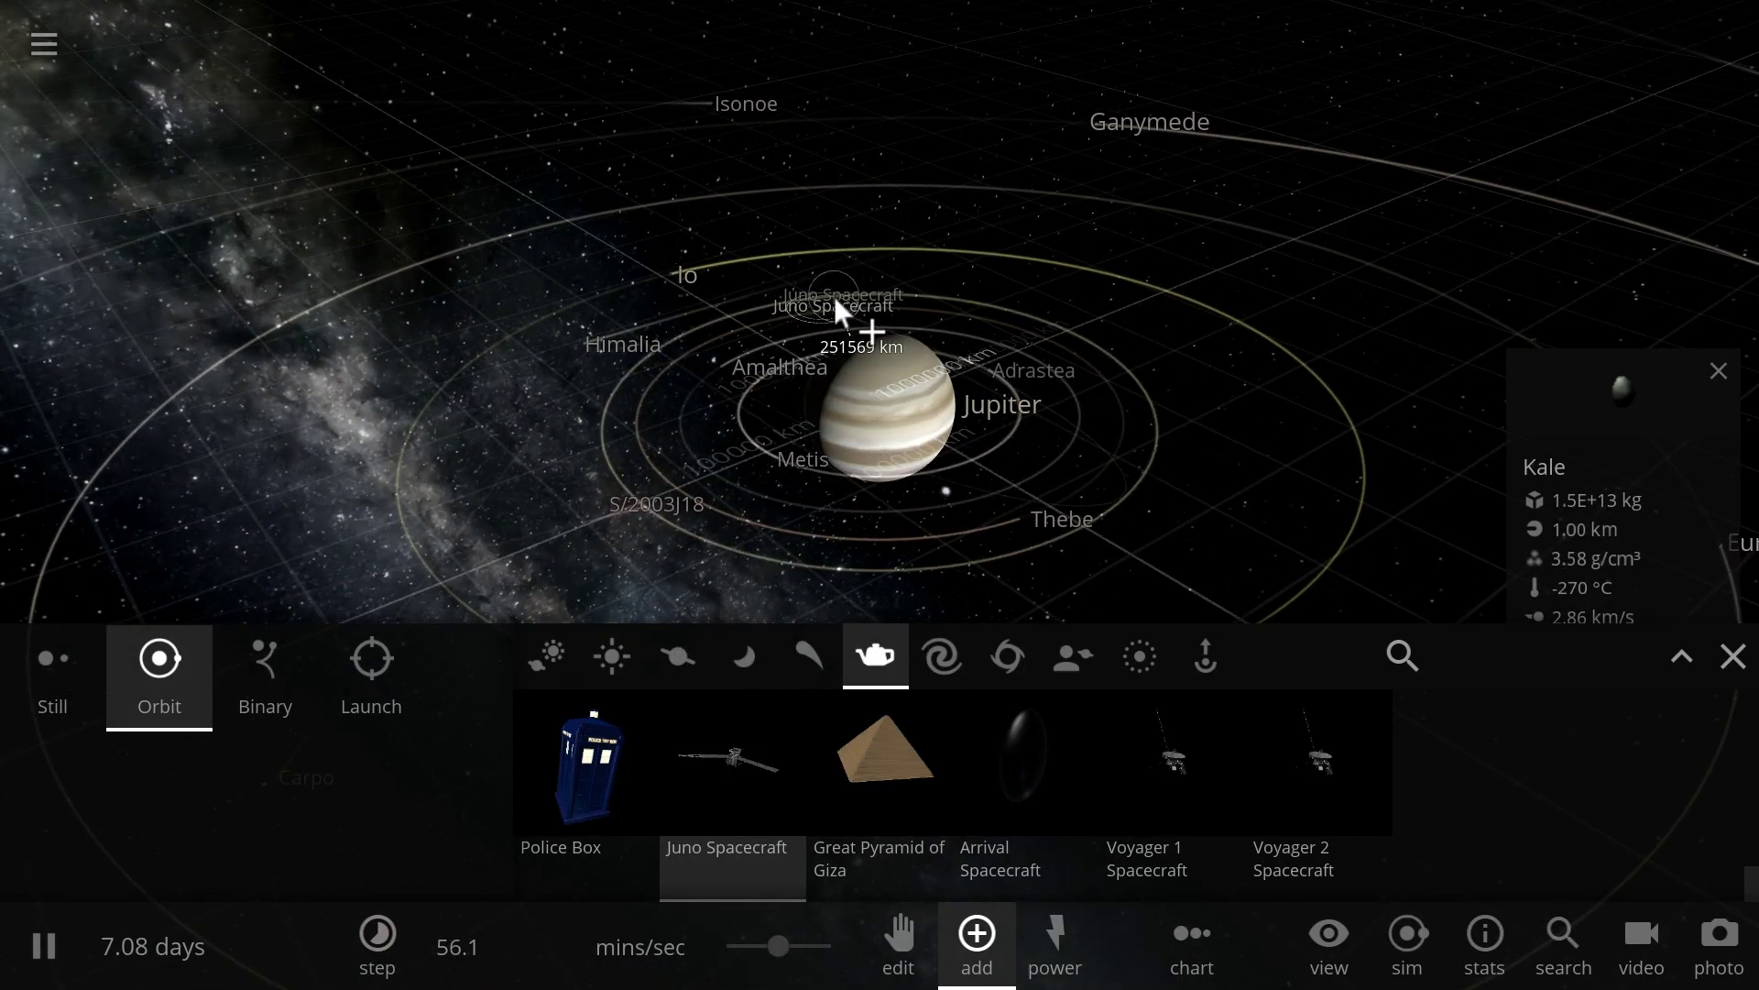
{"action": "left_click", "coordinate": [834, 300]}
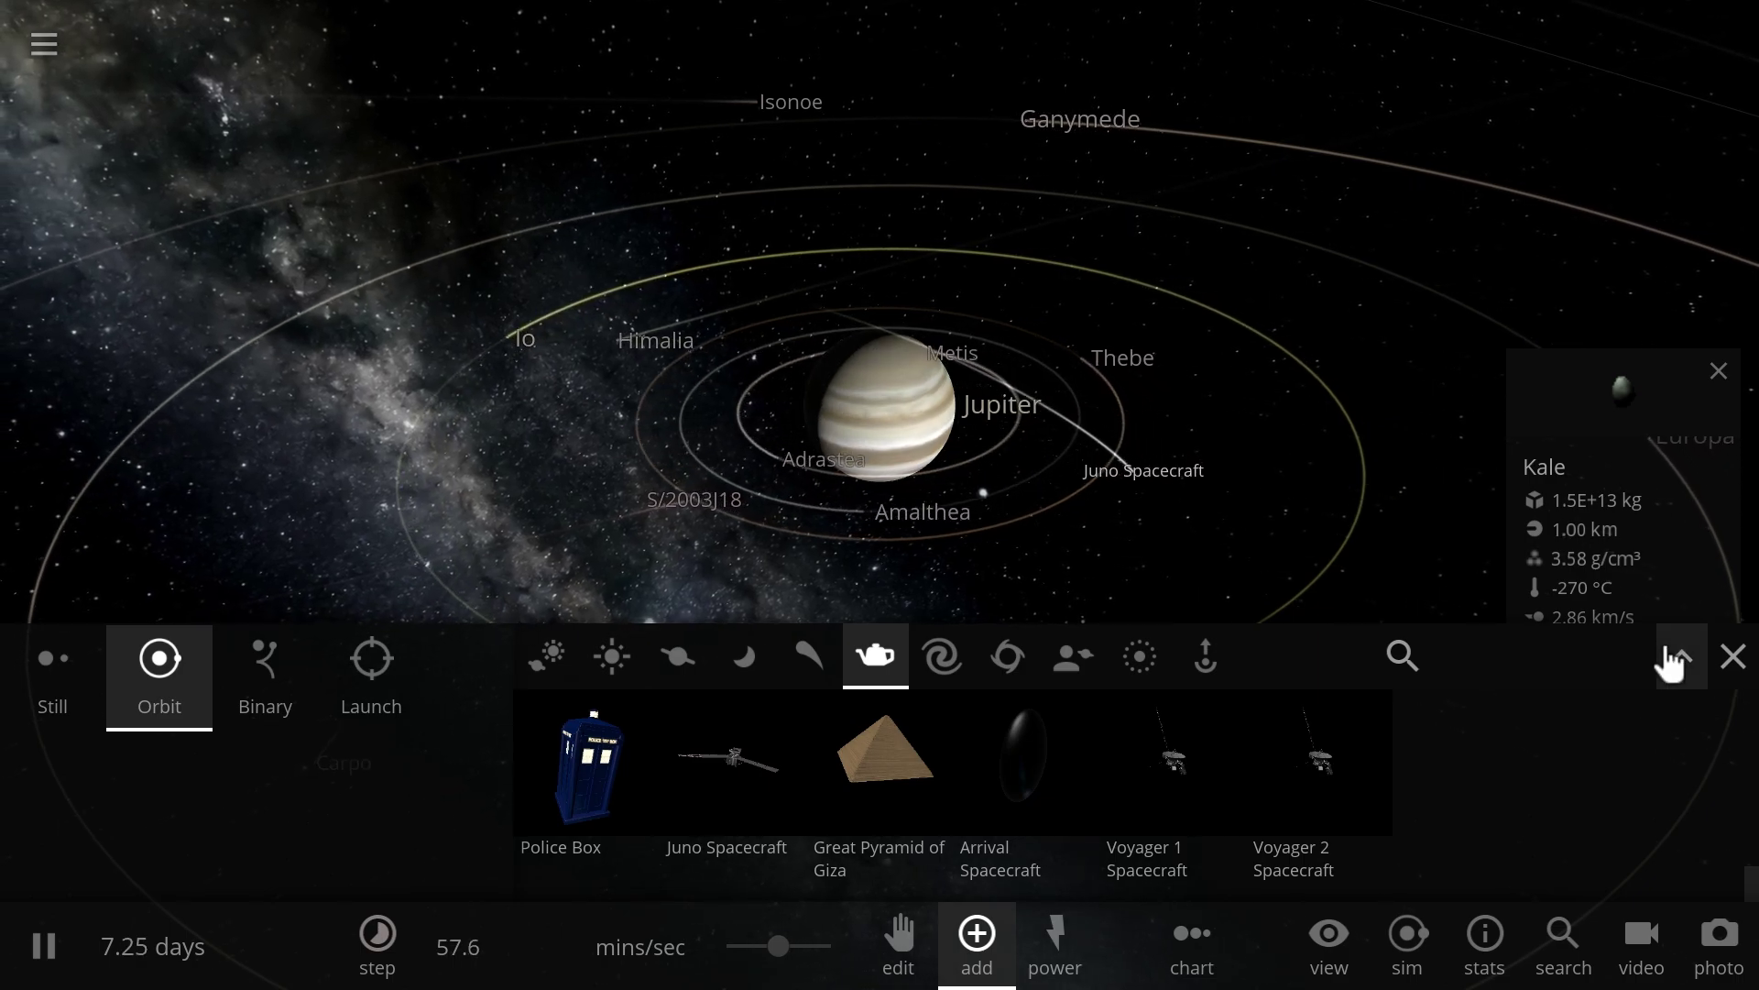
{"action": "left_click", "coordinate": [1734, 657]}
- Inspect the Juno Spacecraft's properties and examine its path around Jupiter from several angles and distances
{"action": "left_click_drag", "start_coordinate": [1345, 669], "coordinate": [1191, 649]}
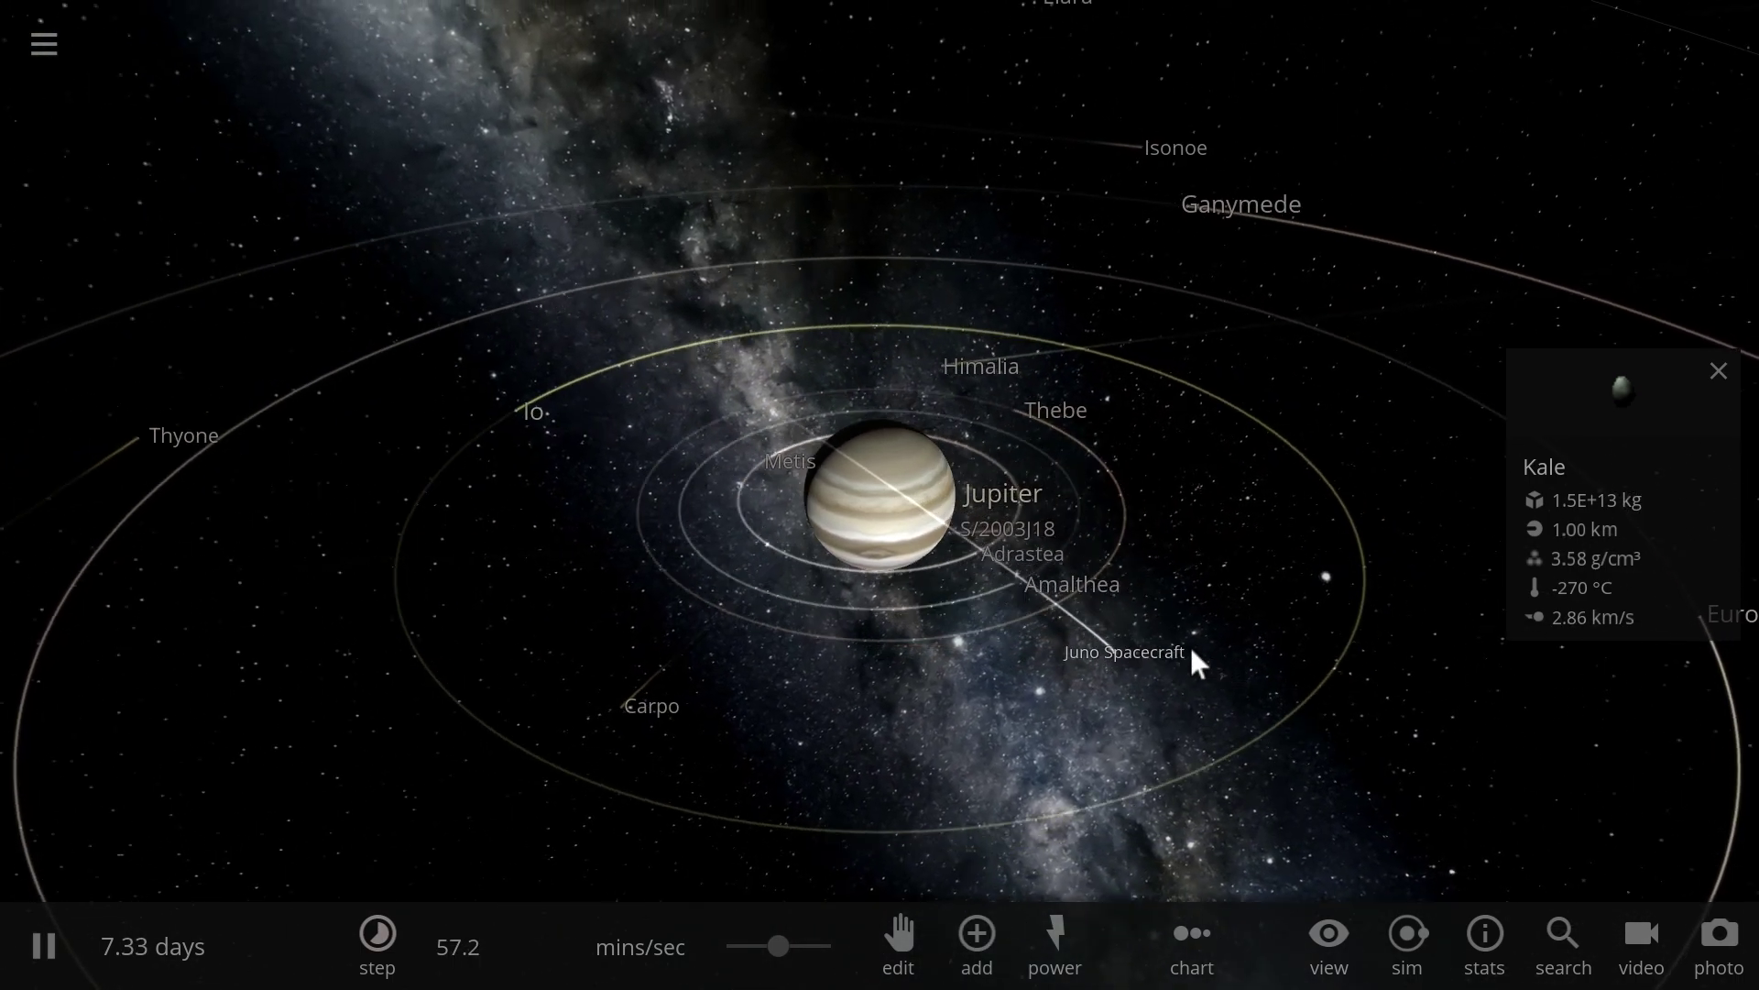
{"action": "left_click", "coordinate": [1071, 684]}
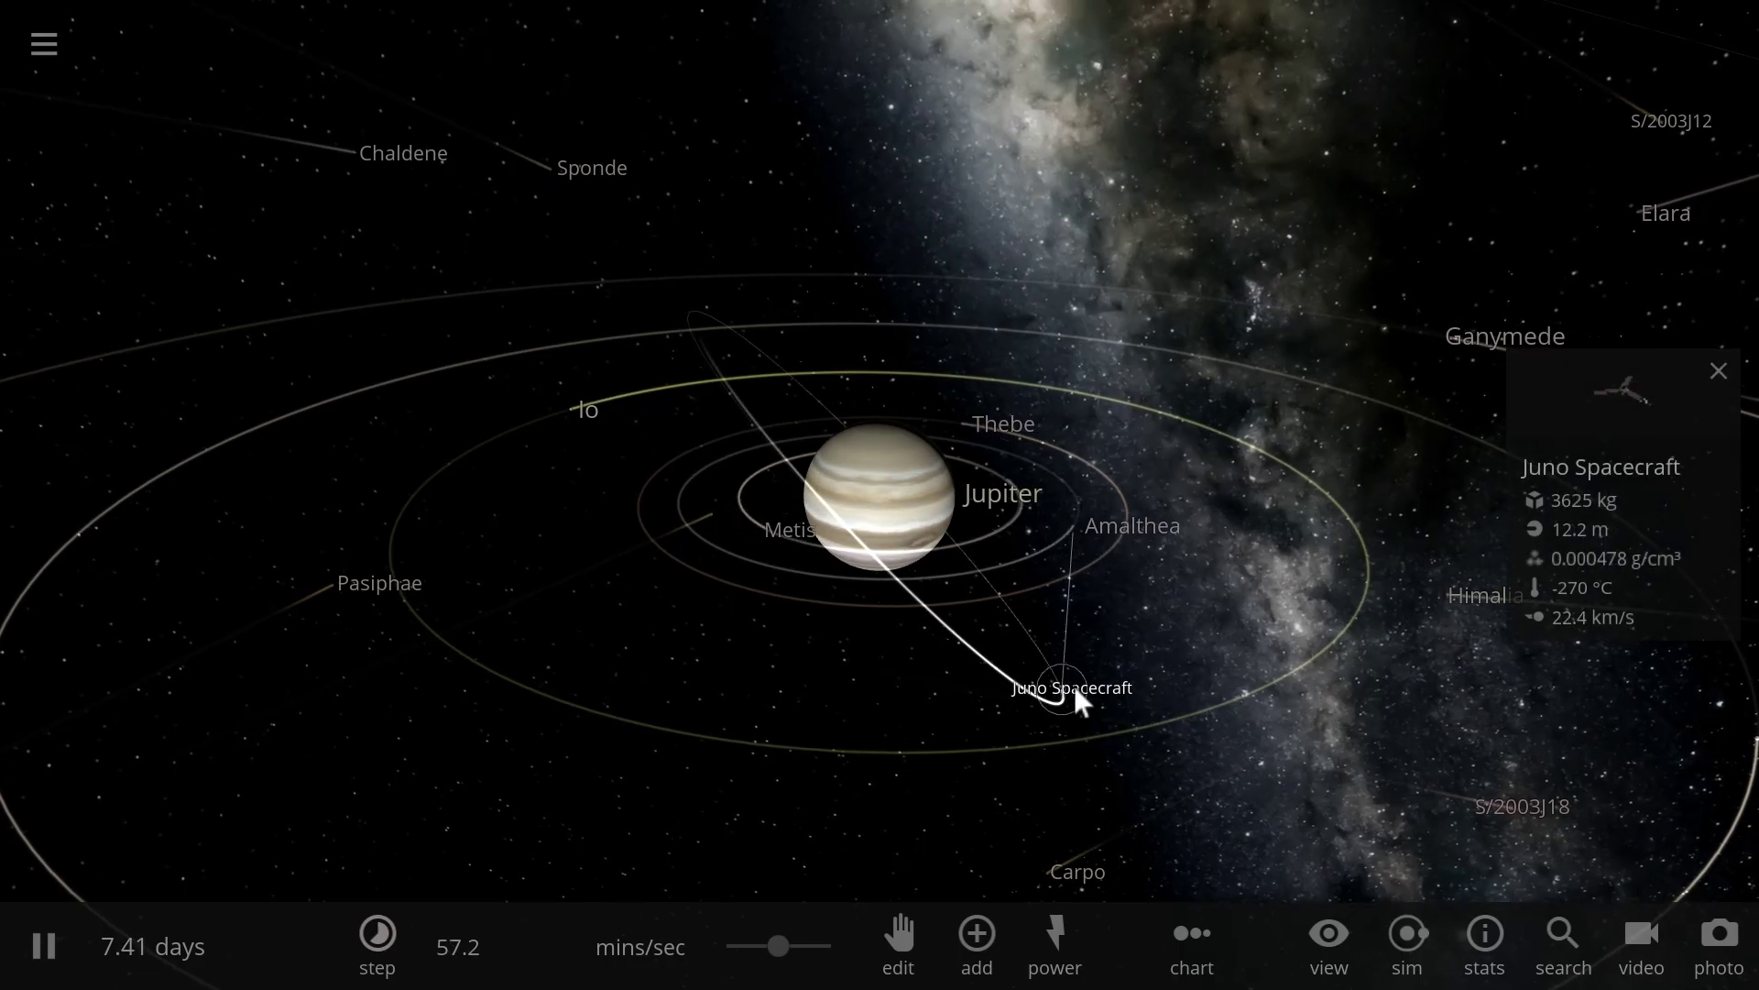
{"action": "left_click_drag", "start_coordinate": [1126, 683], "coordinate": [1122, 721]}
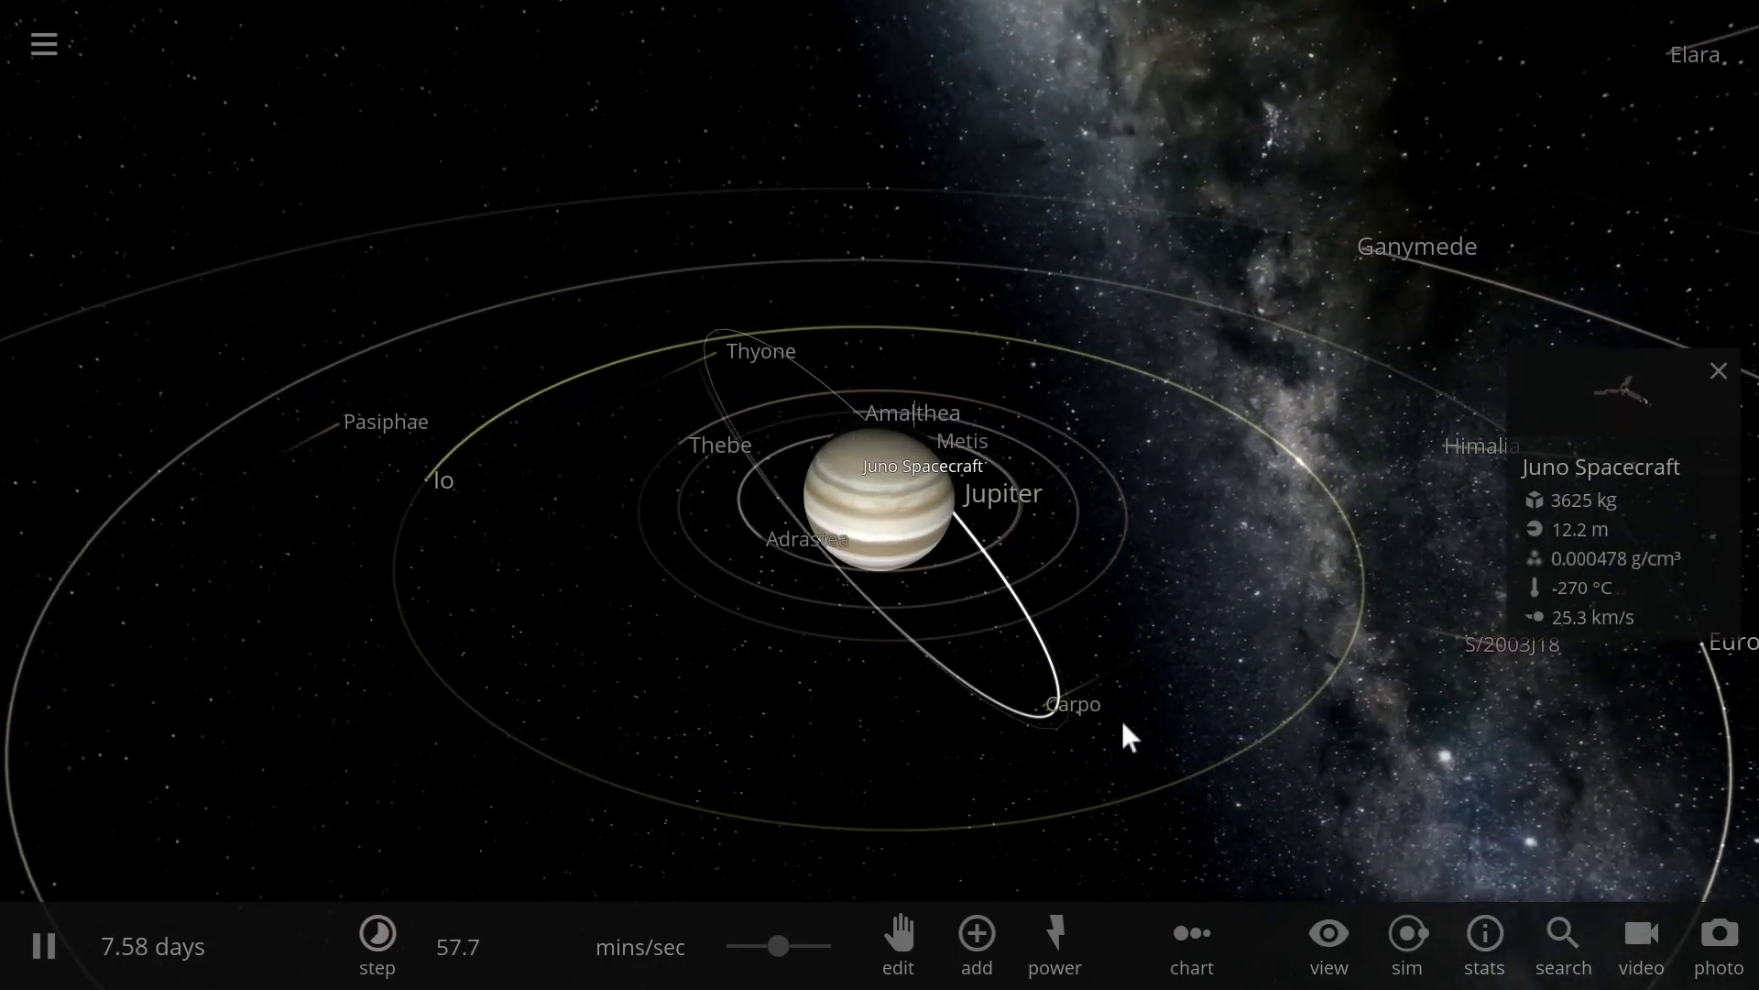
{"action": "mouse_move", "coordinate": [1135, 608]}
{"action": "left_mouse_down"}
{"action": "mouse_move", "coordinate": [1240, 608]}
{"action": "mouse_move", "coordinate": [1086, 657]}
{"action": "mouse_move", "coordinate": [1124, 629]}
{"action": "left_mouse_up"}
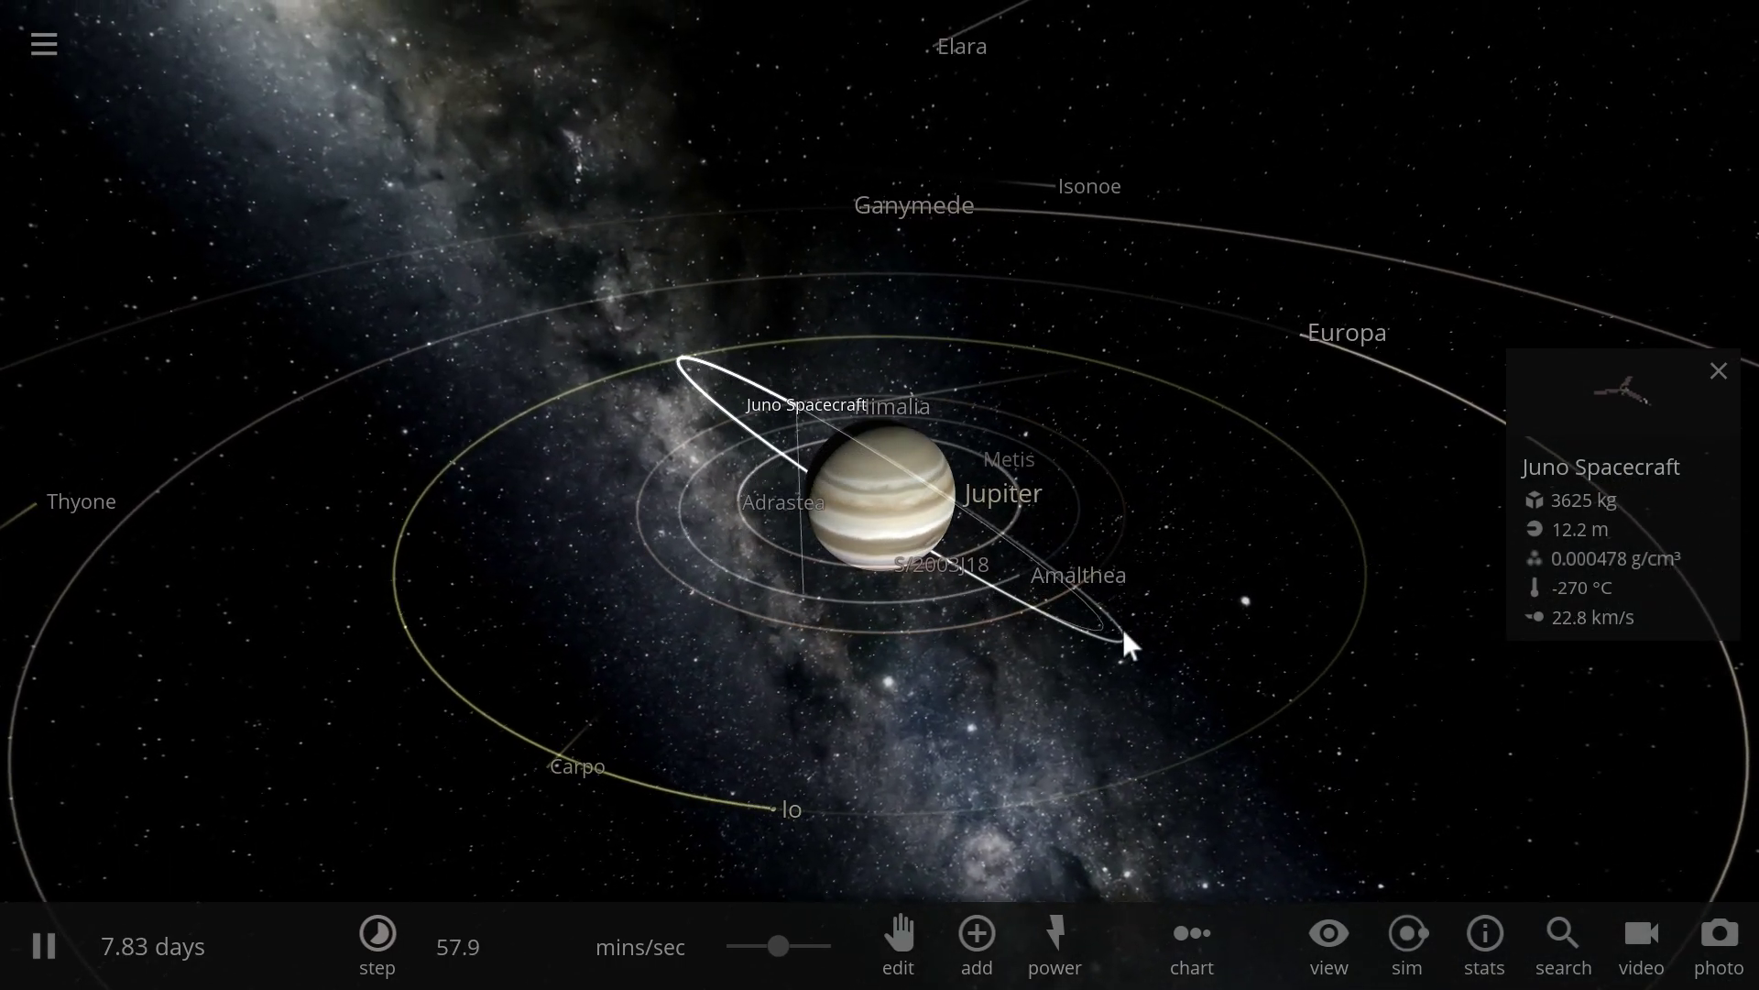
{"action": "scroll", "coordinate": [1118, 623], "scroll_direction": "down", "scroll_amount": 5}
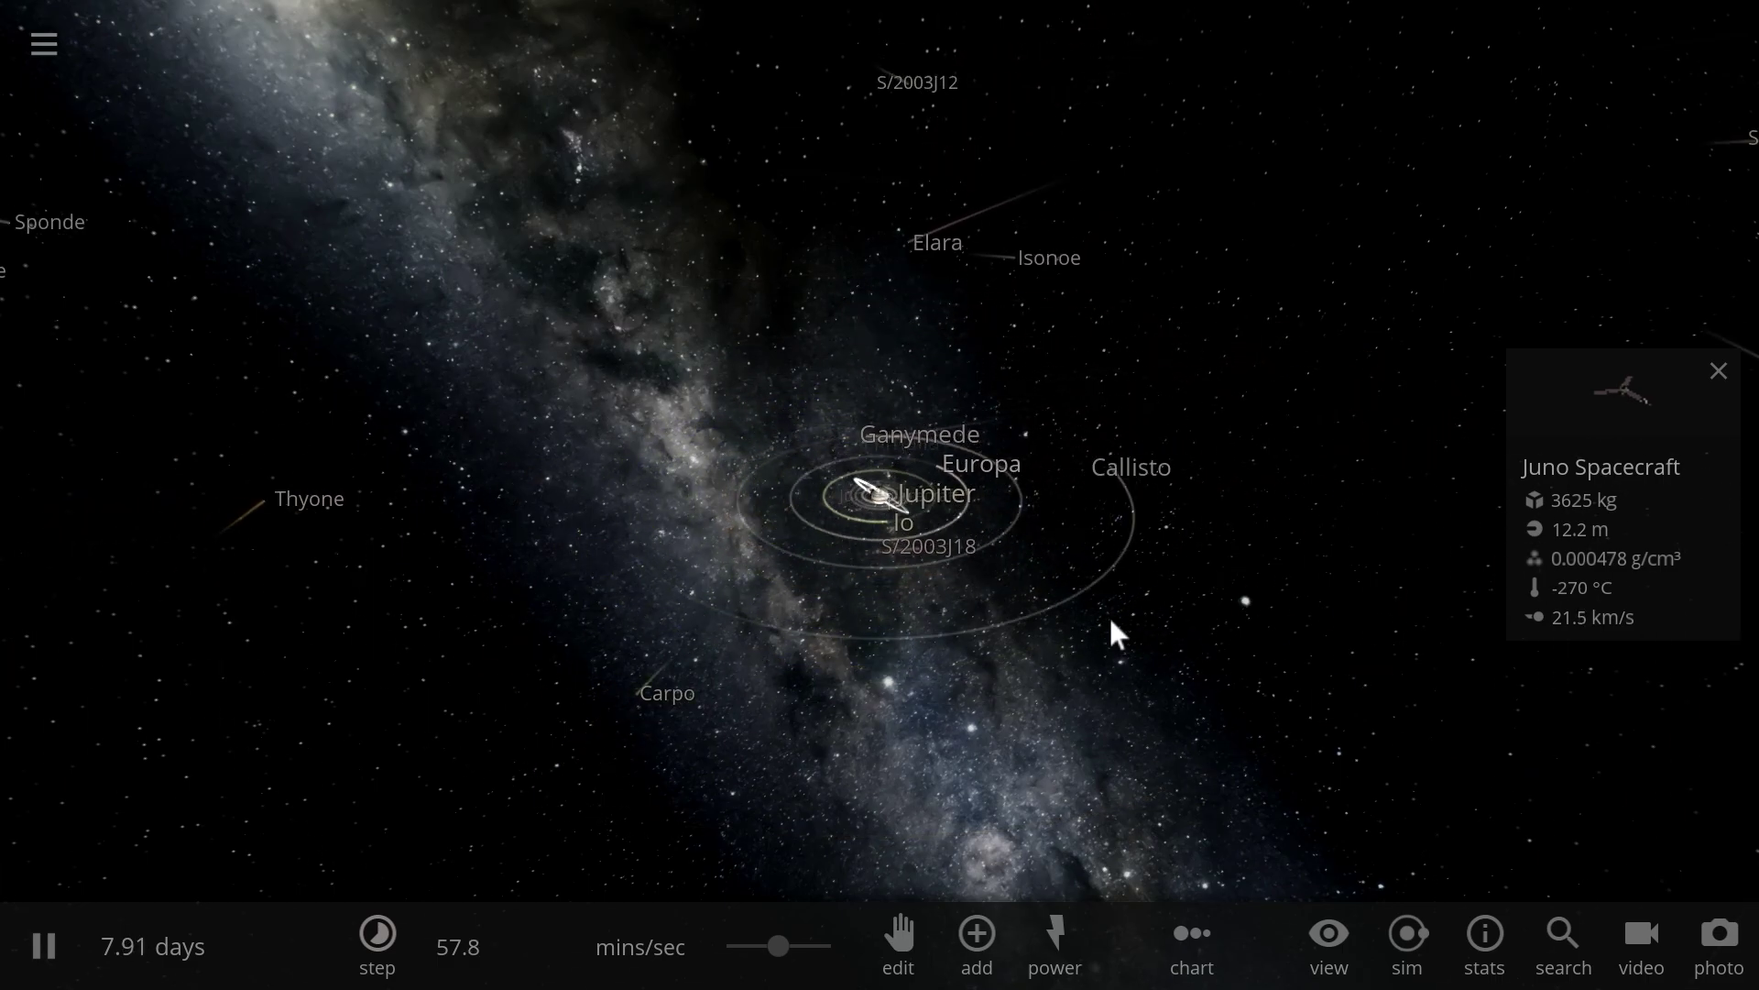
{"action": "scroll", "coordinate": [1111, 621], "scroll_direction": "down", "scroll_amount": 8}
{"action": "scroll", "coordinate": [1007, 613], "scroll_direction": "up", "scroll_amount": 6}
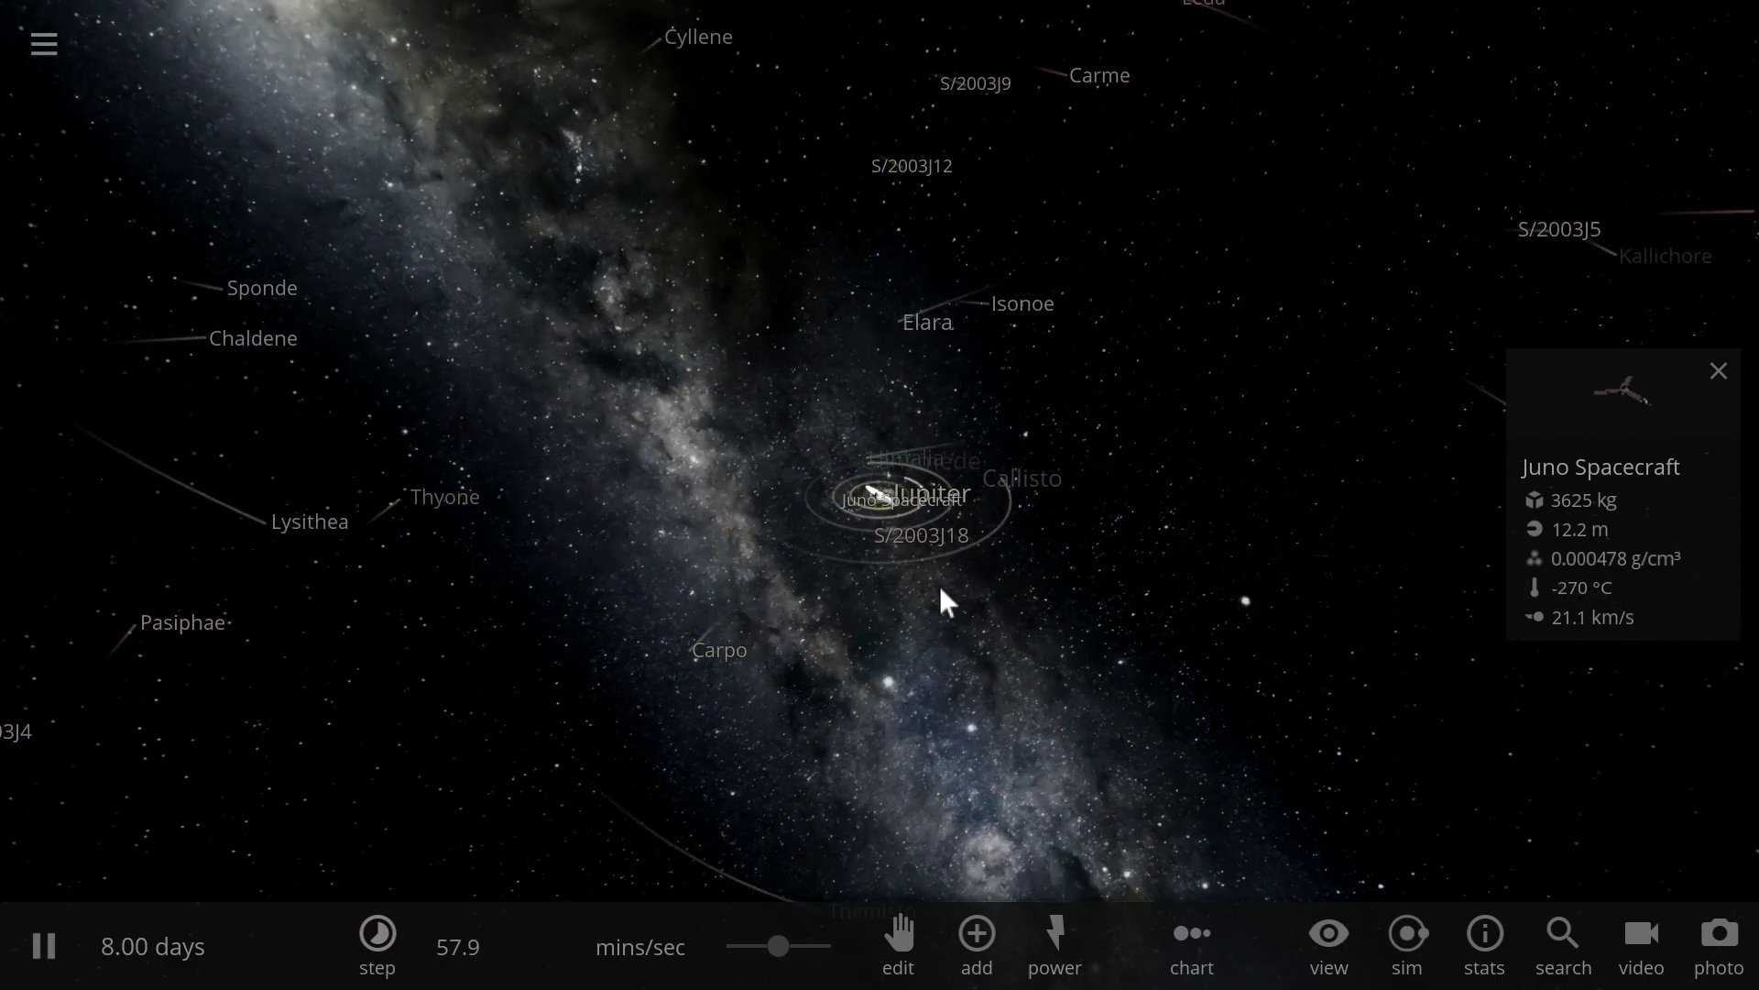
{"action": "scroll", "coordinate": [942, 591], "scroll_direction": "up", "scroll_amount": 5}
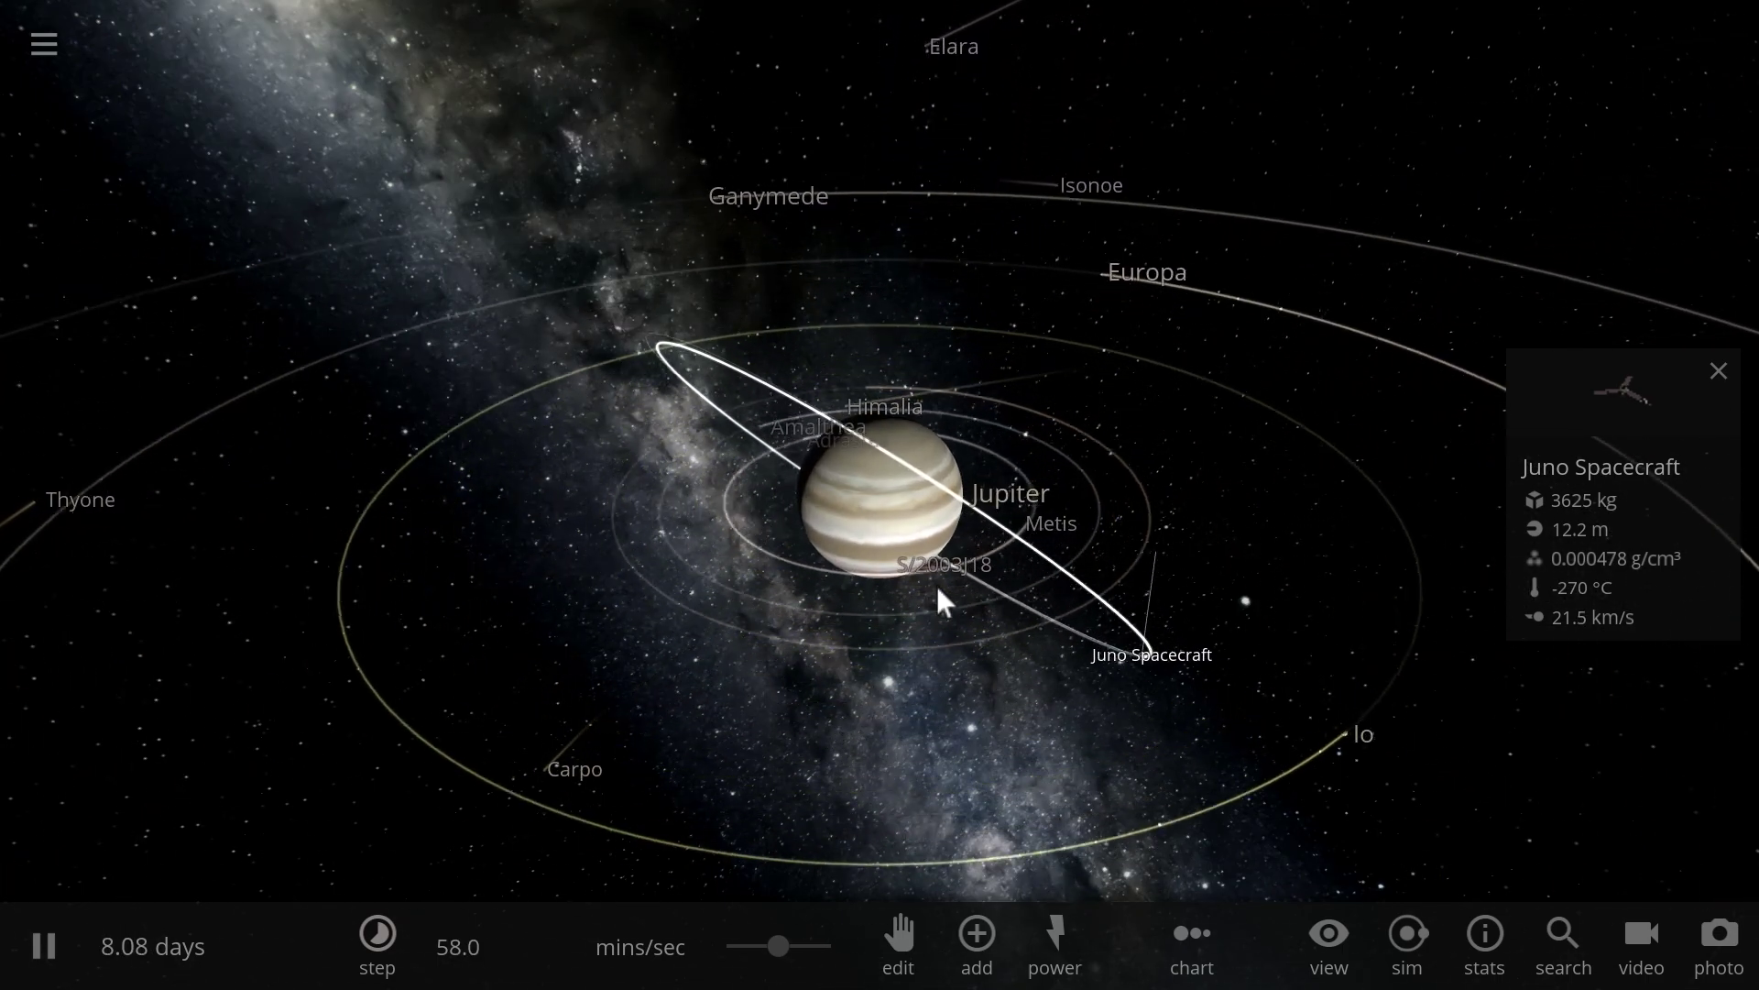
{"action": "scroll", "coordinate": [907, 617], "scroll_direction": "up", "scroll_amount": 3}
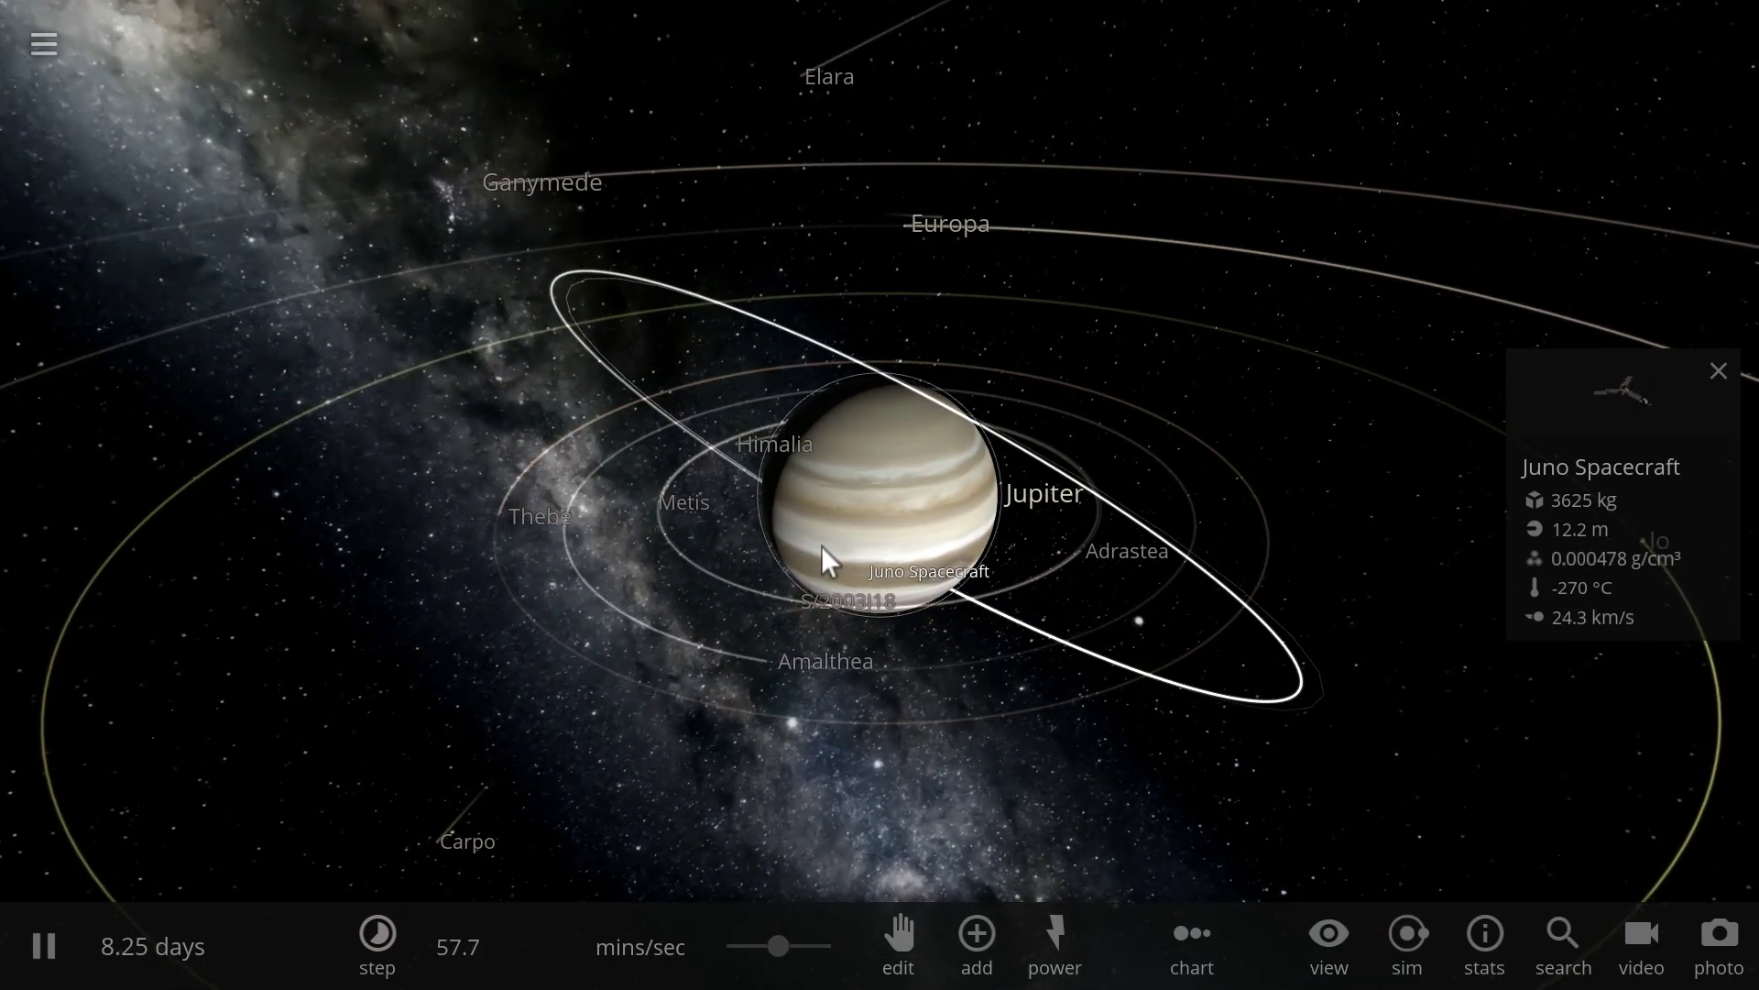
{"action": "right_click_drag", "start_coordinate": [821, 546], "coordinate": [783, 570]}
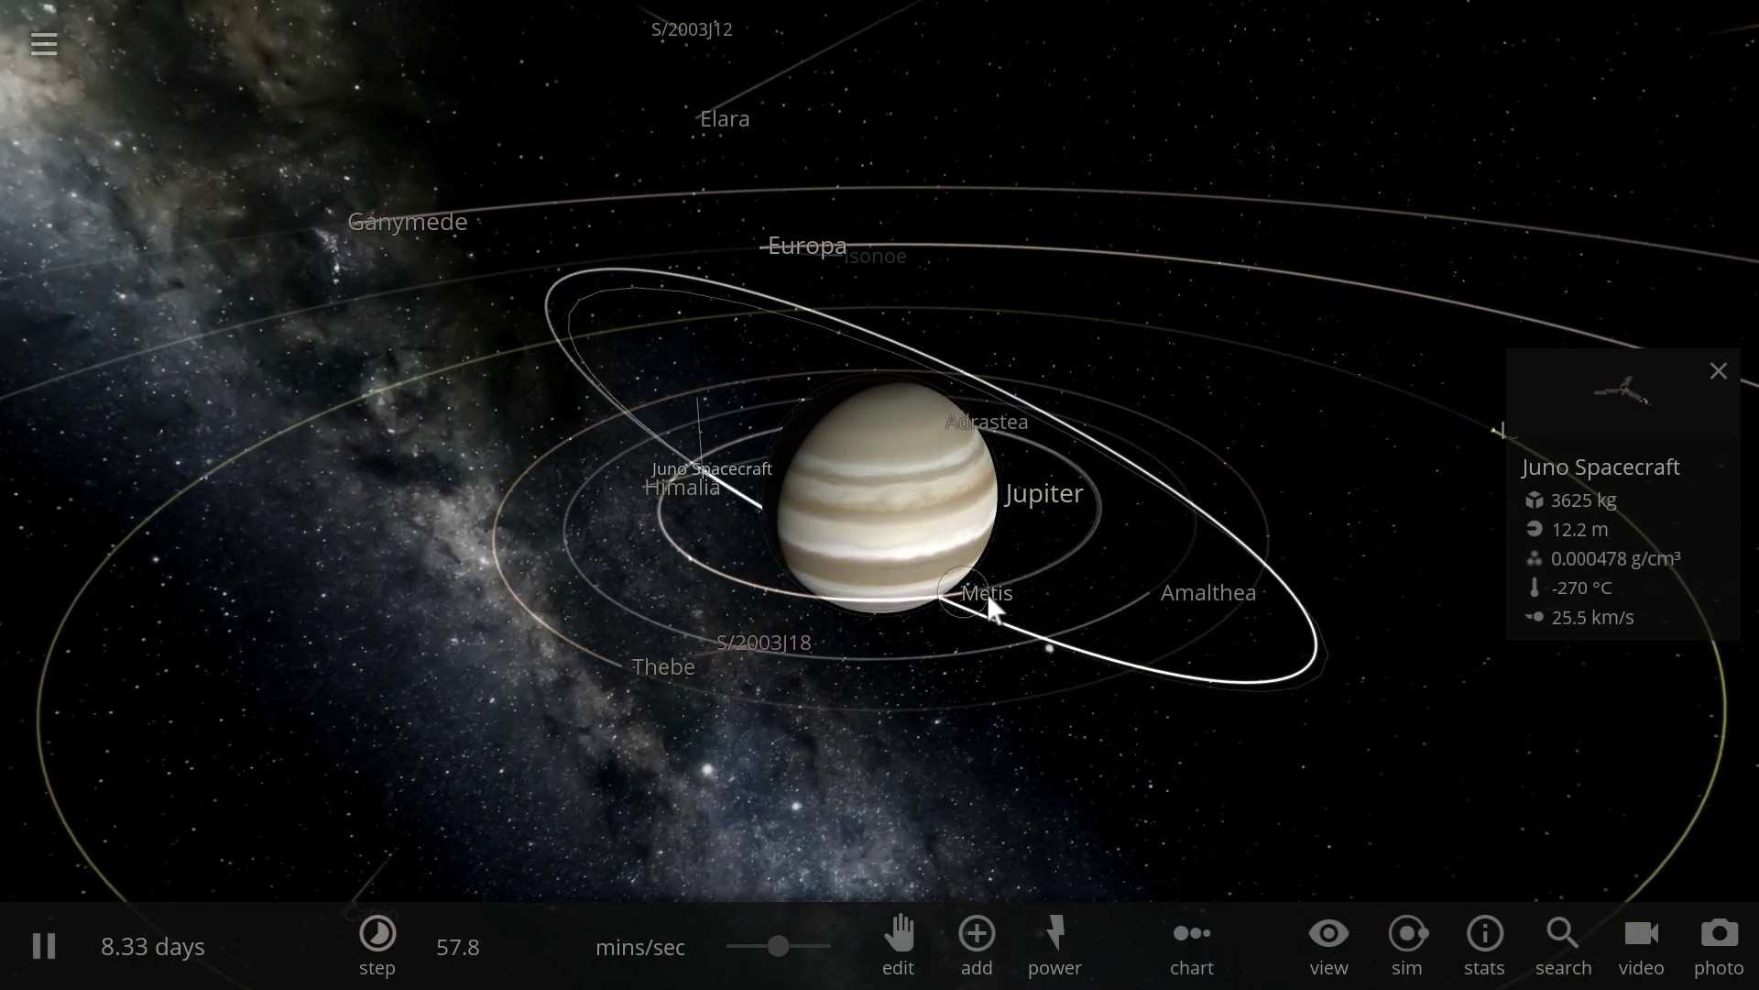
- Inspect the properties of the inner moon Metis and of the outlying moon S/2003J2
{"action": "left_click", "coordinate": [1035, 574]}
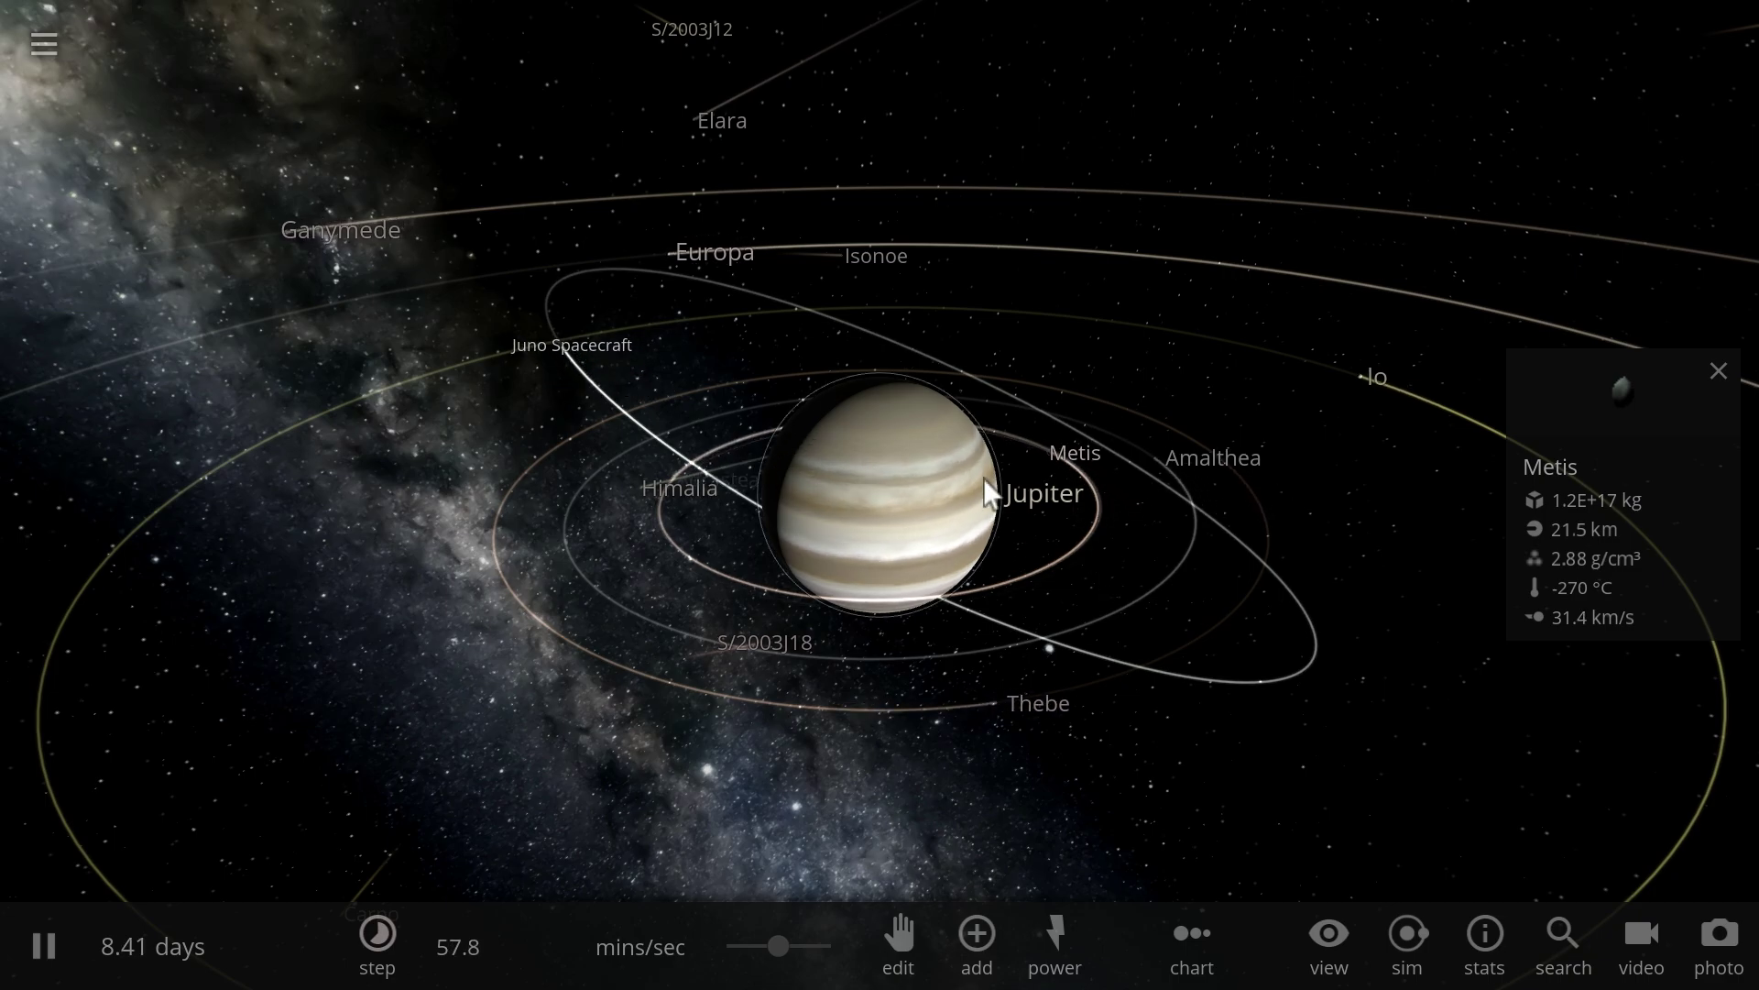
{"action": "scroll", "coordinate": [1017, 495], "scroll_direction": "down", "scroll_amount": 5}
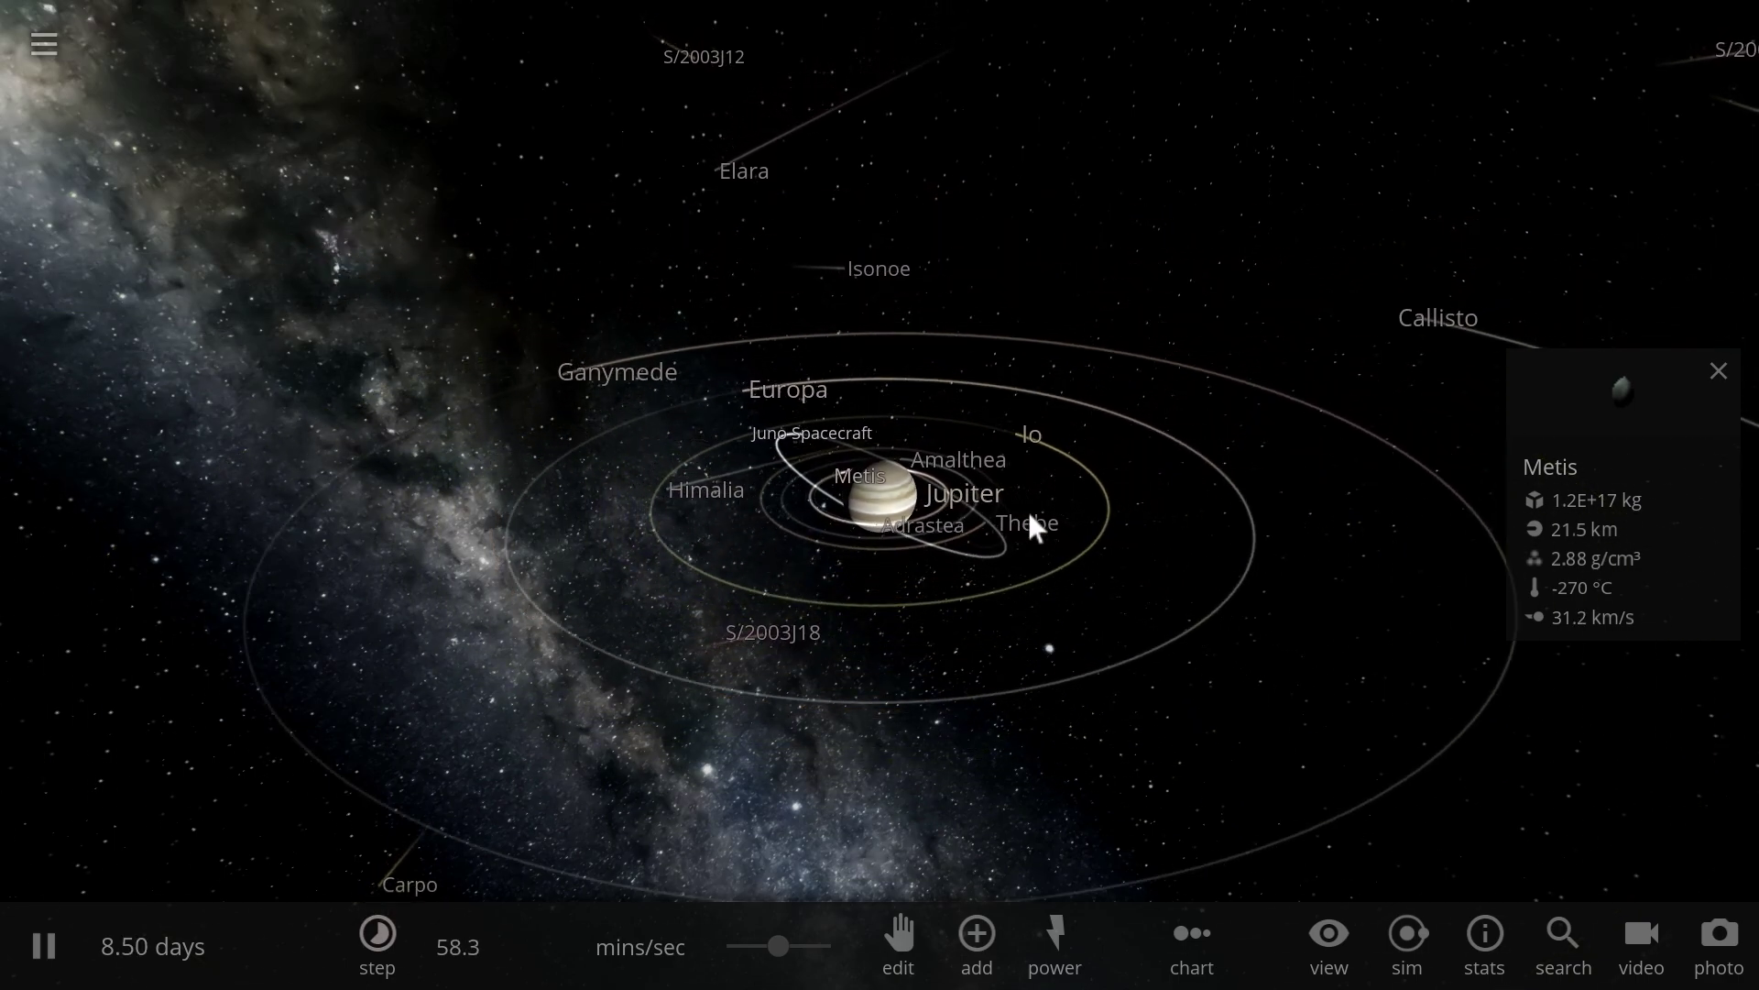
{"action": "scroll", "coordinate": [1028, 511], "scroll_direction": "down", "scroll_amount": 5}
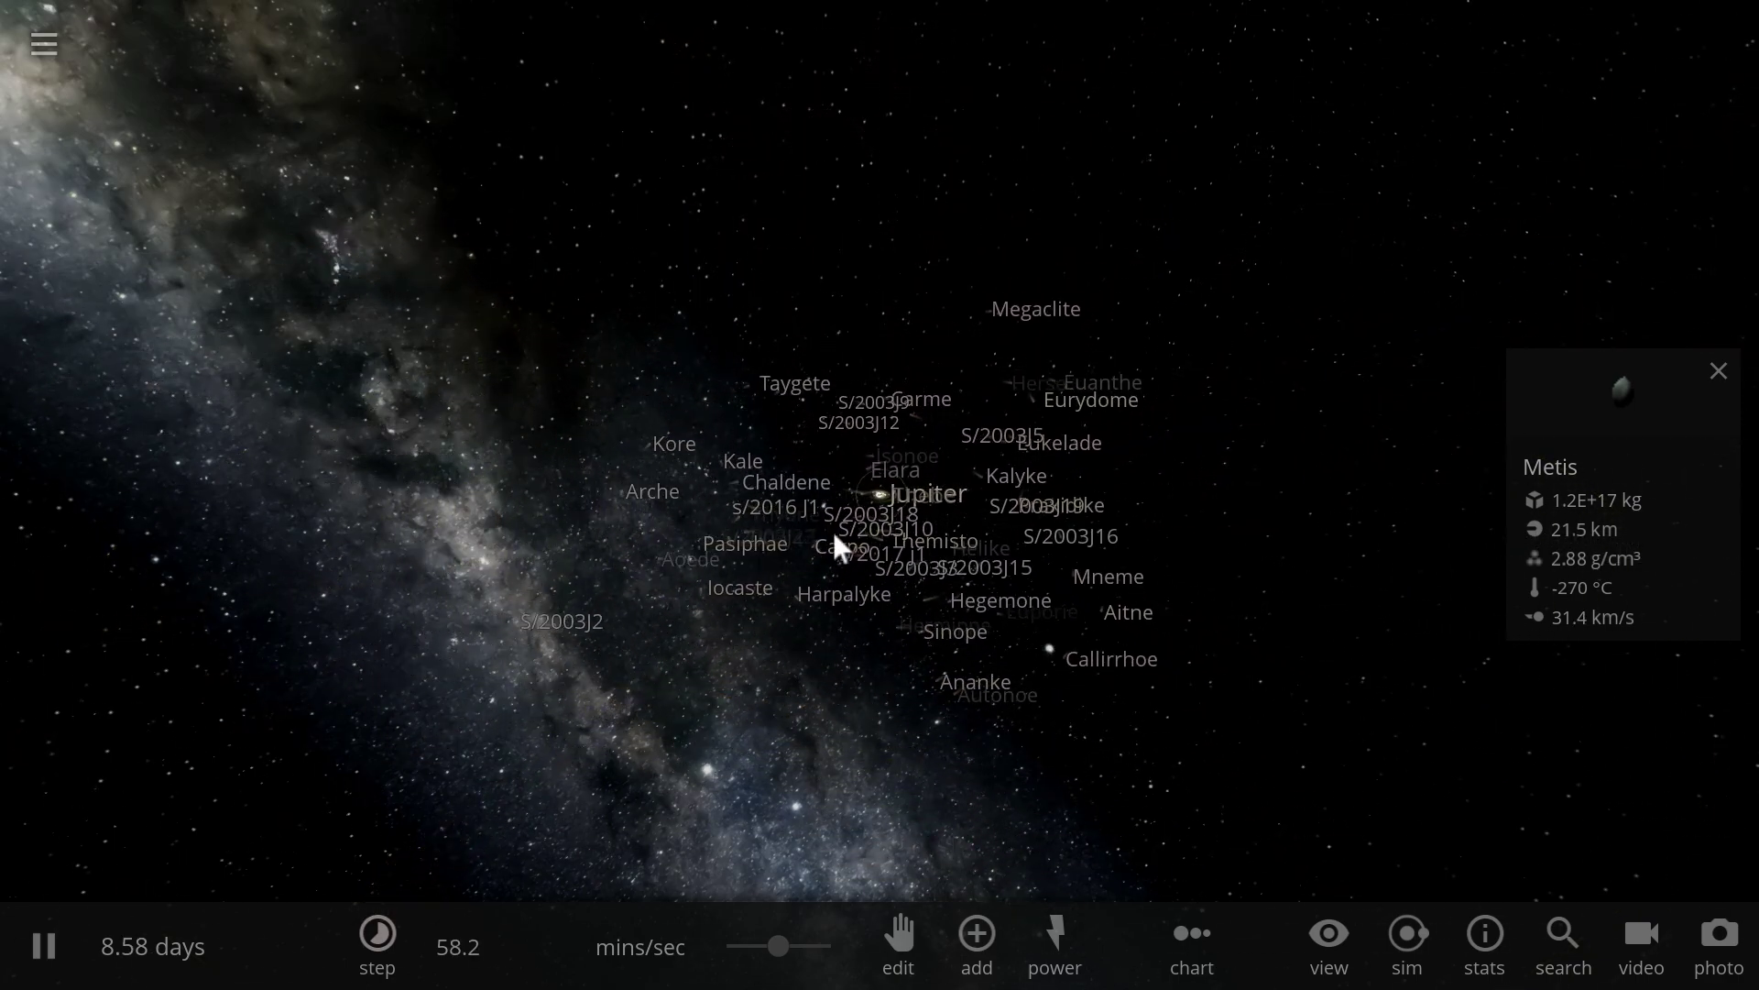
{"action": "left_click", "coordinate": [587, 596]}
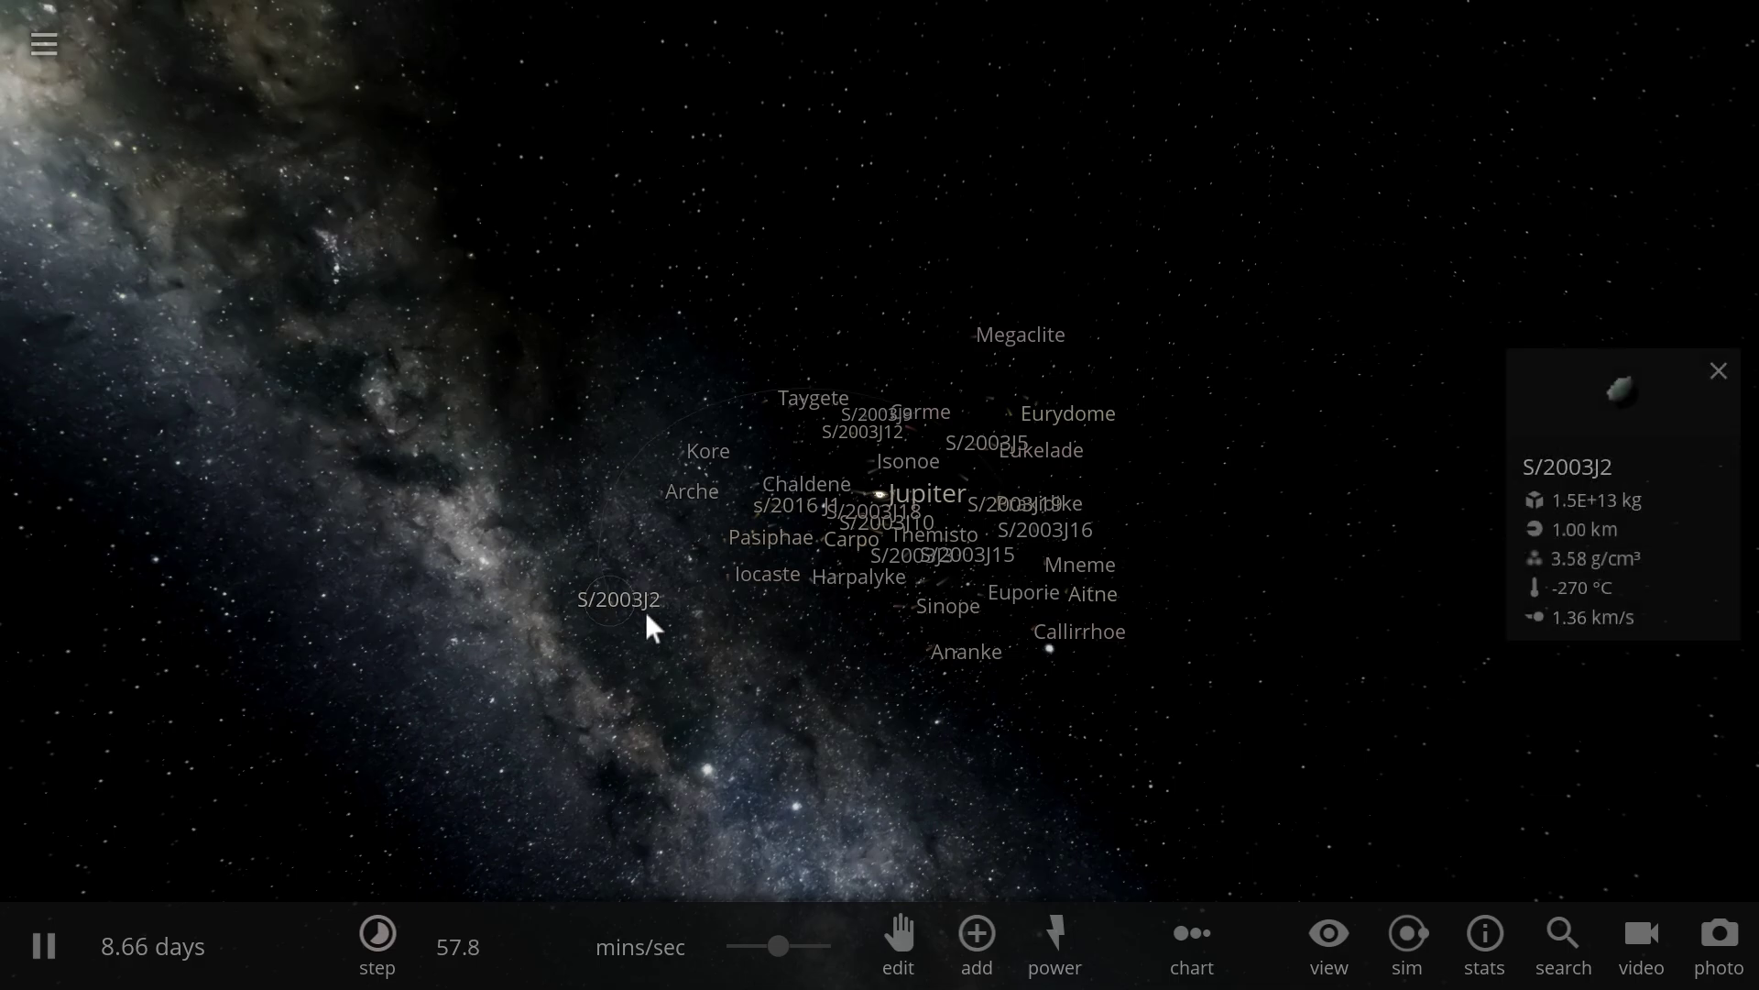
{"action": "right_click_drag", "start_coordinate": [645, 612], "coordinate": [669, 623]}
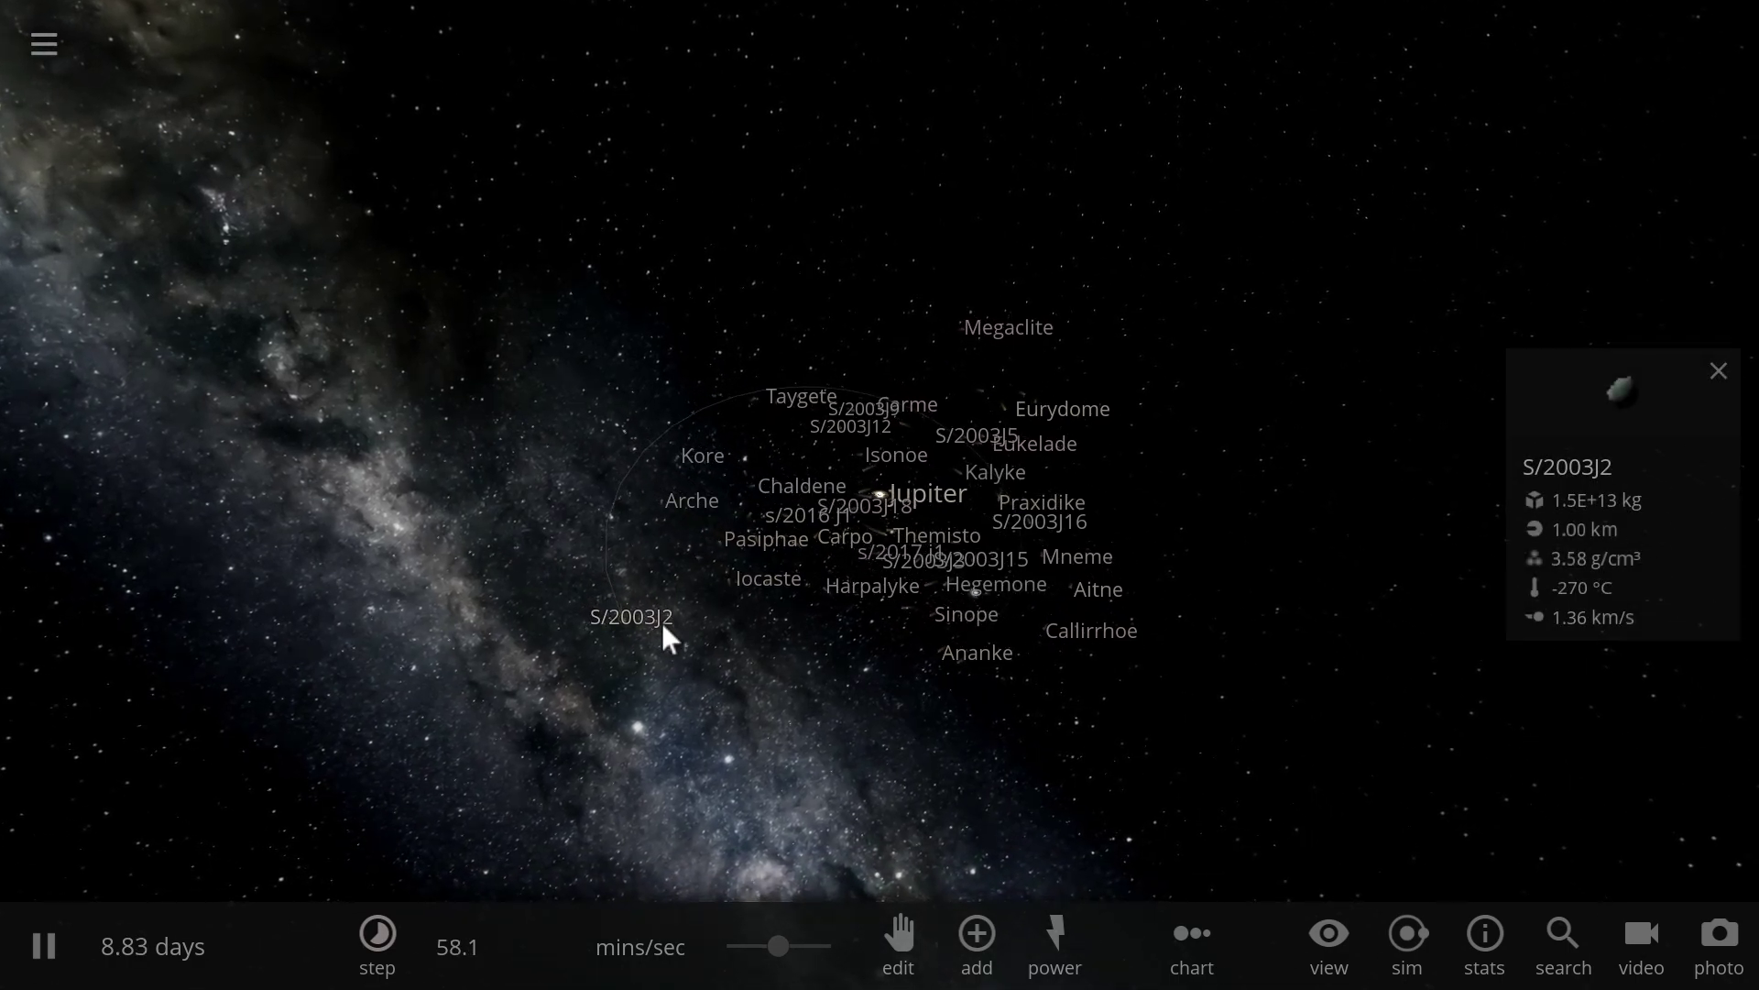
- Speed up the simulation to about 4 hours per second and watch the moons and spacecraft circle Jupiter
{"action": "scroll", "coordinate": [699, 616], "scroll_direction": "up", "scroll_amount": 3}
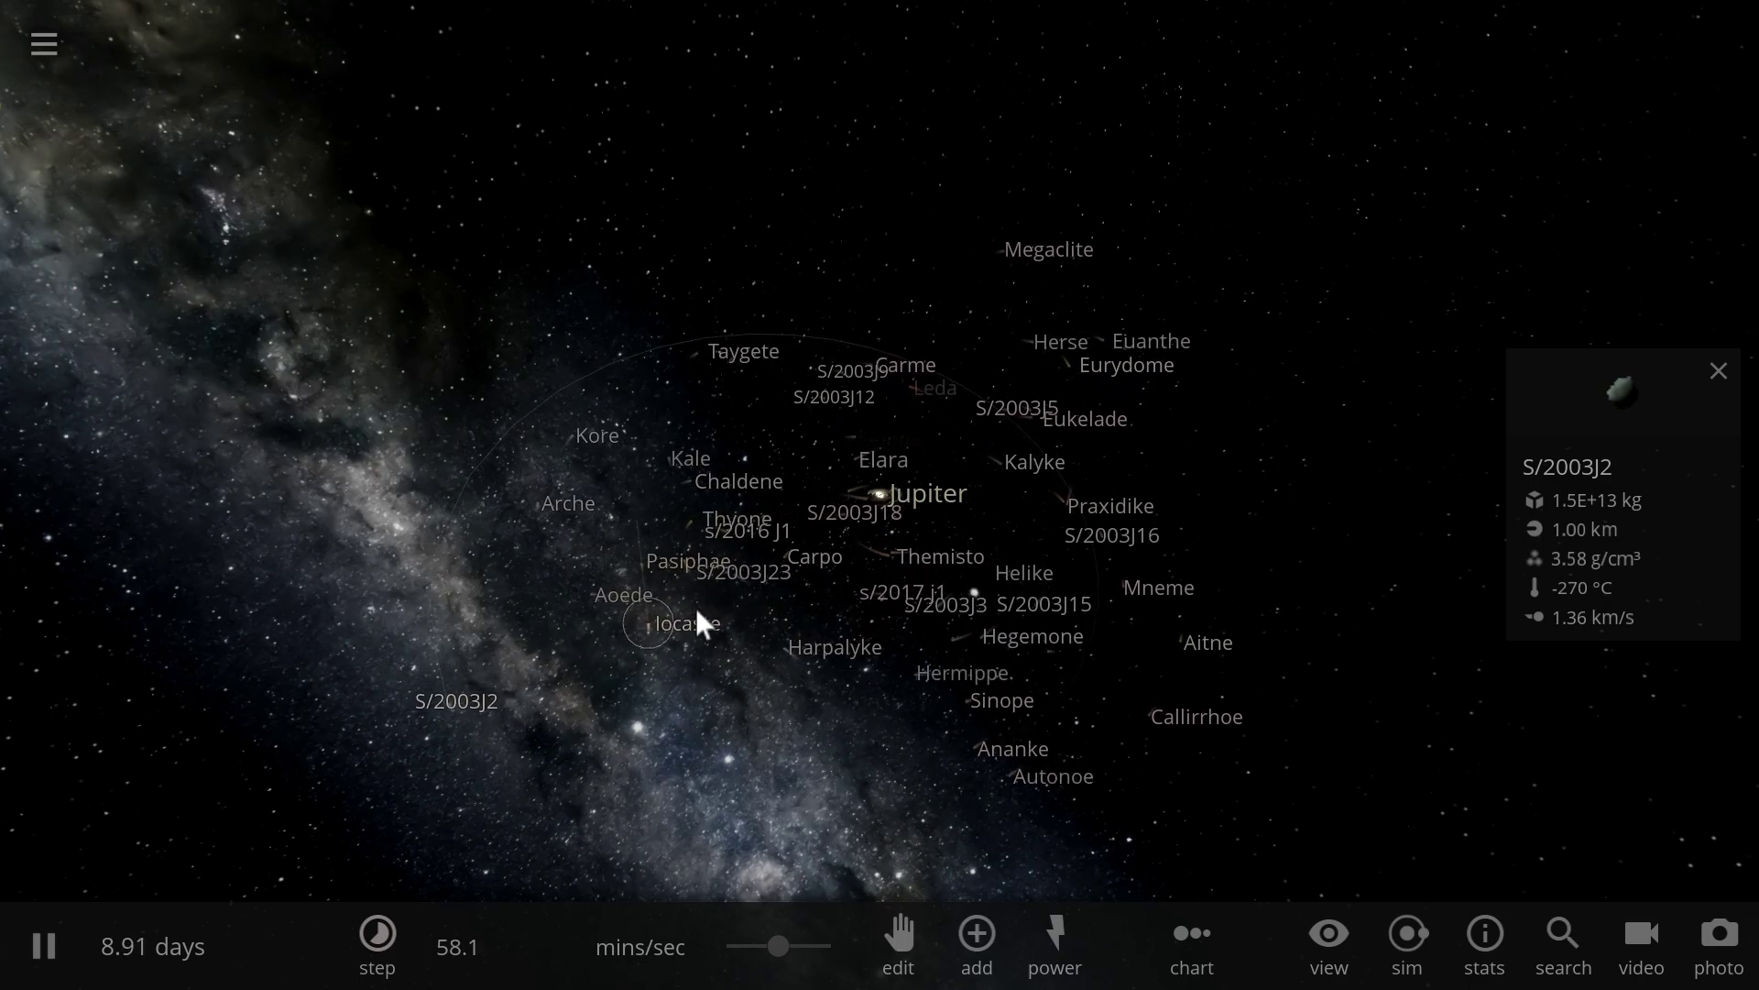
{"action": "scroll", "coordinate": [770, 573], "scroll_direction": "up", "scroll_amount": 3}
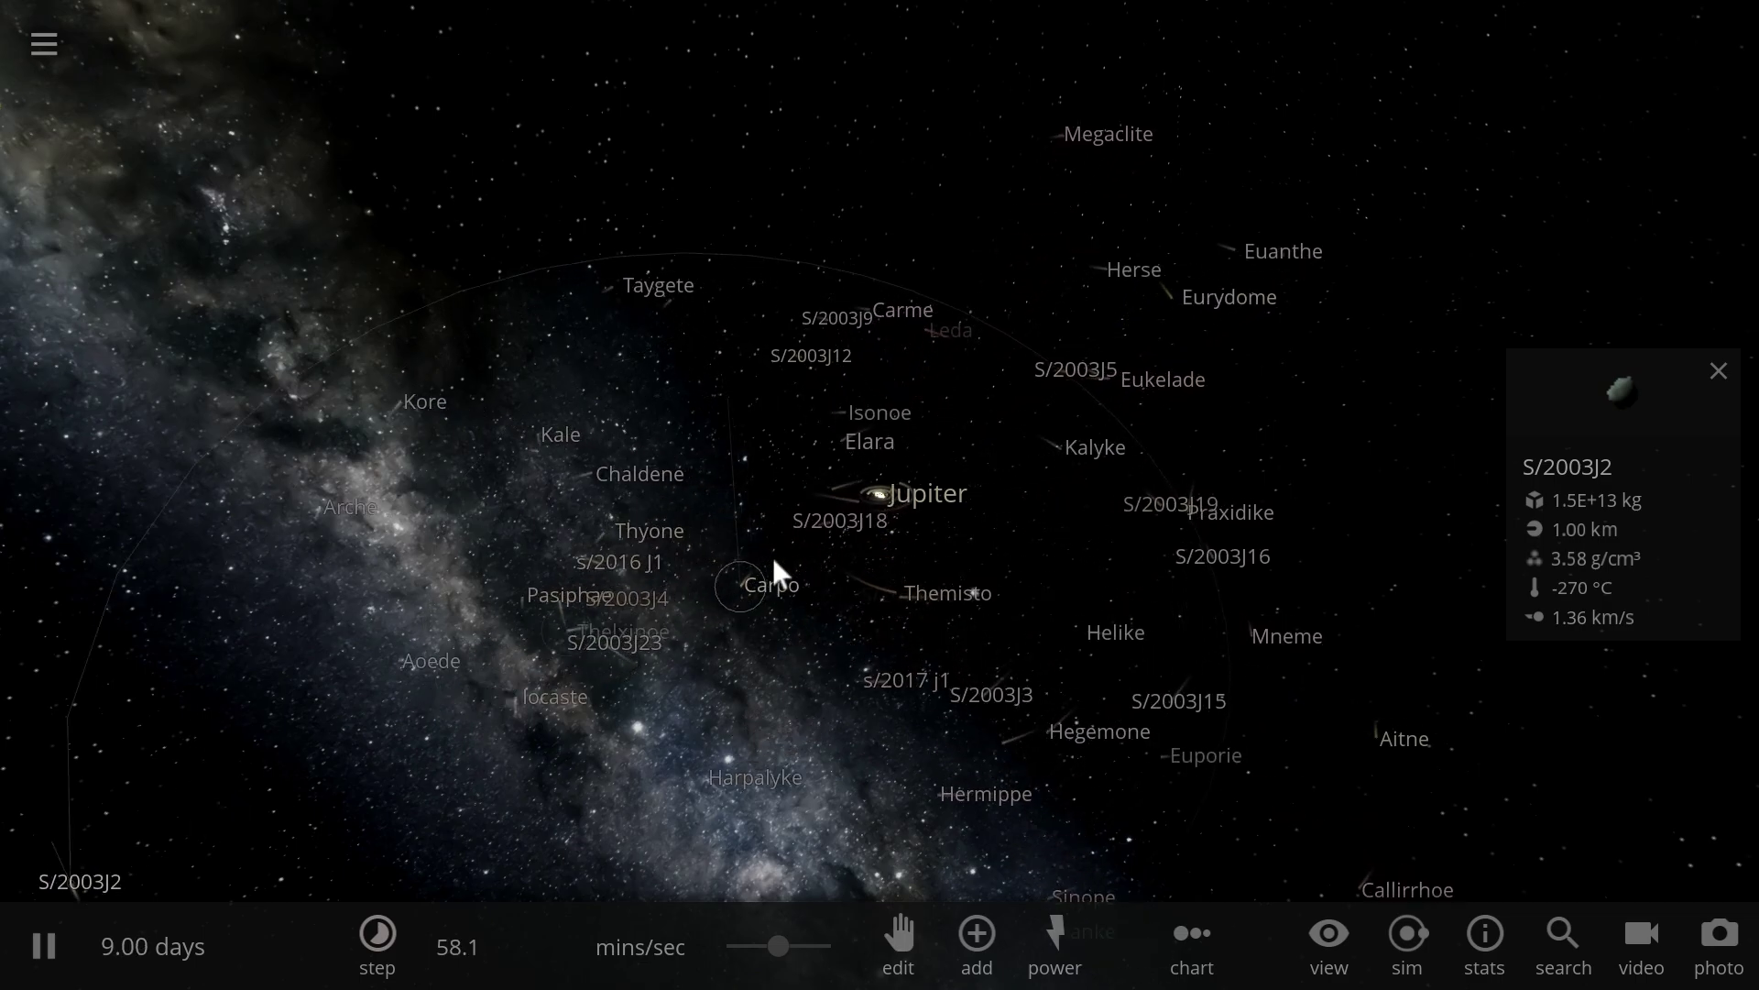
{"action": "scroll", "coordinate": [843, 554], "scroll_direction": "up", "scroll_amount": 3}
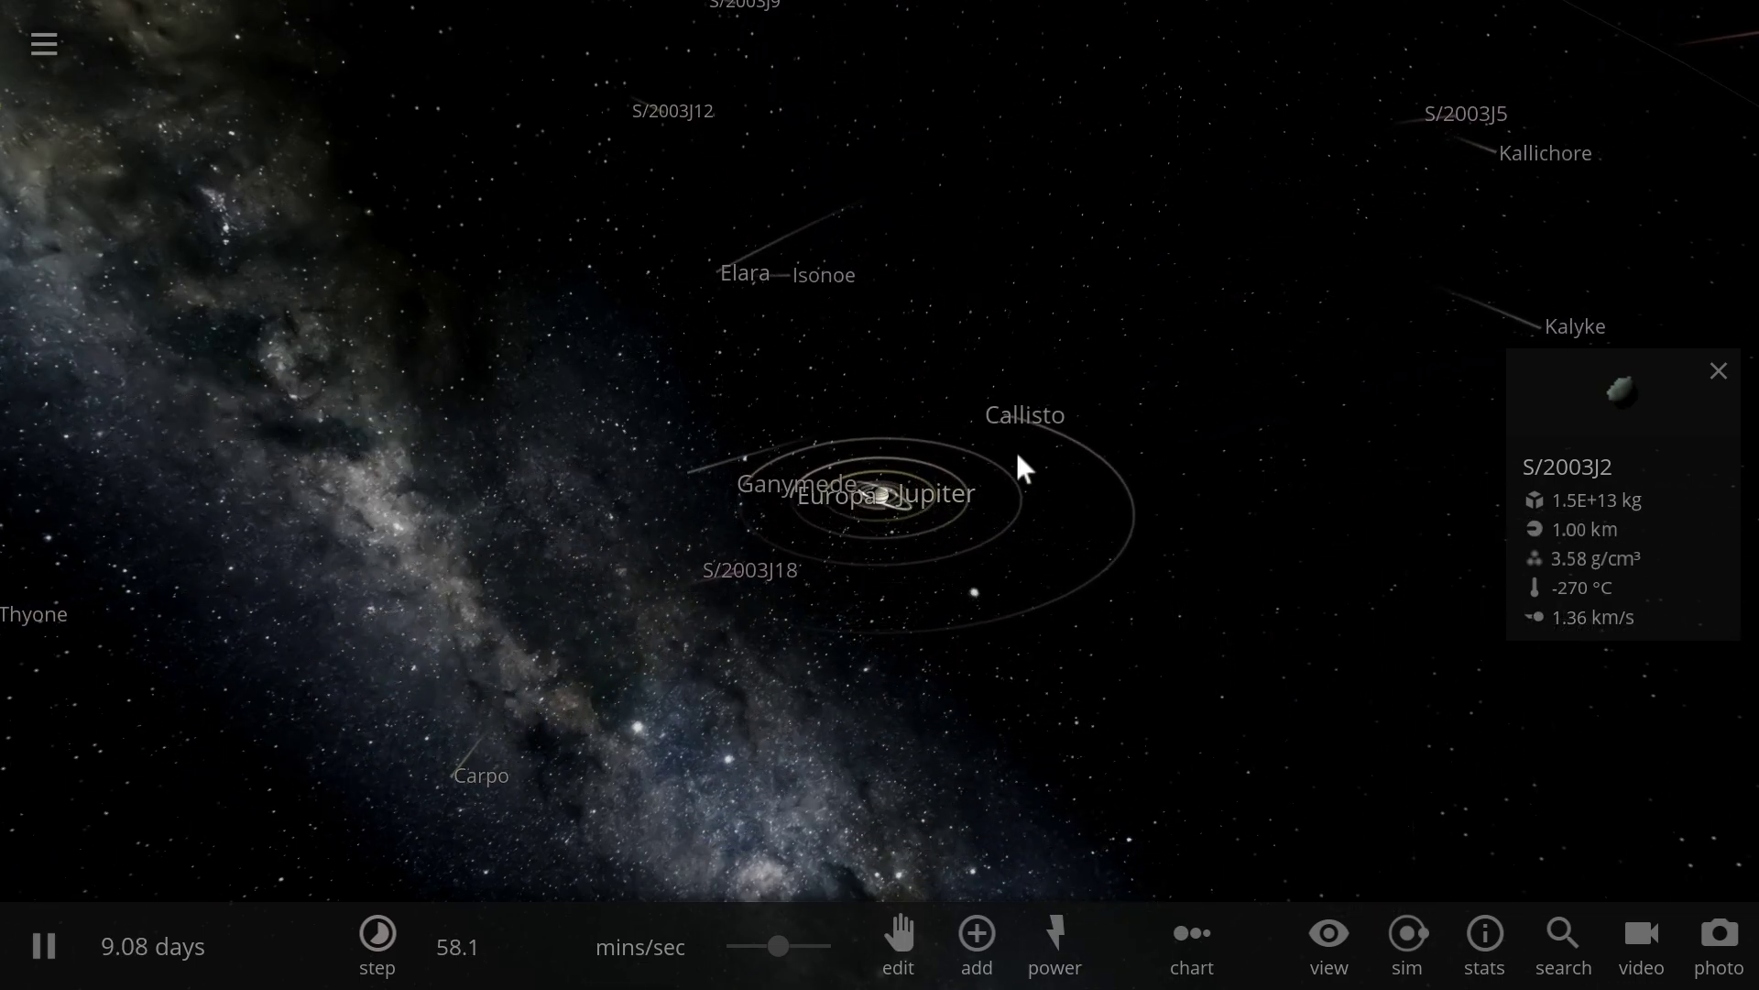
{"action": "scroll", "coordinate": [623, 522], "scroll_direction": "up", "scroll_amount": 2}
{"action": "left_click_drag", "start_coordinate": [778, 947], "coordinate": [801, 946]}
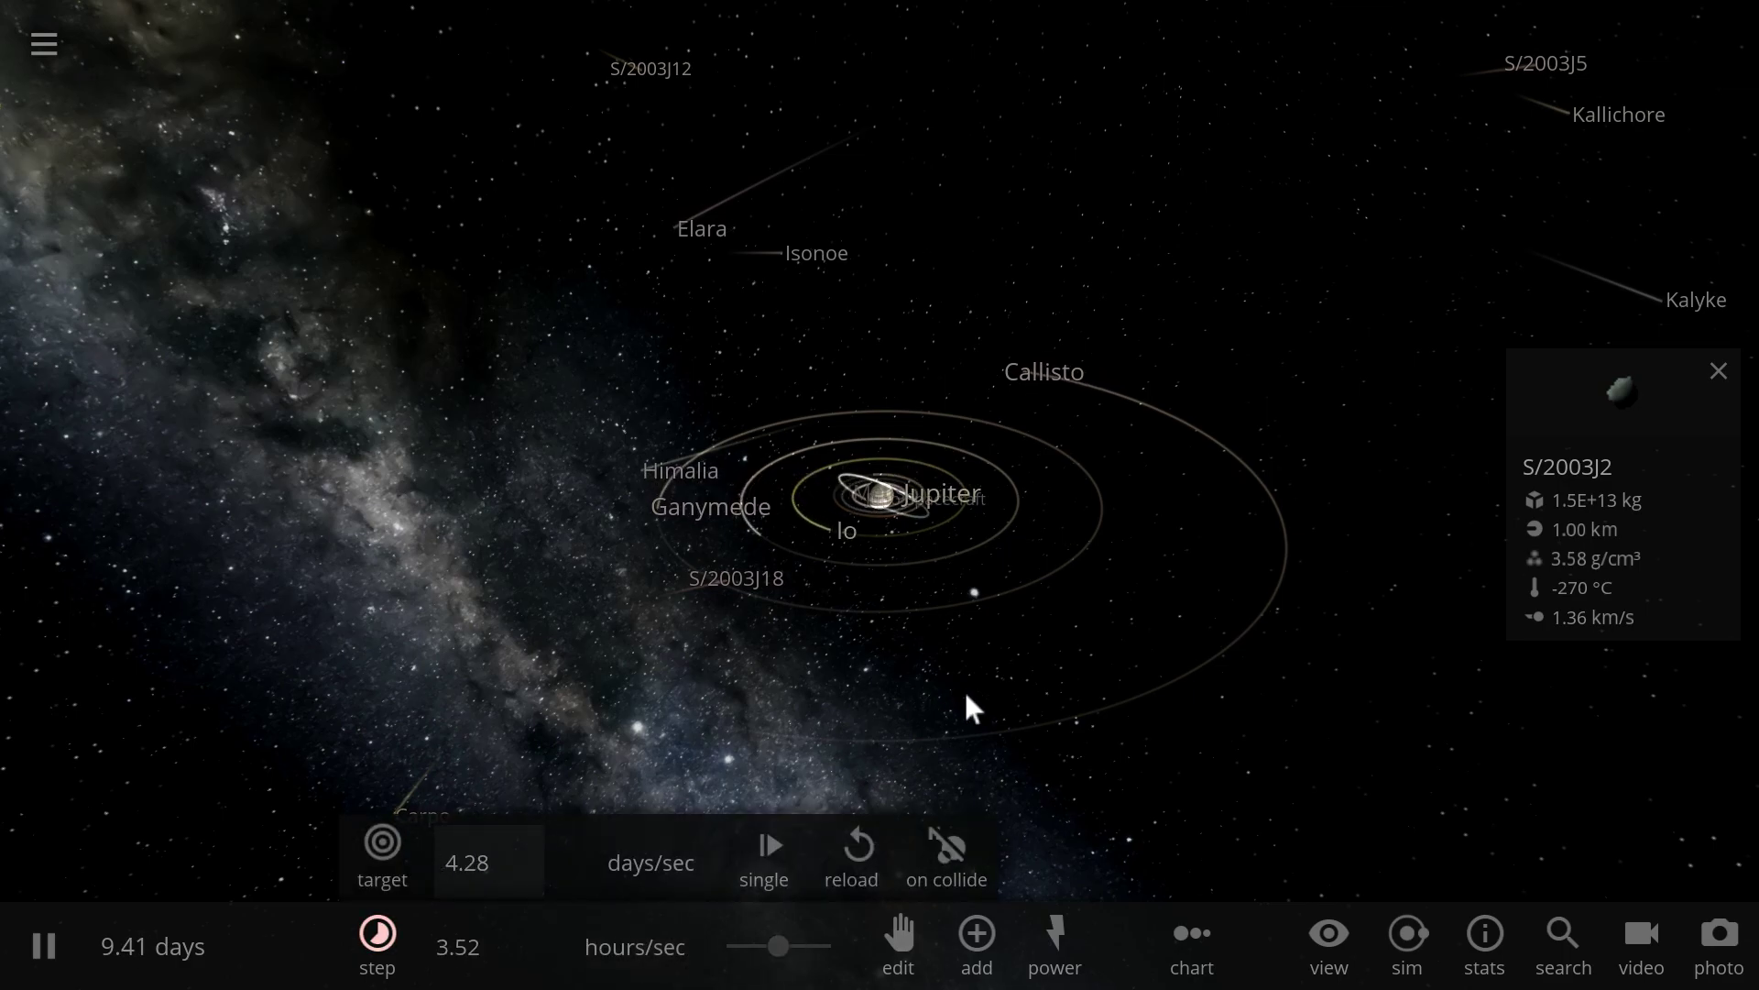
{"action": "left_click_drag", "start_coordinate": [985, 714], "coordinate": [1014, 456]}
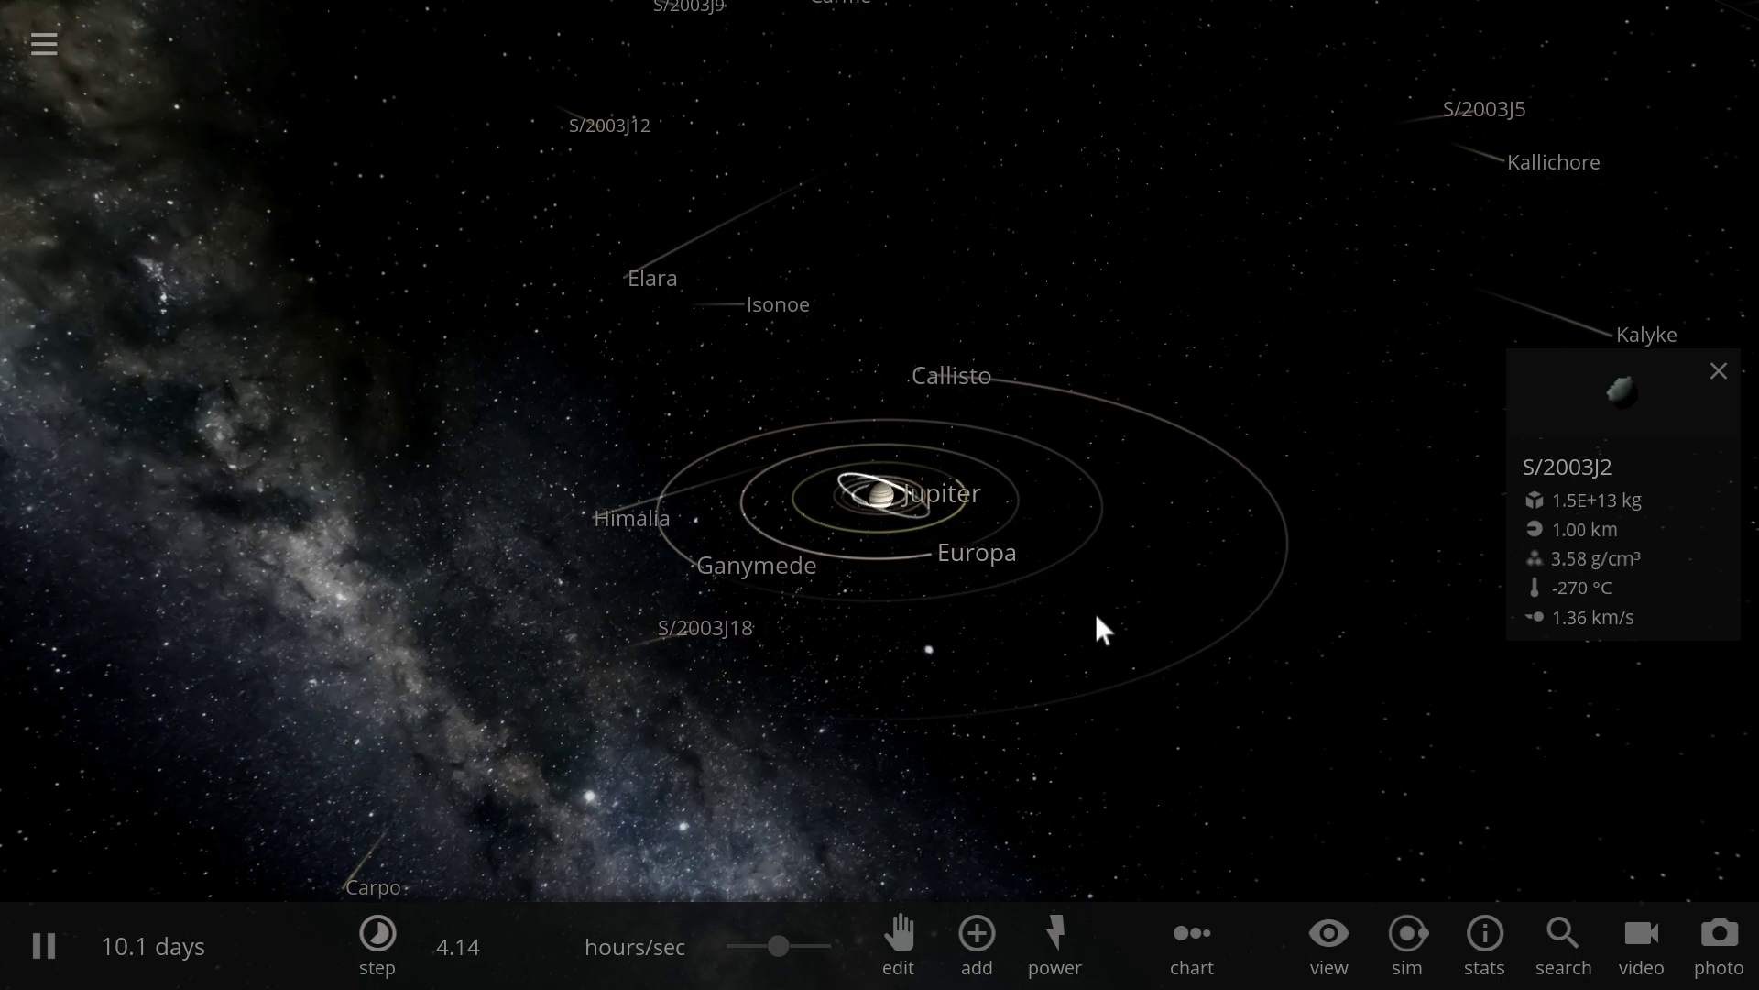
{"action": "left_click_drag", "start_coordinate": [1096, 624], "coordinate": [1158, 591]}
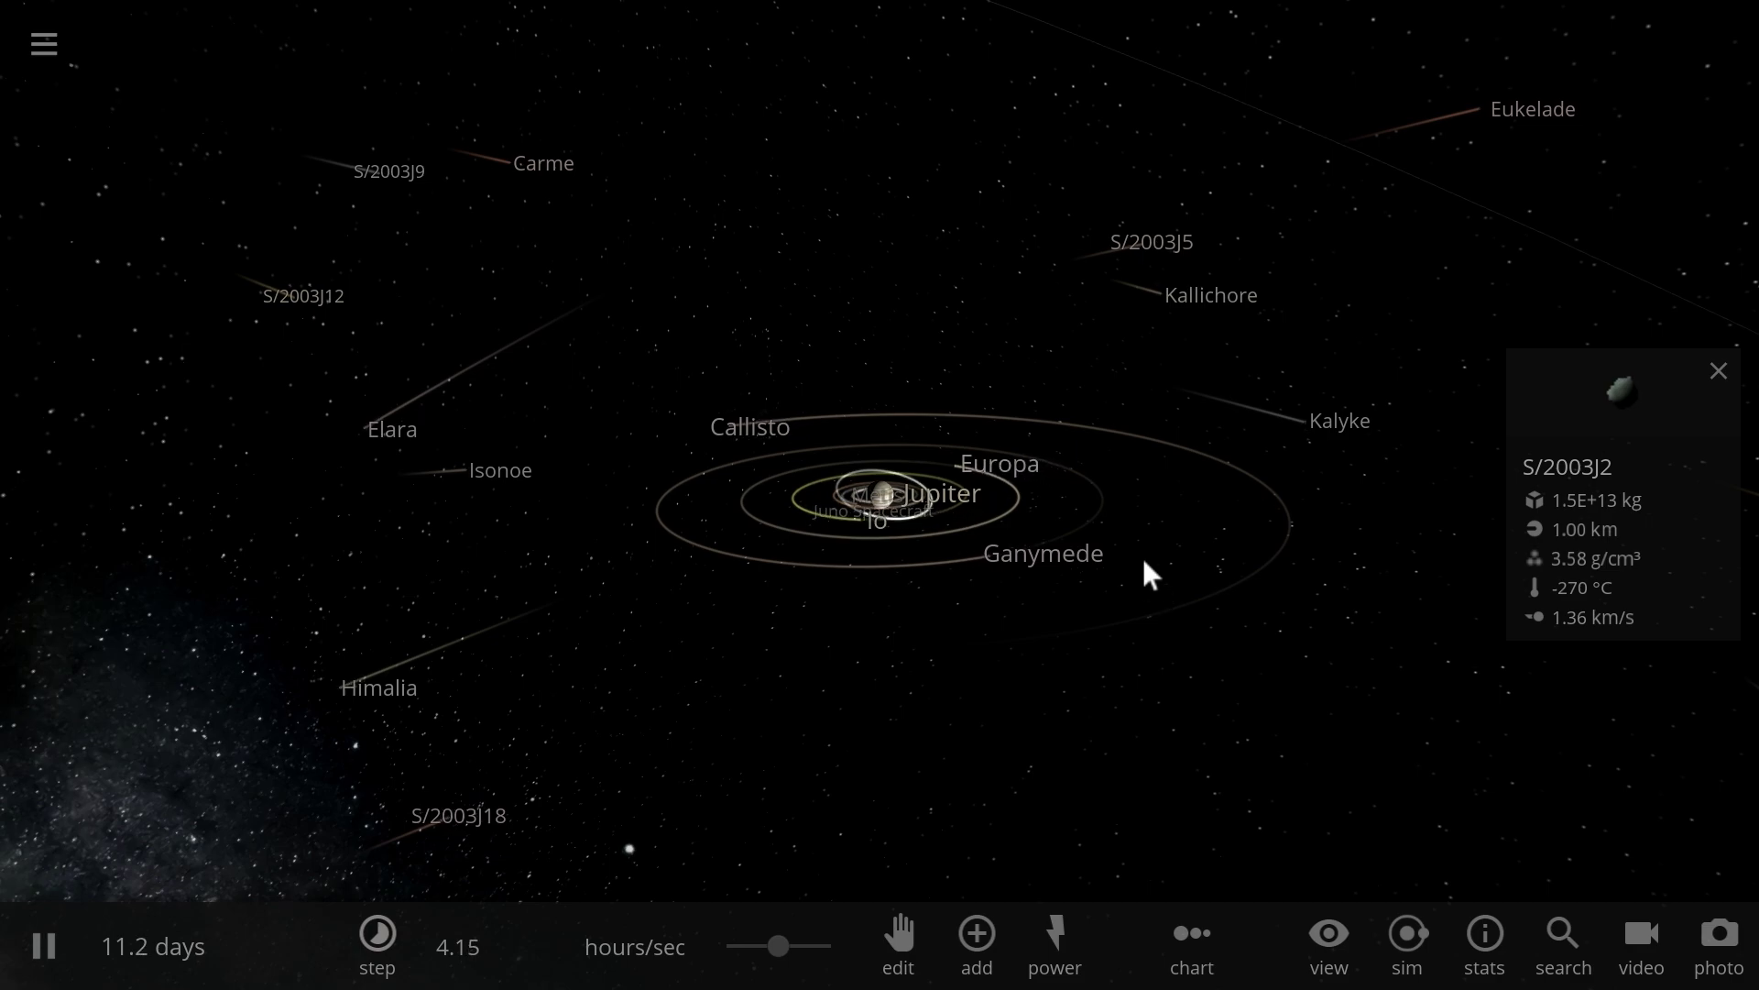
{"action": "scroll", "coordinate": [1141, 563], "scroll_direction": "down", "scroll_amount": 10}
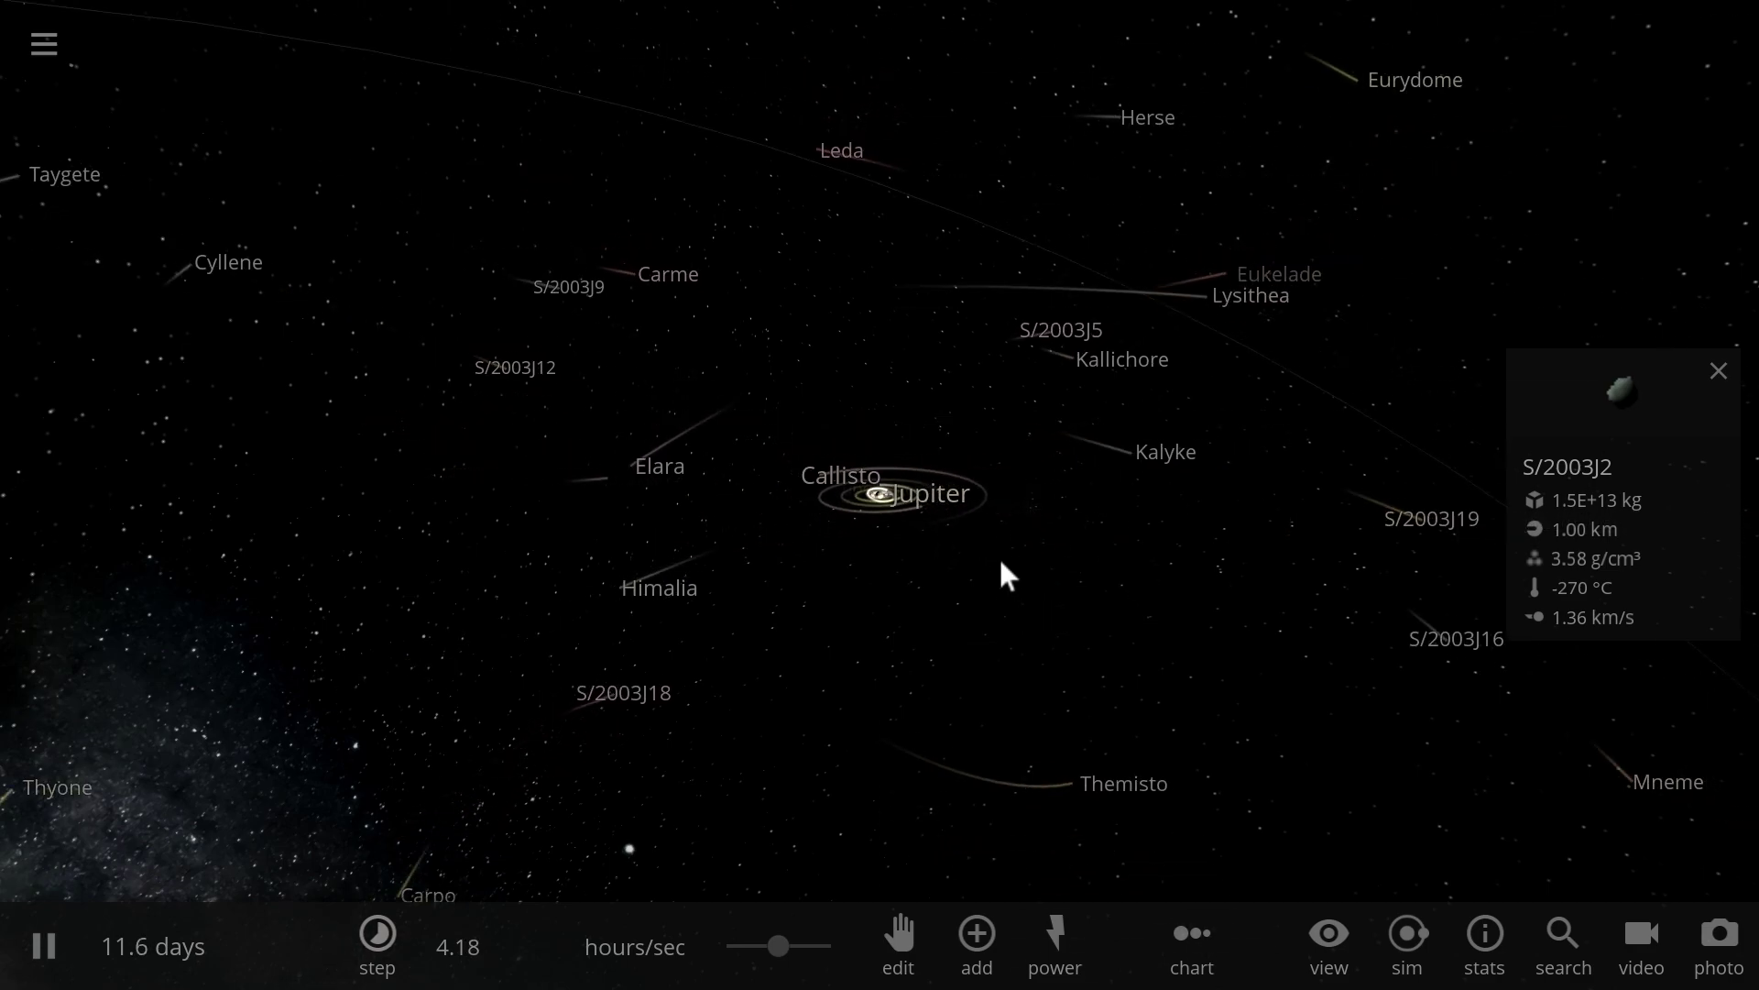
- Show full orbits instead of trails, close the comparison chart, and examine the orbits of all Jupiter's moons
{"action": "left_click", "coordinate": [1188, 956]}
{"action": "left_click", "coordinate": [1303, 957]}
{"action": "left_click", "coordinate": [944, 838]}
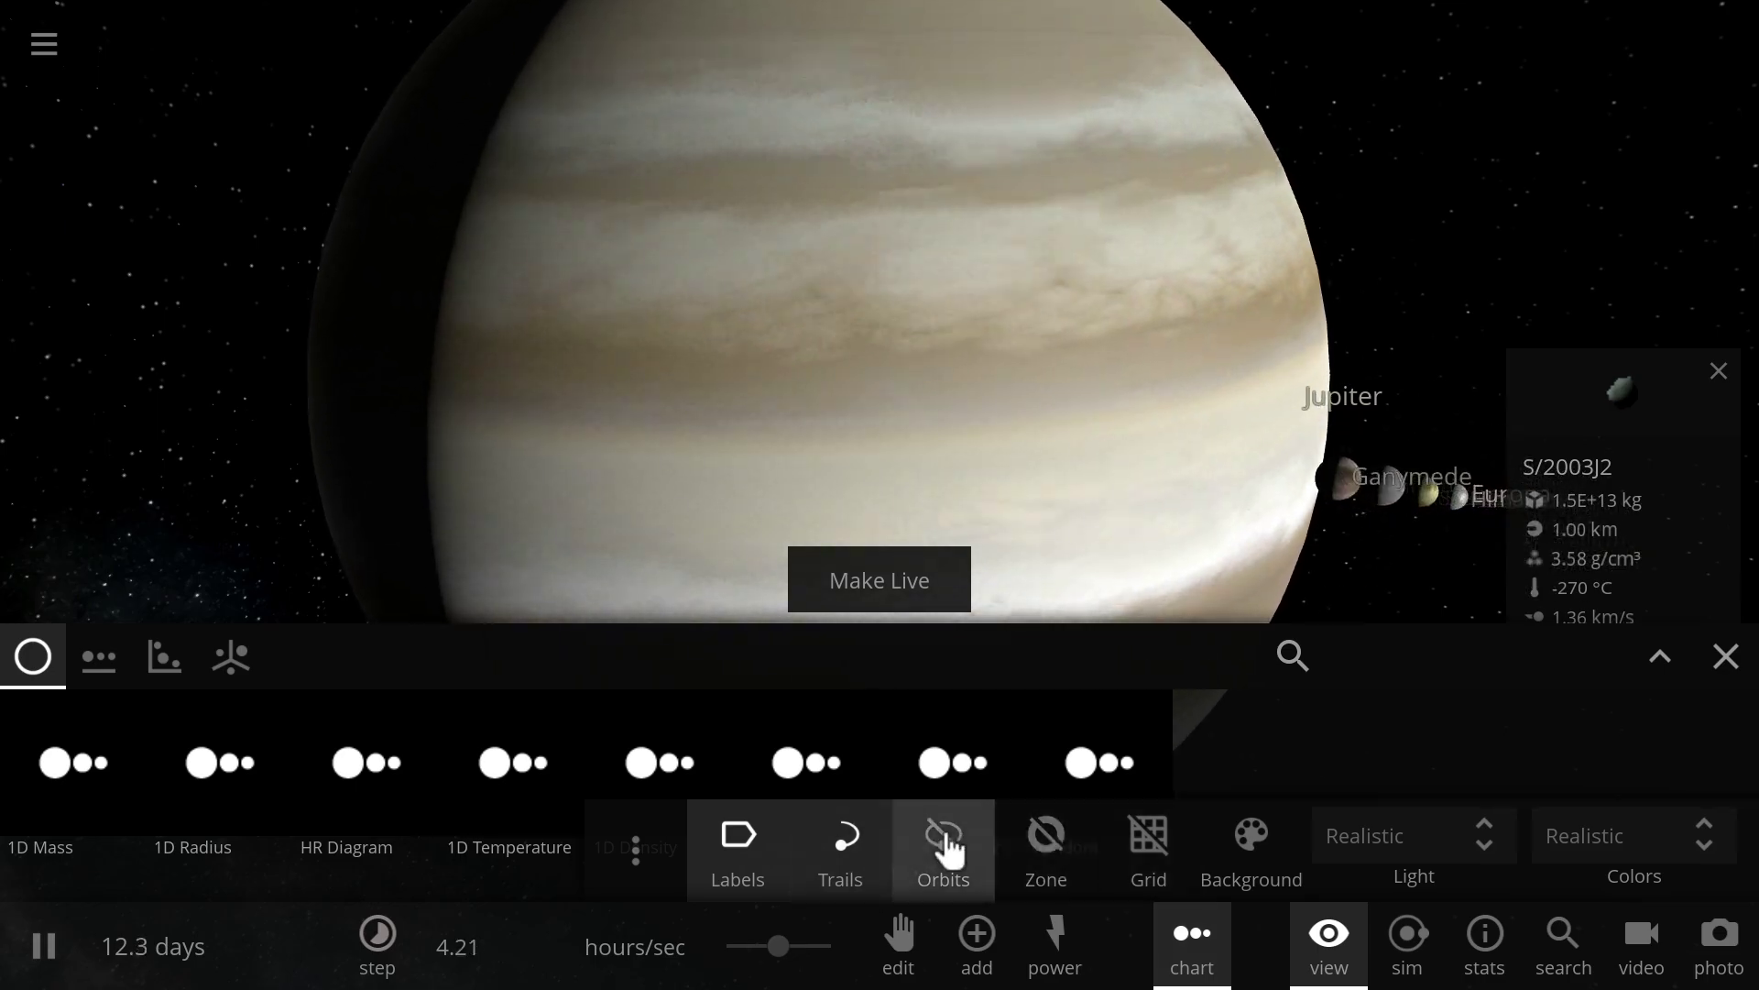
{"action": "left_click", "coordinate": [1723, 656]}
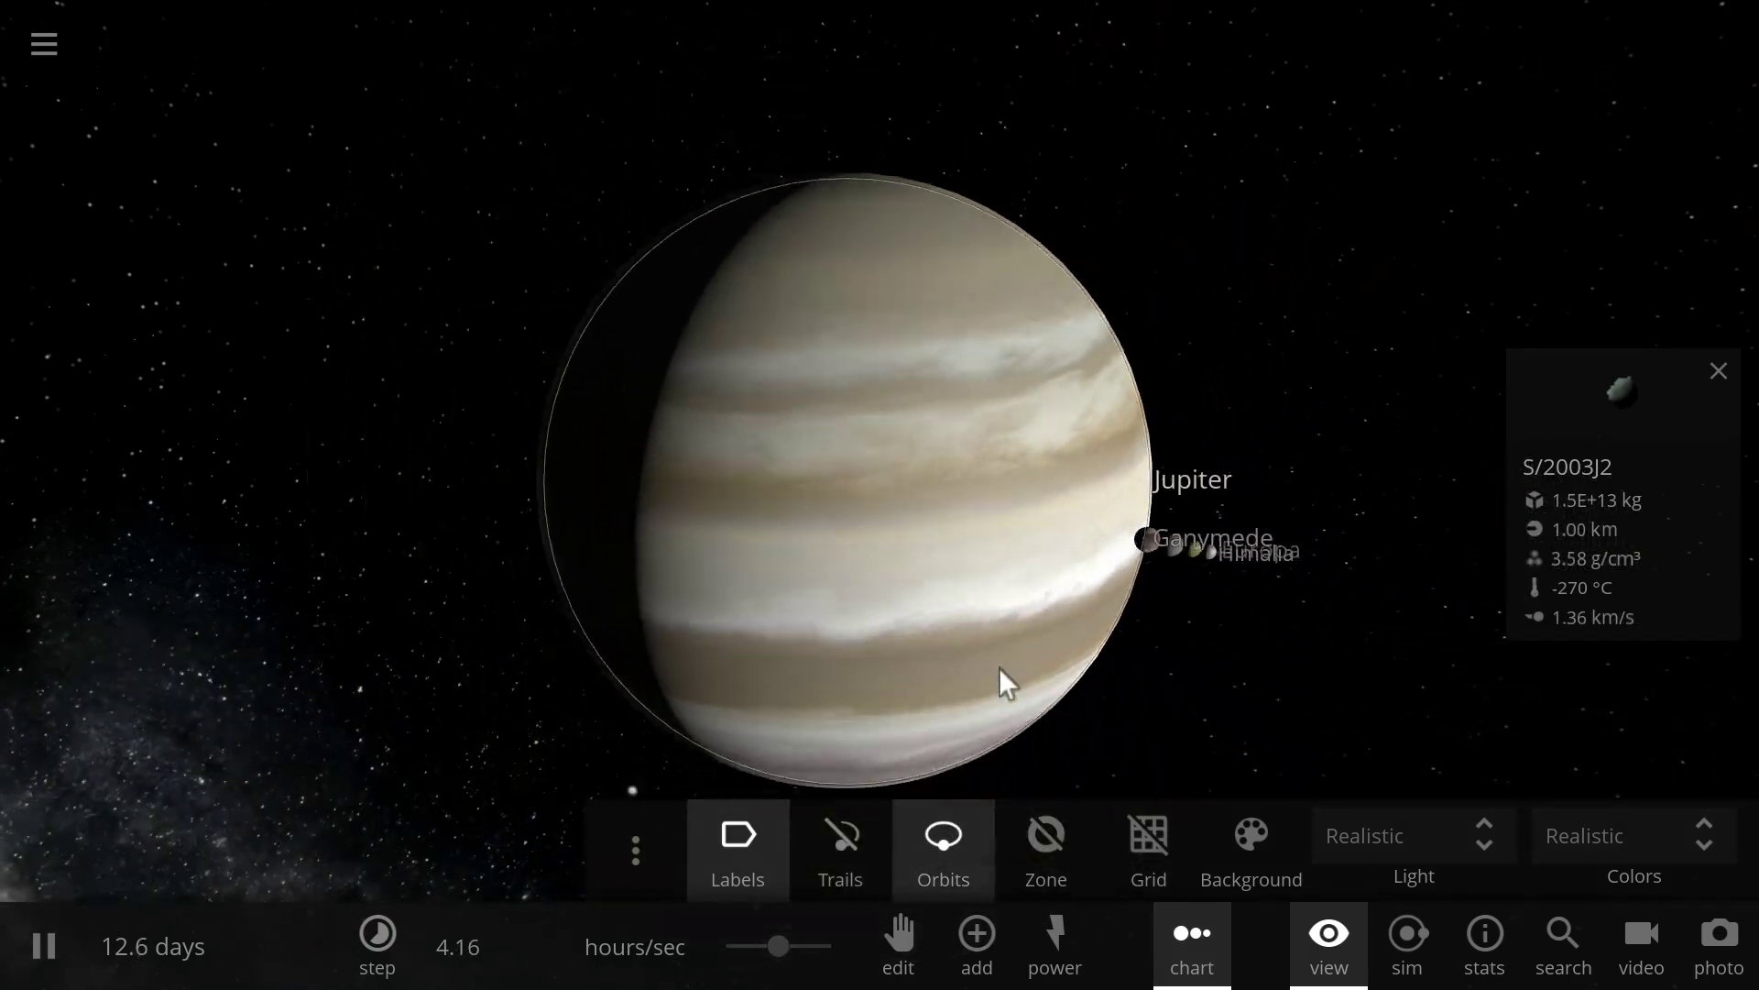
{"action": "scroll", "coordinate": [968, 675], "scroll_direction": "down", "scroll_amount": 5}
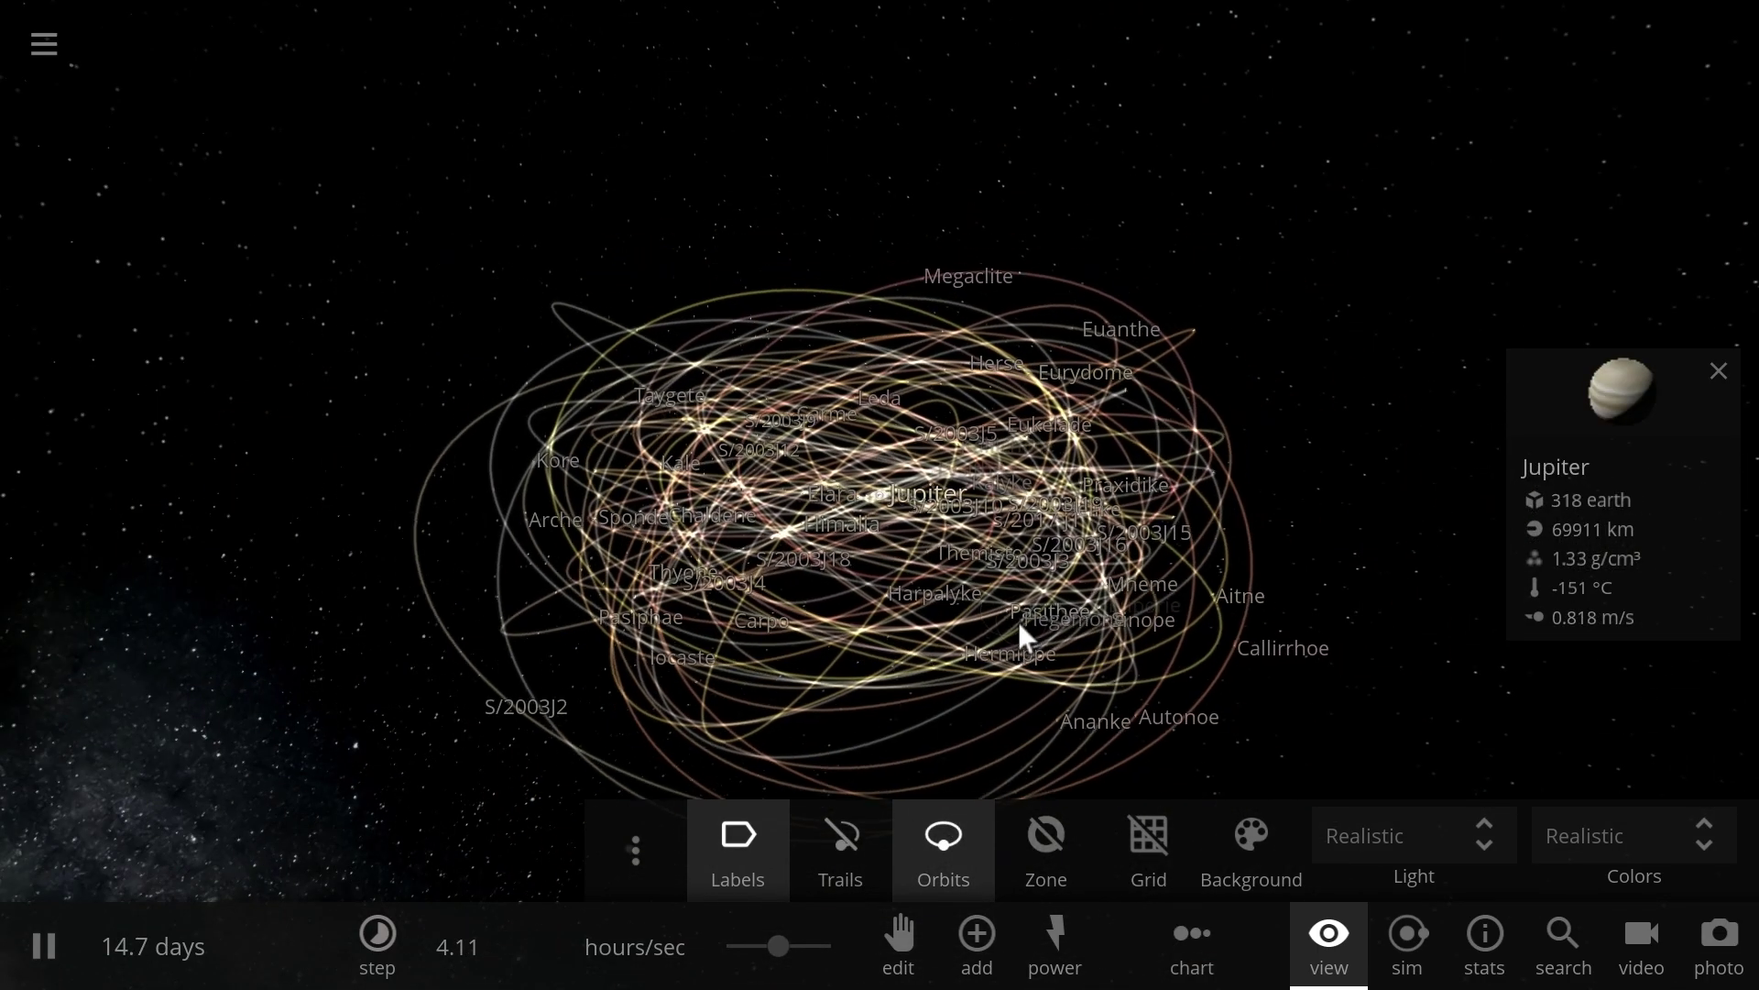
{"action": "right_click_drag", "start_coordinate": [1021, 622], "coordinate": [950, 628]}
{"action": "scroll", "coordinate": [865, 630], "scroll_direction": "up", "scroll_amount": 4}
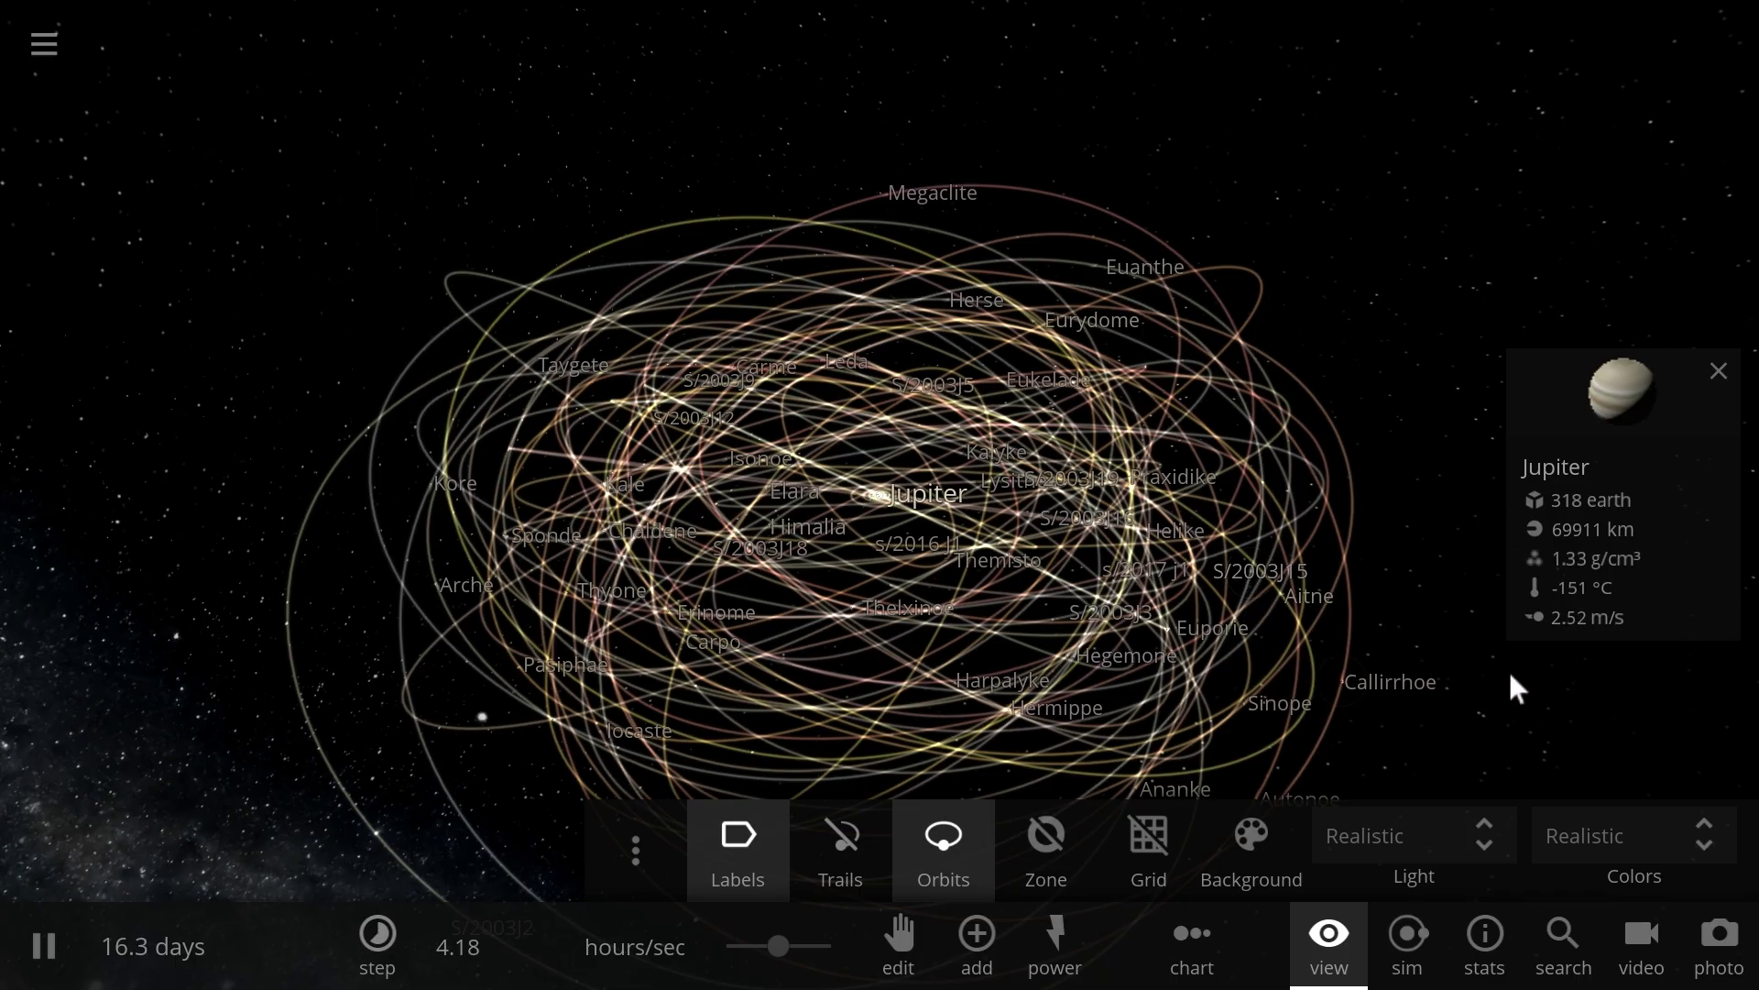
{"action": "scroll", "coordinate": [1249, 633], "scroll_direction": "up", "scroll_amount": 4}
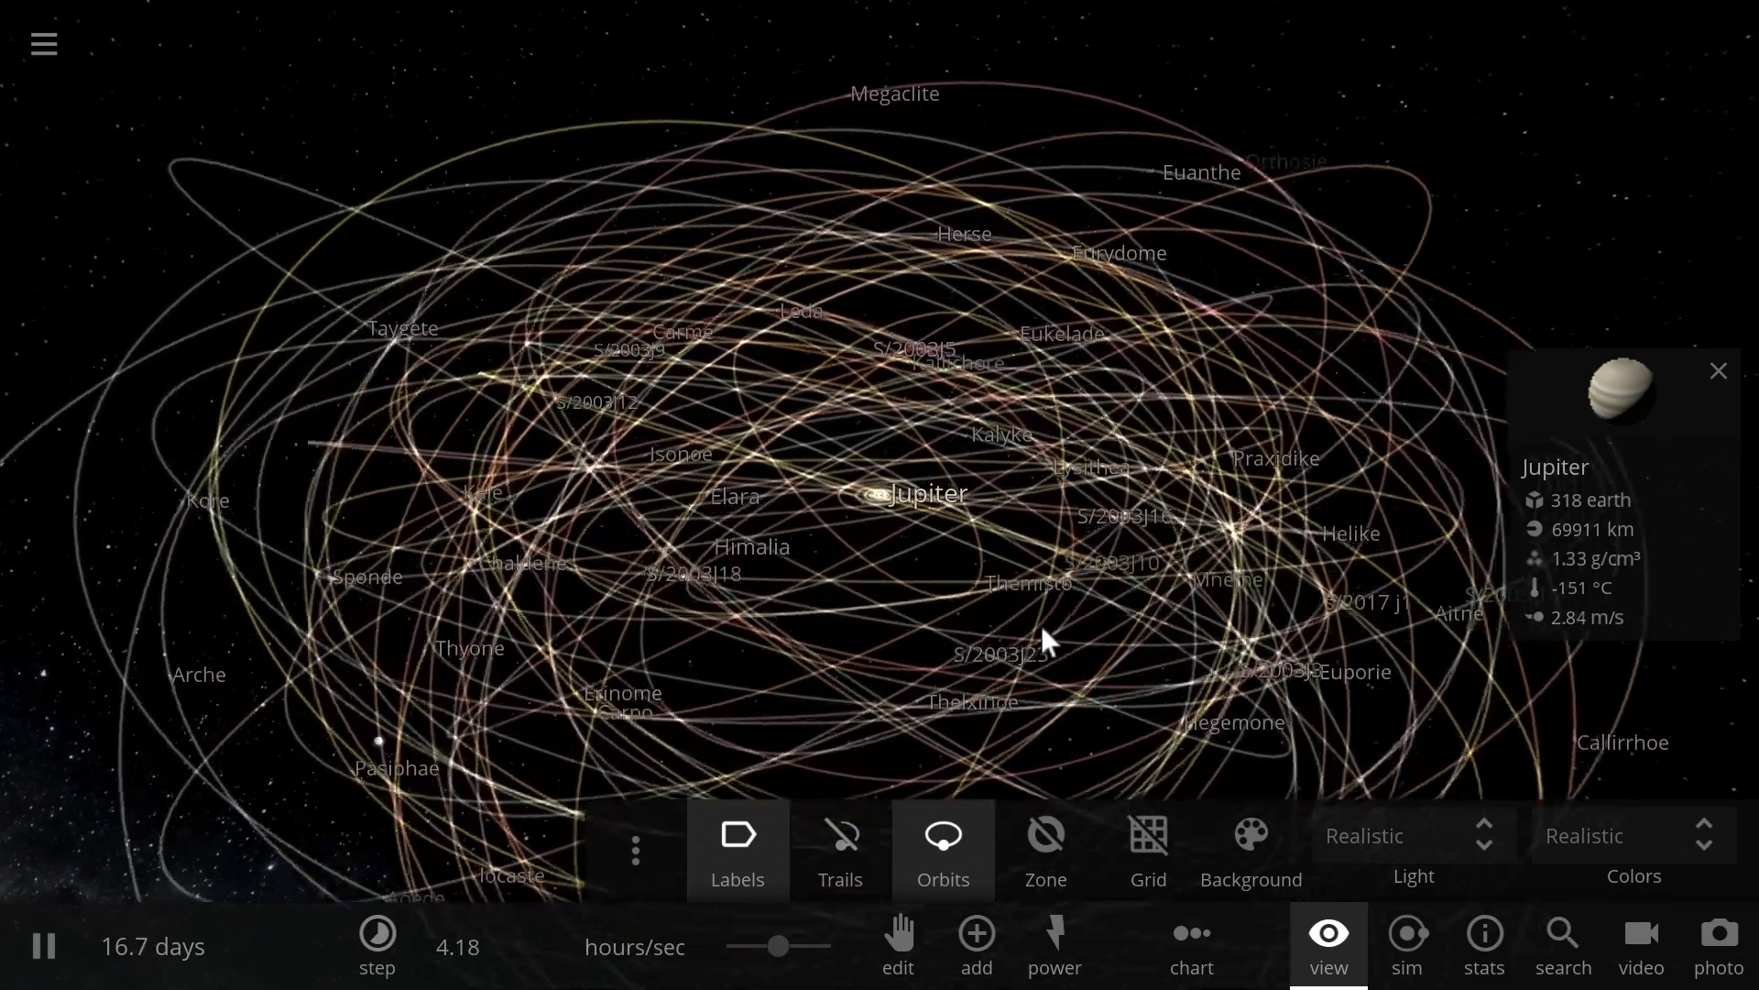
- Examine the orbits of Jupiter's inner moons and the Juno Spacecraft up close, and switch the display from orbits to trails
{"action": "scroll", "coordinate": [1043, 631], "scroll_direction": "up", "scroll_amount": 5}
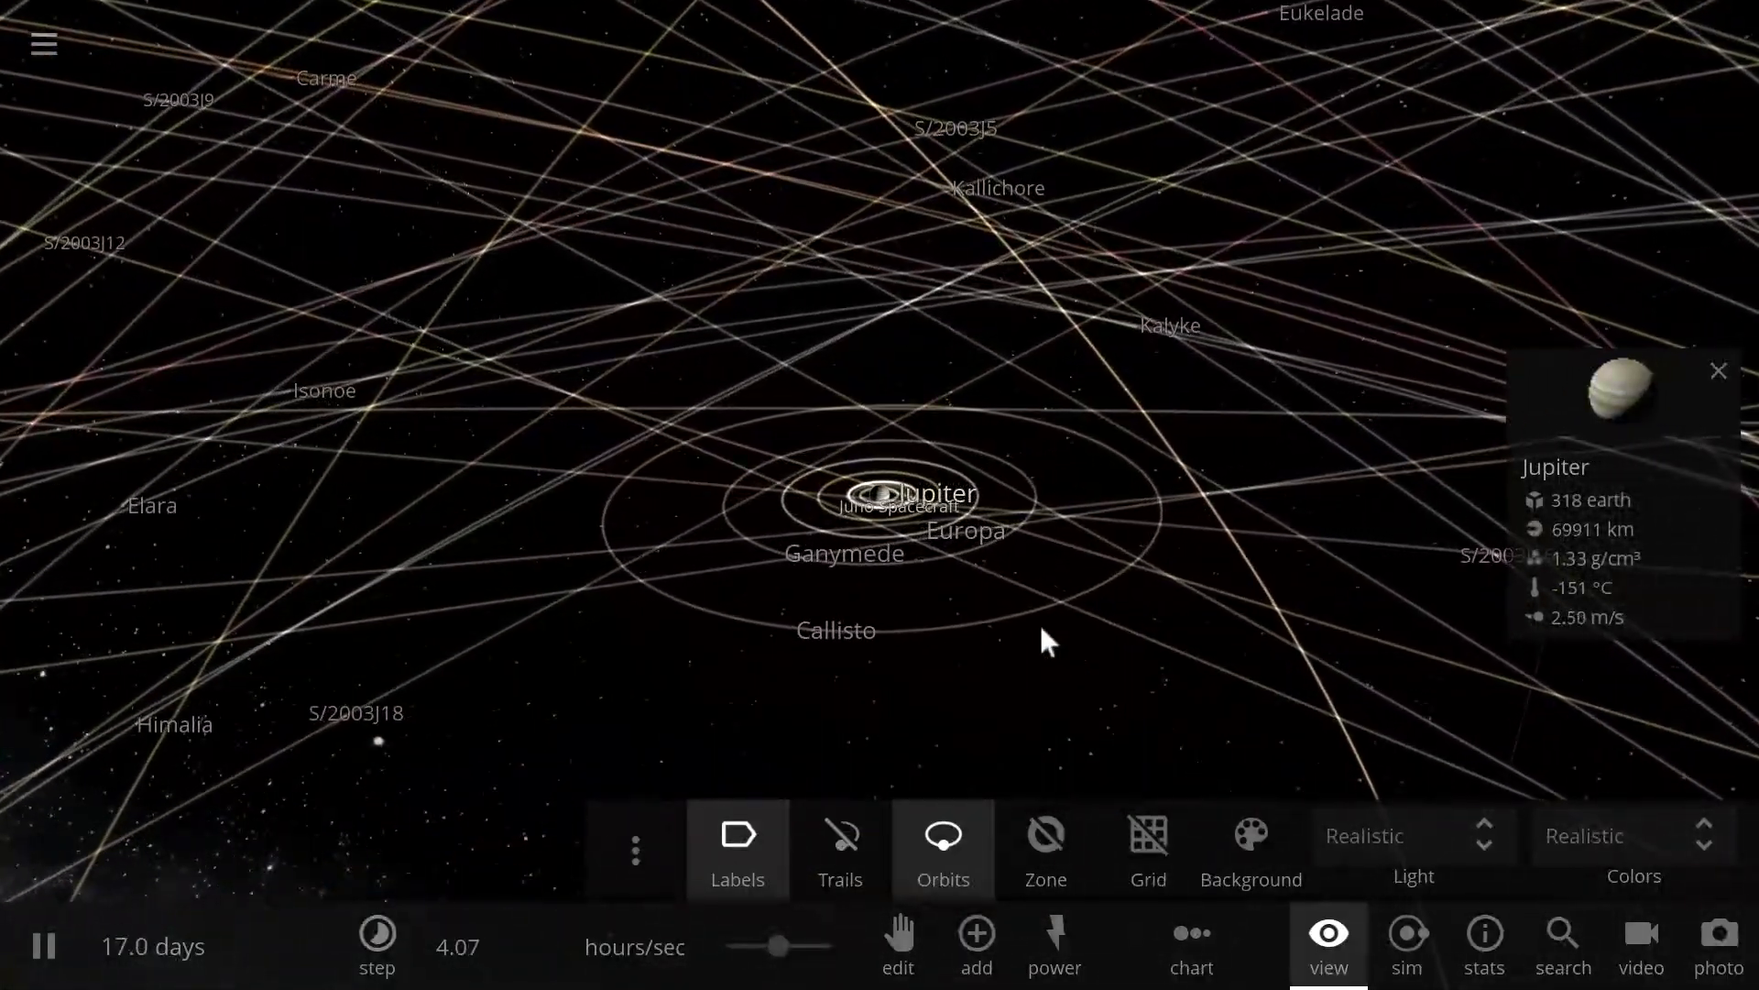
{"action": "scroll", "coordinate": [1158, 631], "scroll_direction": "up", "scroll_amount": 2}
{"action": "right_click_drag", "start_coordinate": [1267, 629], "coordinate": [1192, 607]}
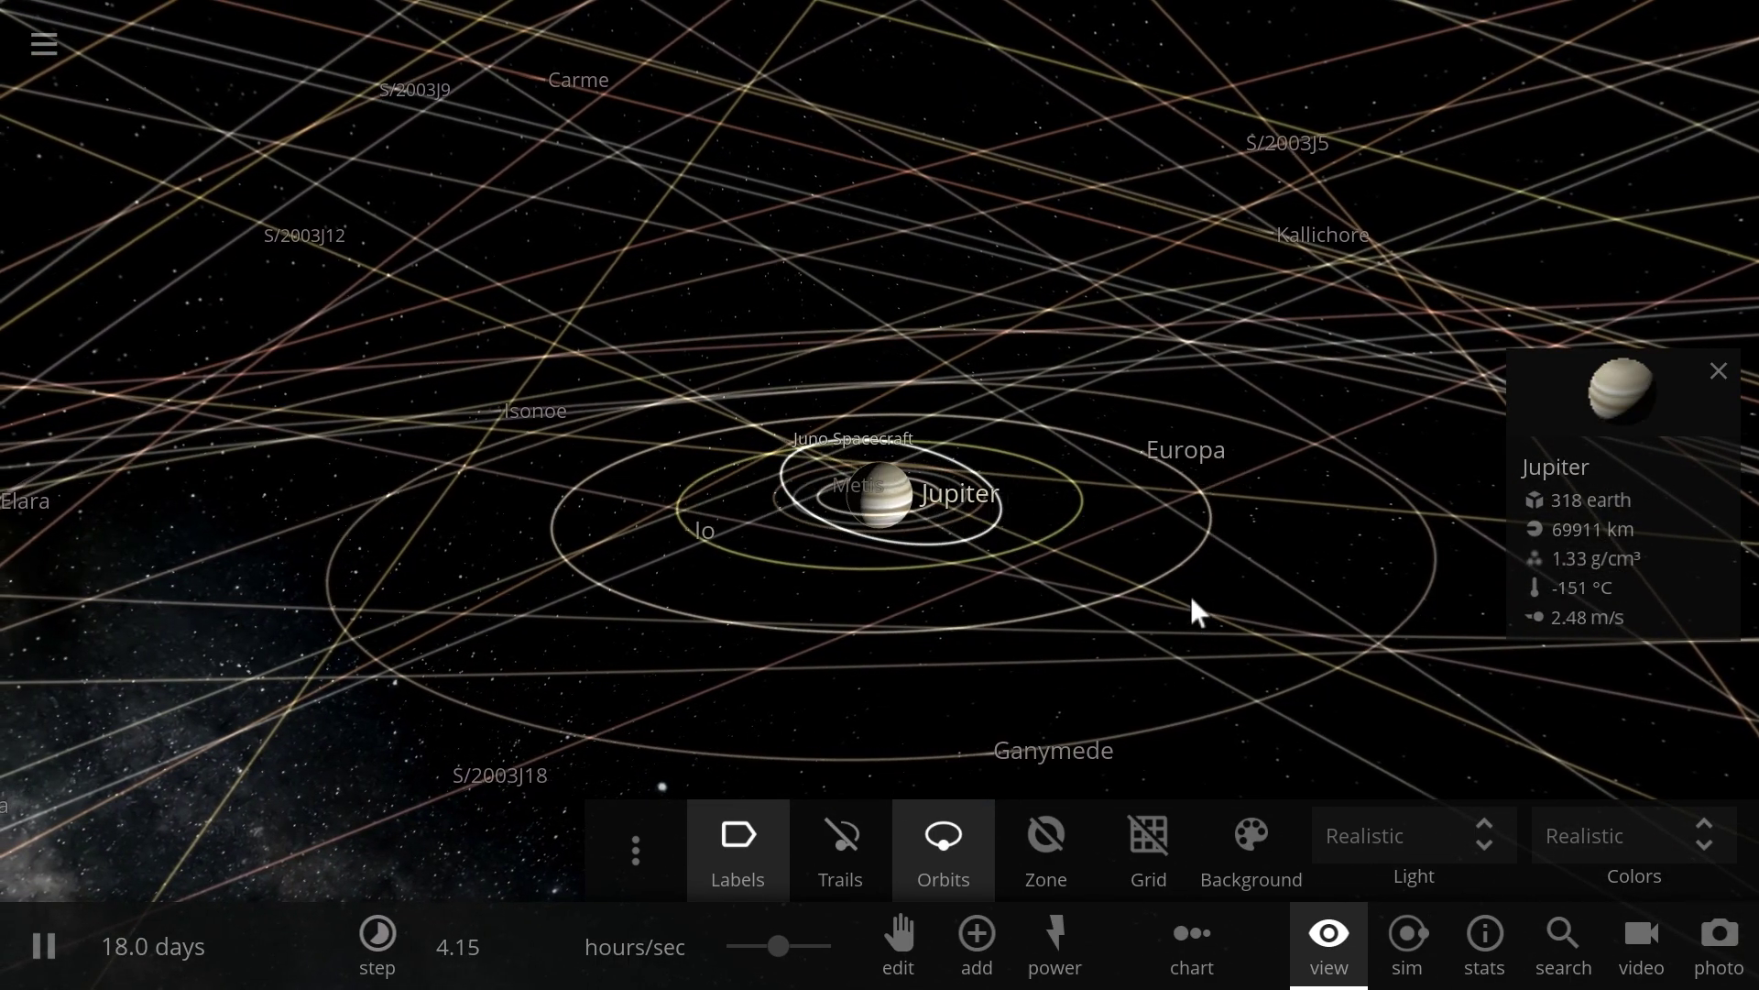
{"action": "left_click_drag", "start_coordinate": [1190, 611], "coordinate": [1248, 642]}
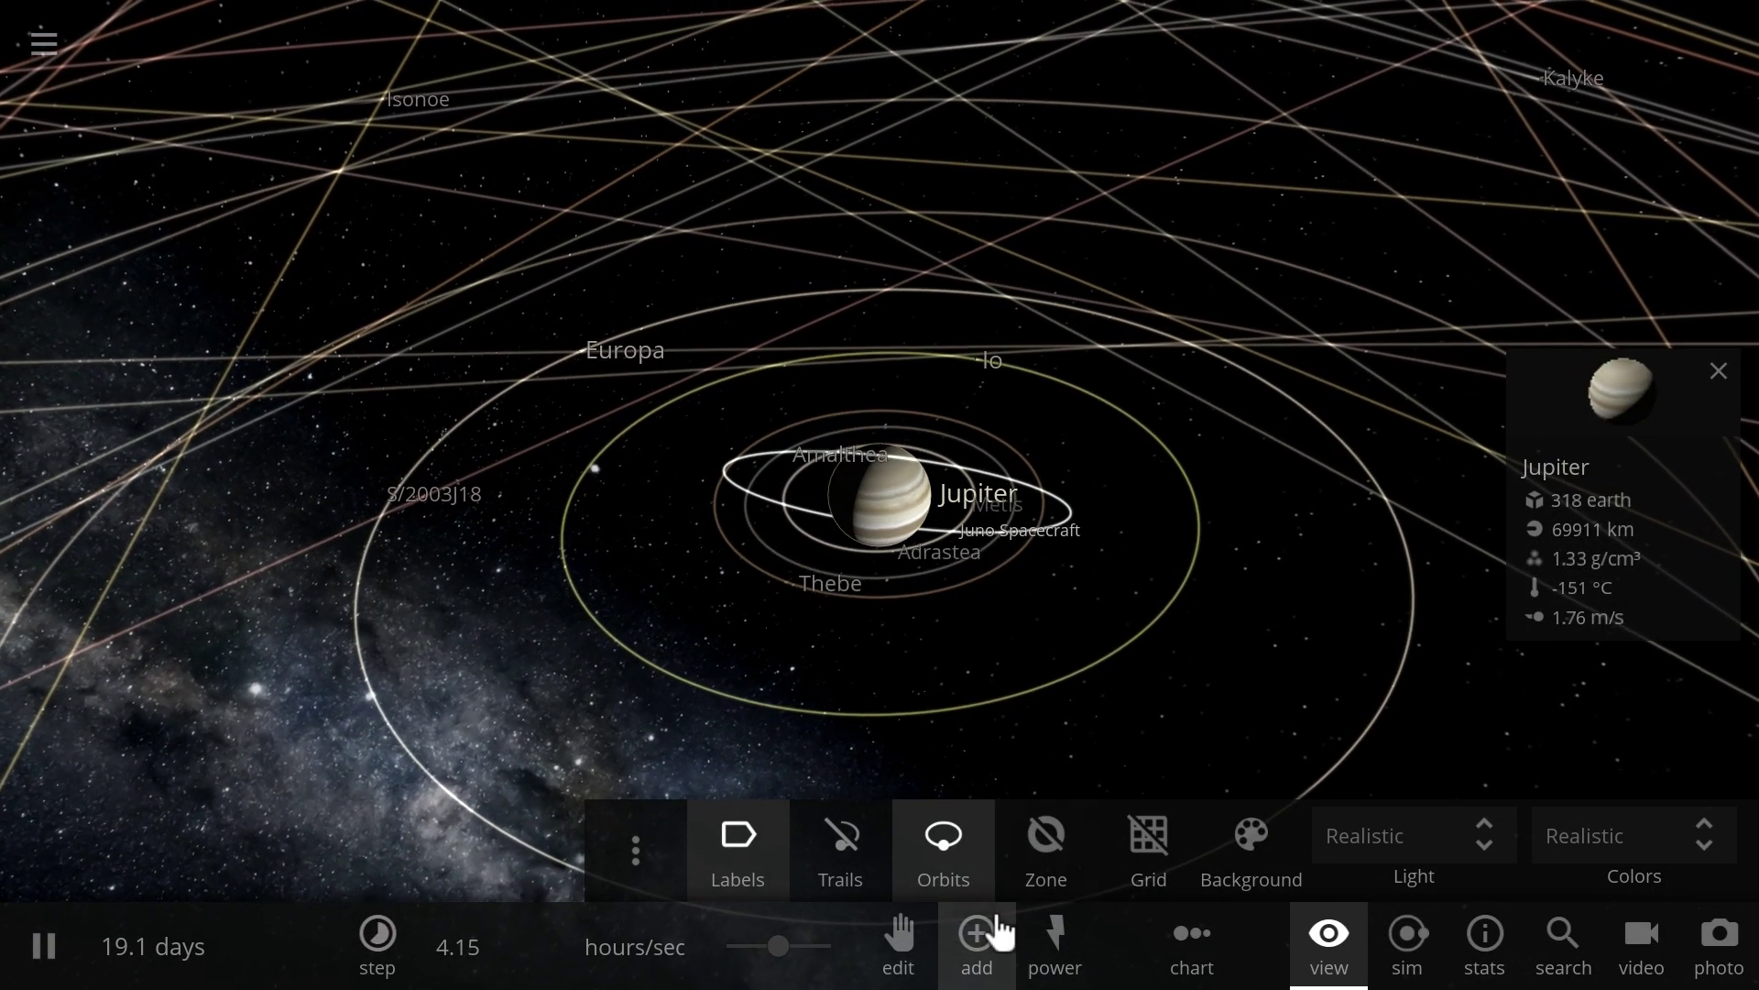
{"action": "left_click", "coordinate": [962, 880]}
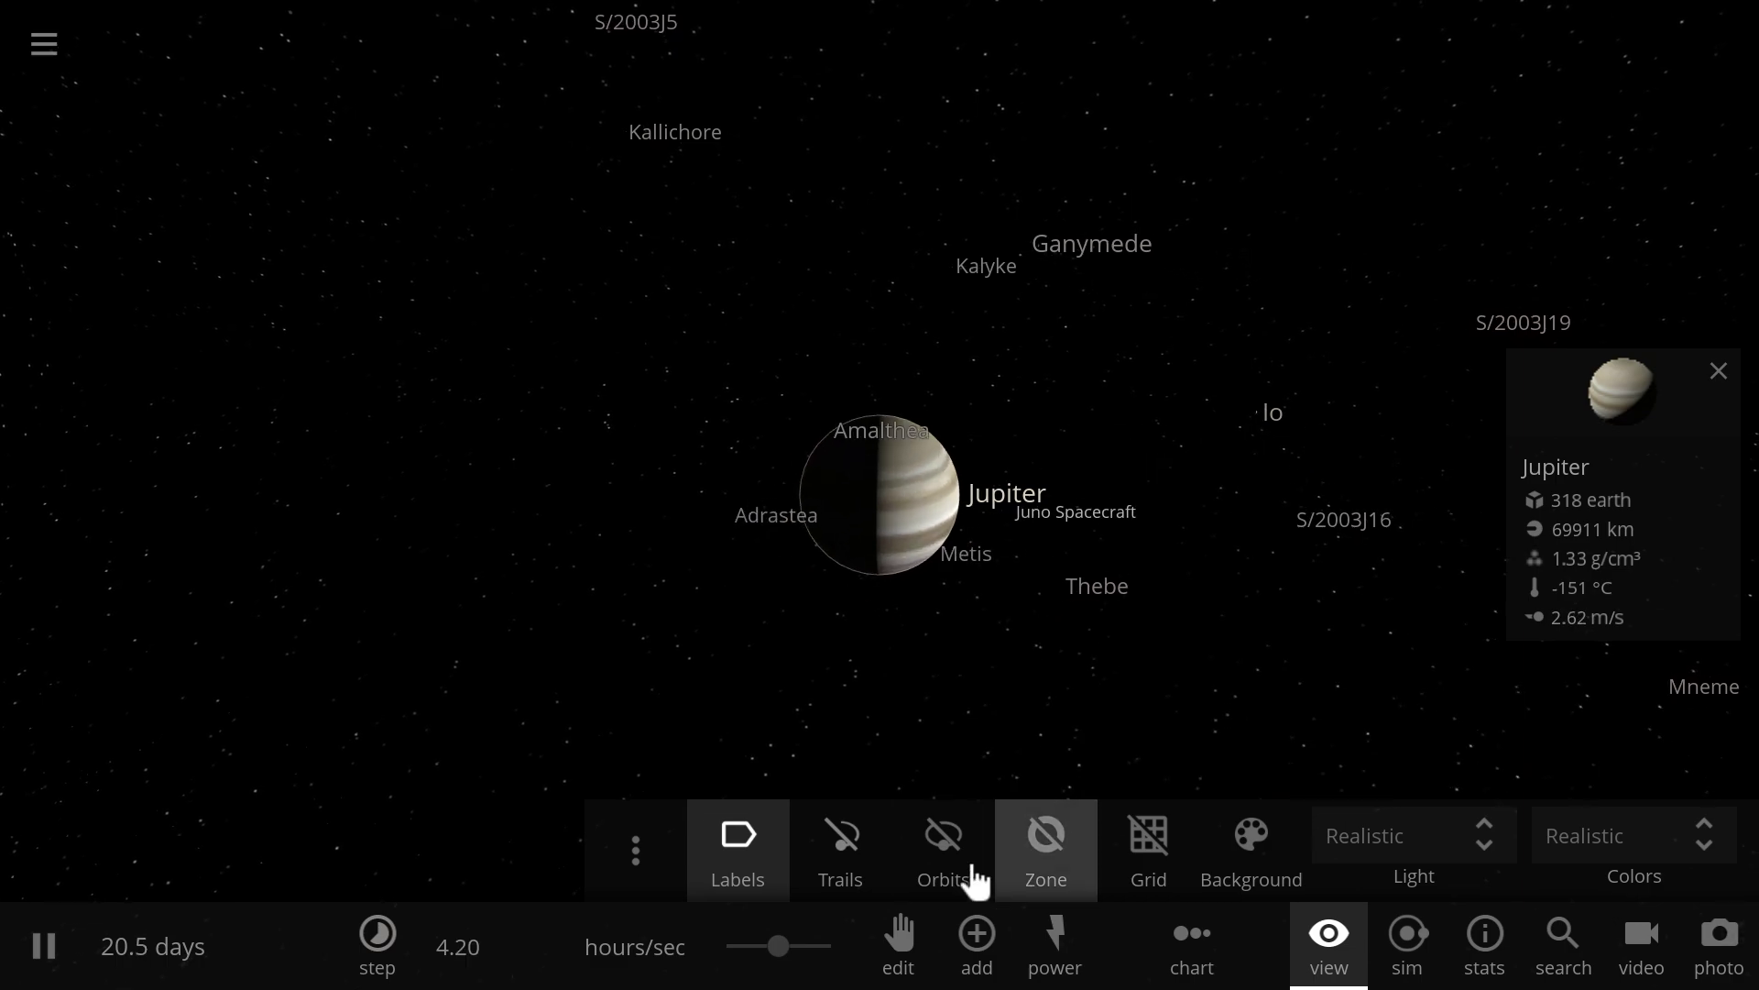
{"action": "left_click", "coordinate": [868, 878]}
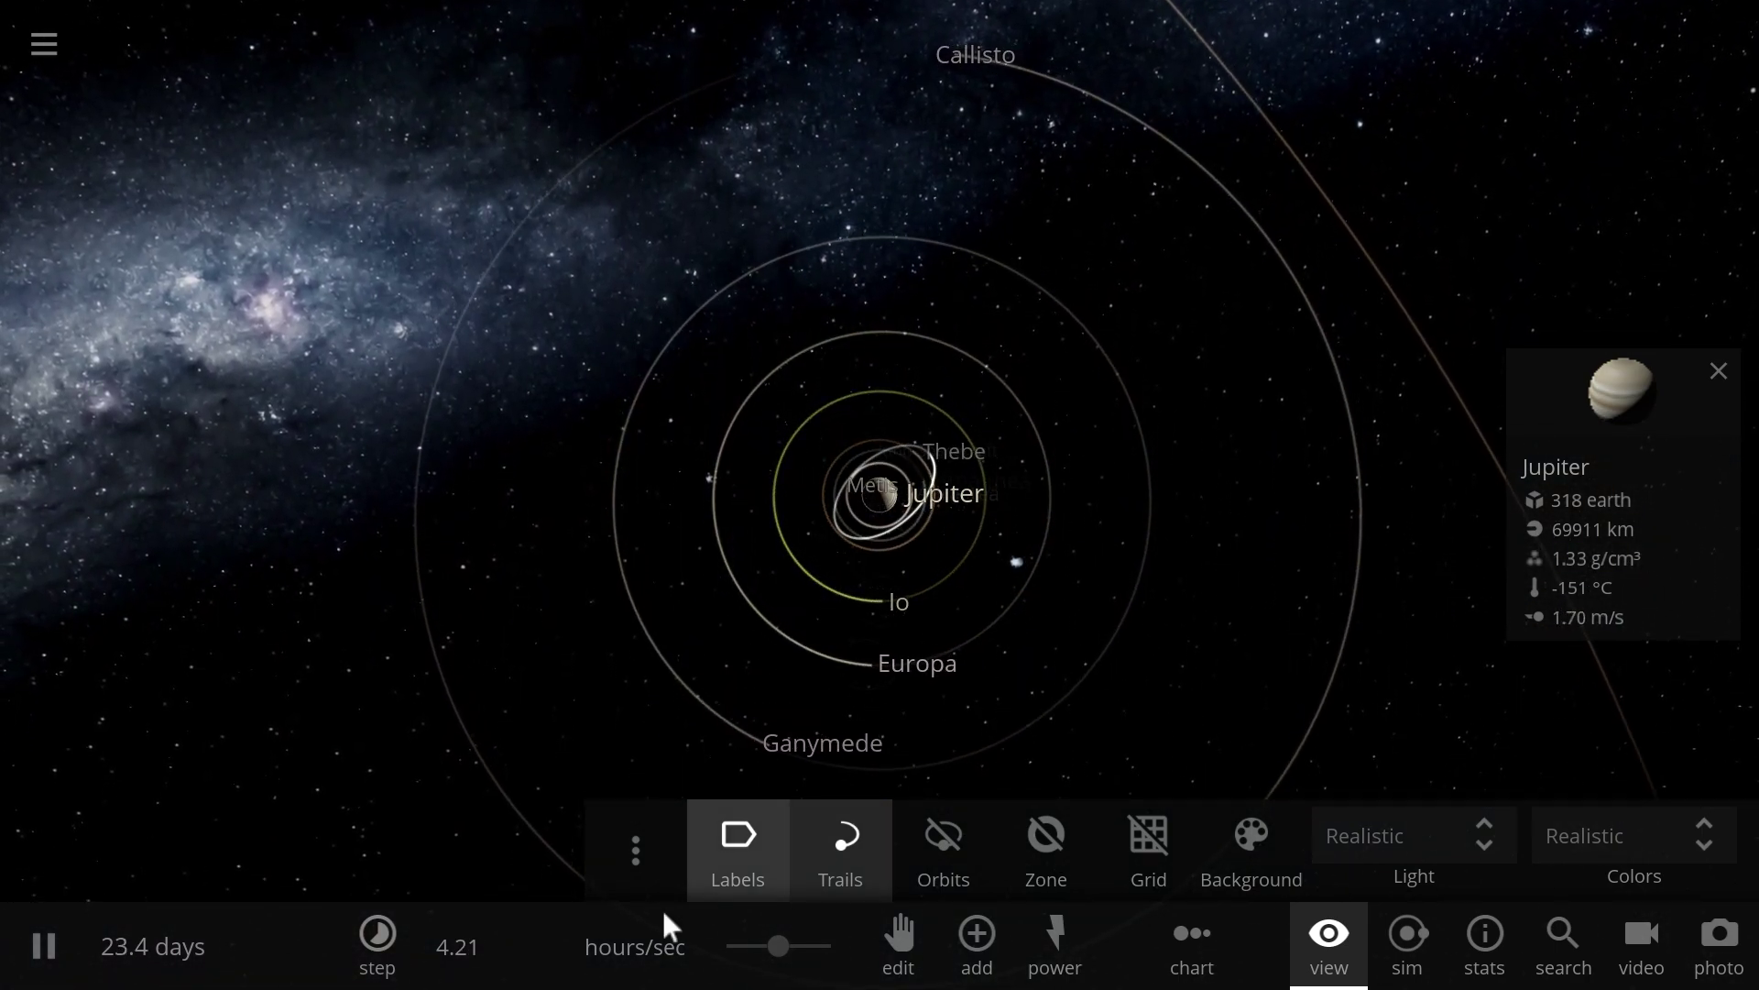
- Speed up the simulation to about 16 hours per second and watch Juno and the inner moons circle Jupiter from several angles
{"action": "left_click_drag", "start_coordinate": [778, 946], "coordinate": [829, 948]}
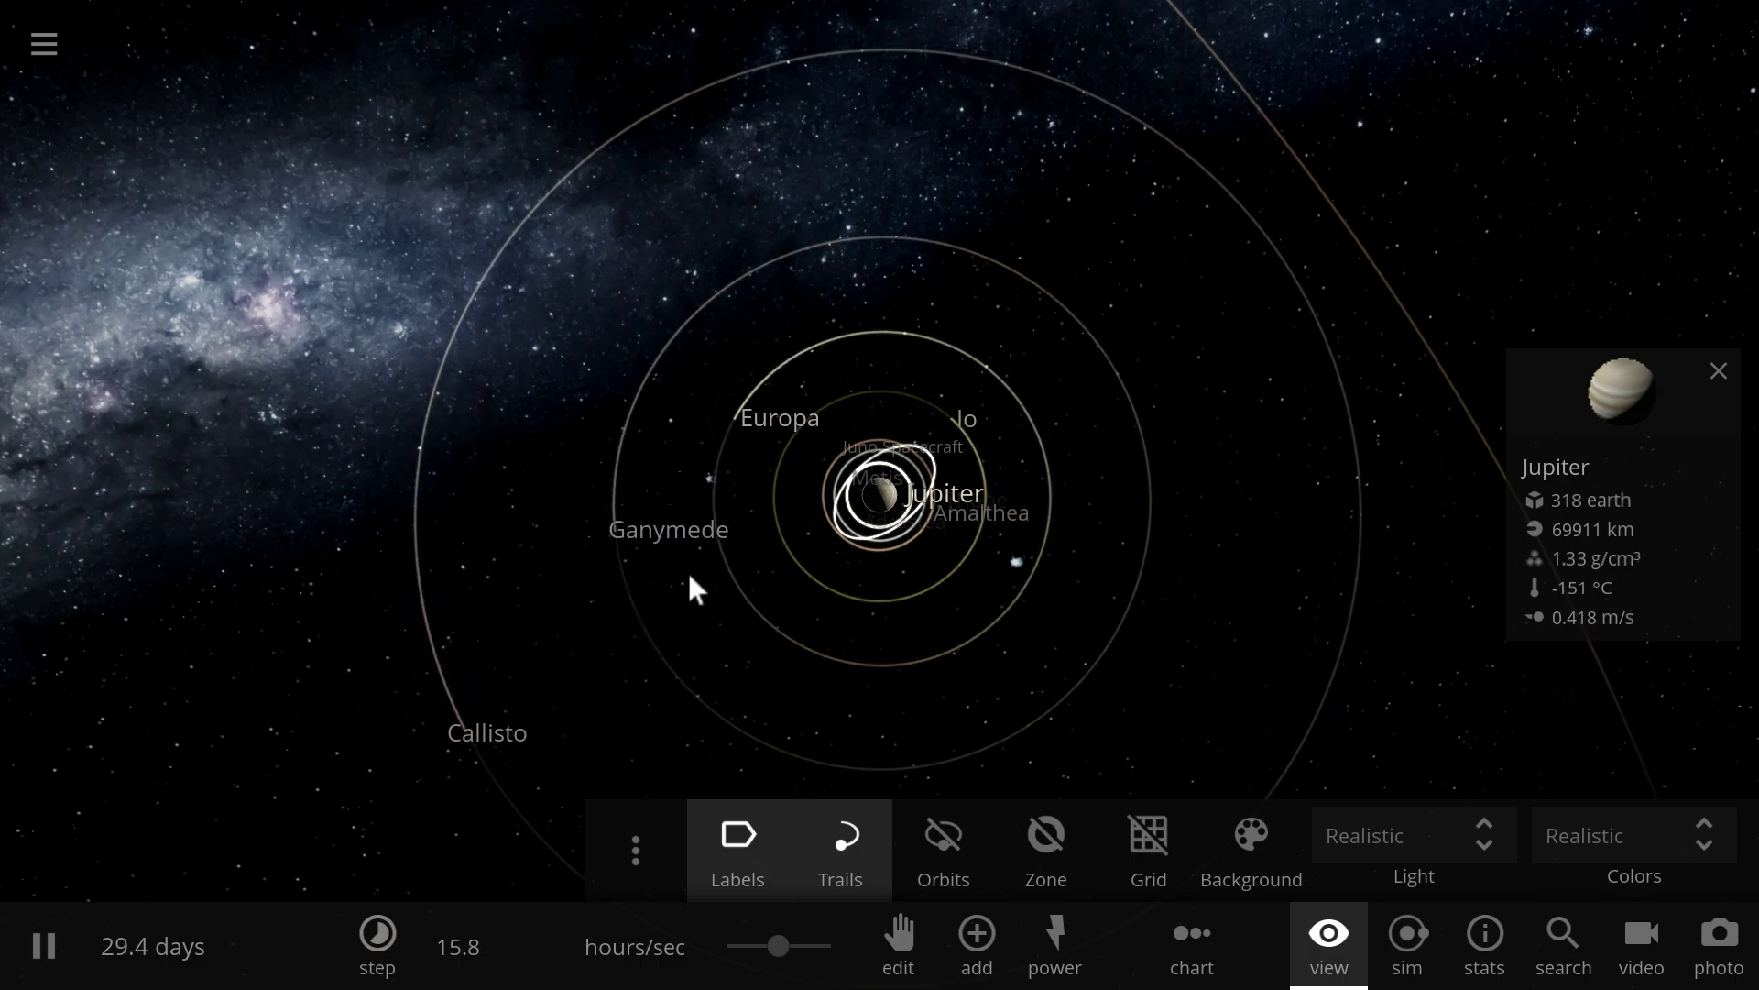
{"action": "left_click_drag", "start_coordinate": [1001, 597], "coordinate": [1048, 498]}
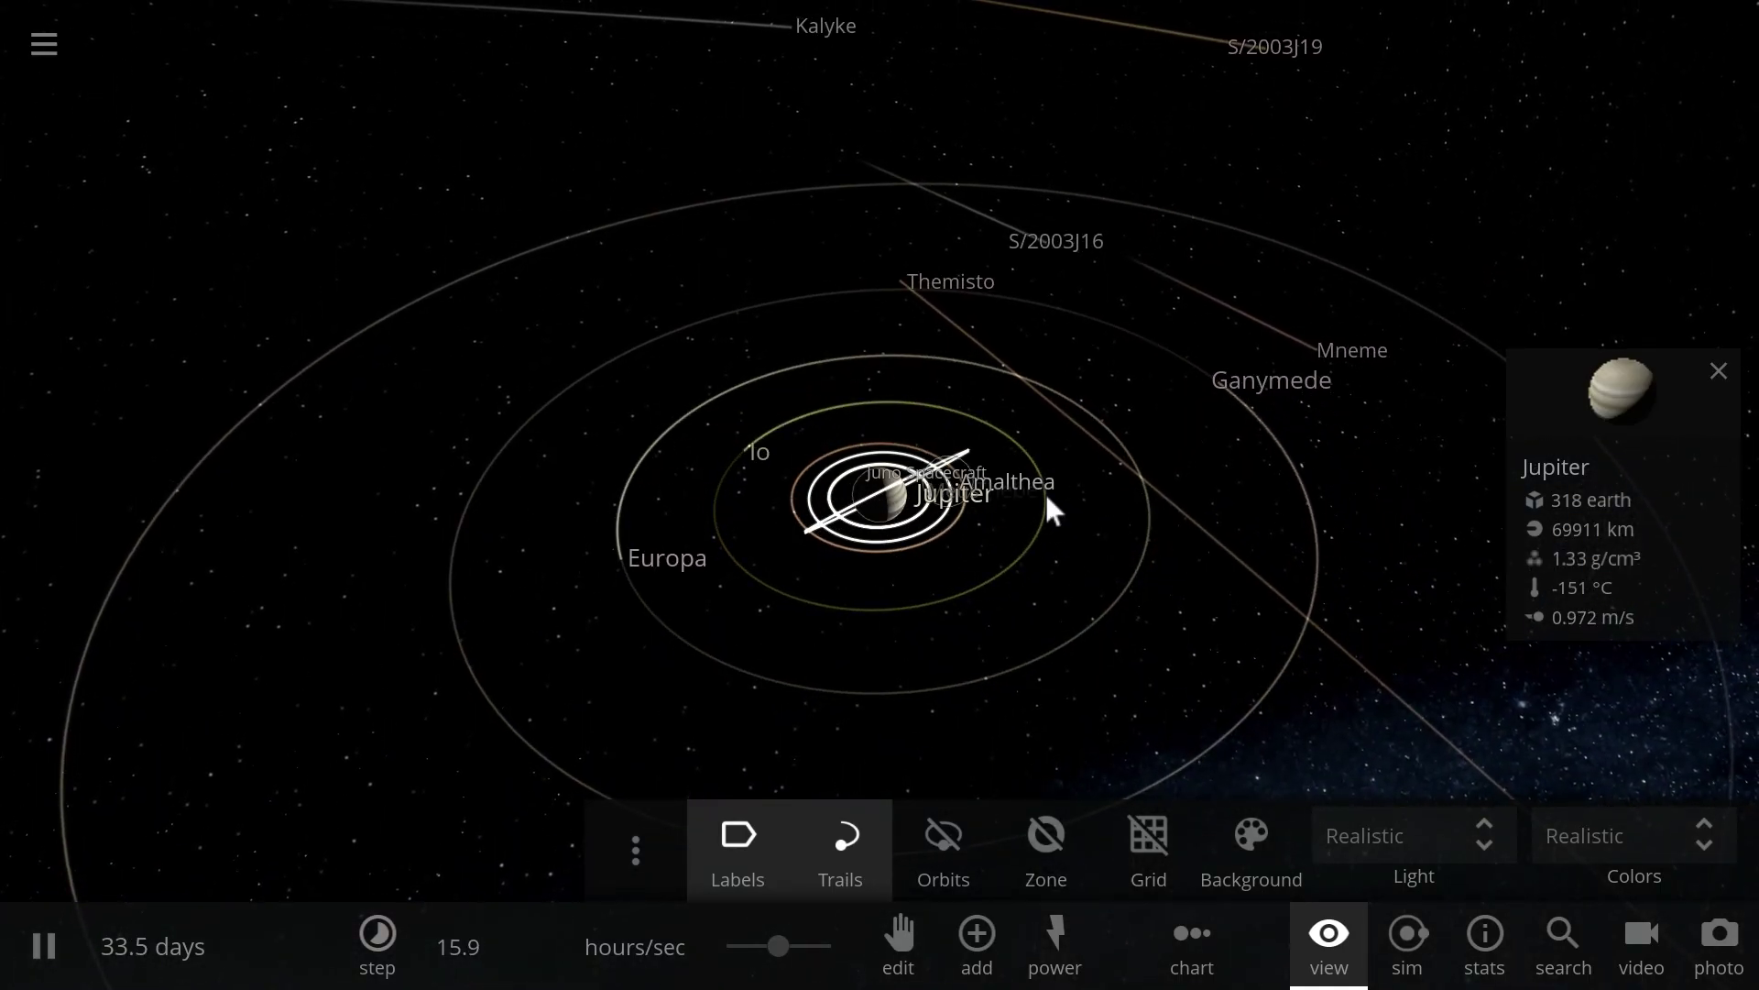
{"action": "scroll", "coordinate": [1047, 493], "scroll_direction": "up", "scroll_amount": 8}
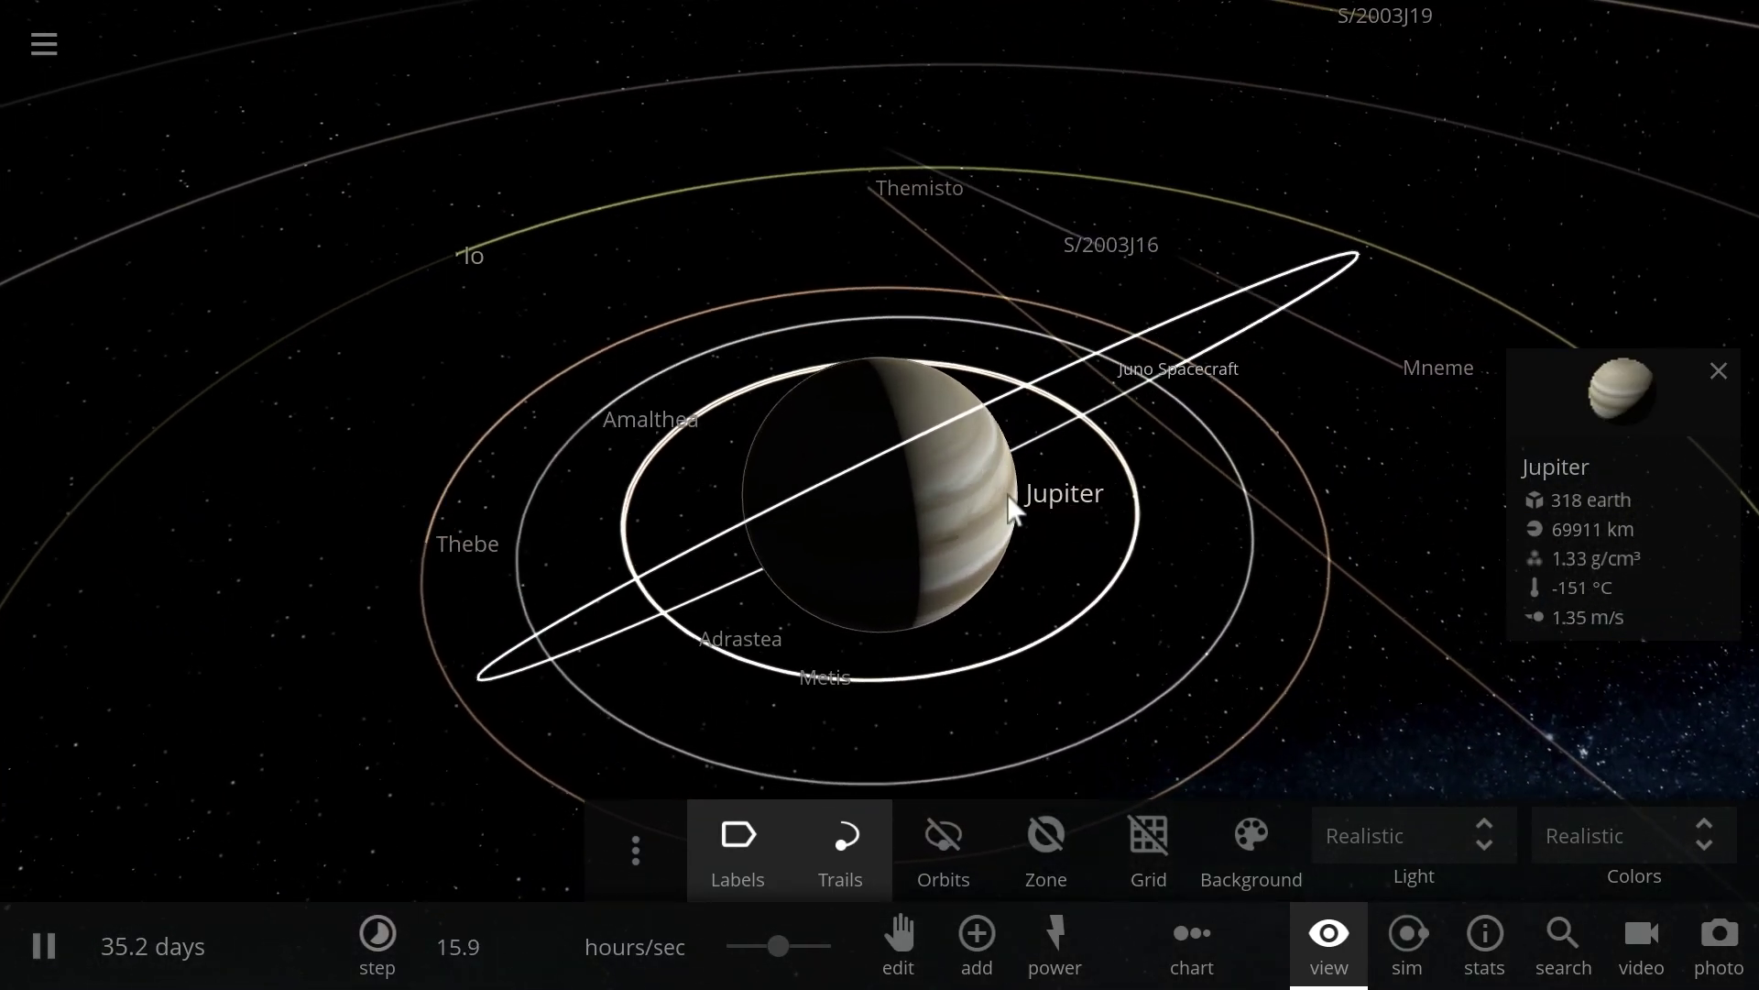
{"action": "left_click_drag", "start_coordinate": [1008, 494], "coordinate": [993, 494]}
{"action": "scroll", "coordinate": [997, 521], "scroll_direction": "down", "scroll_amount": 3}
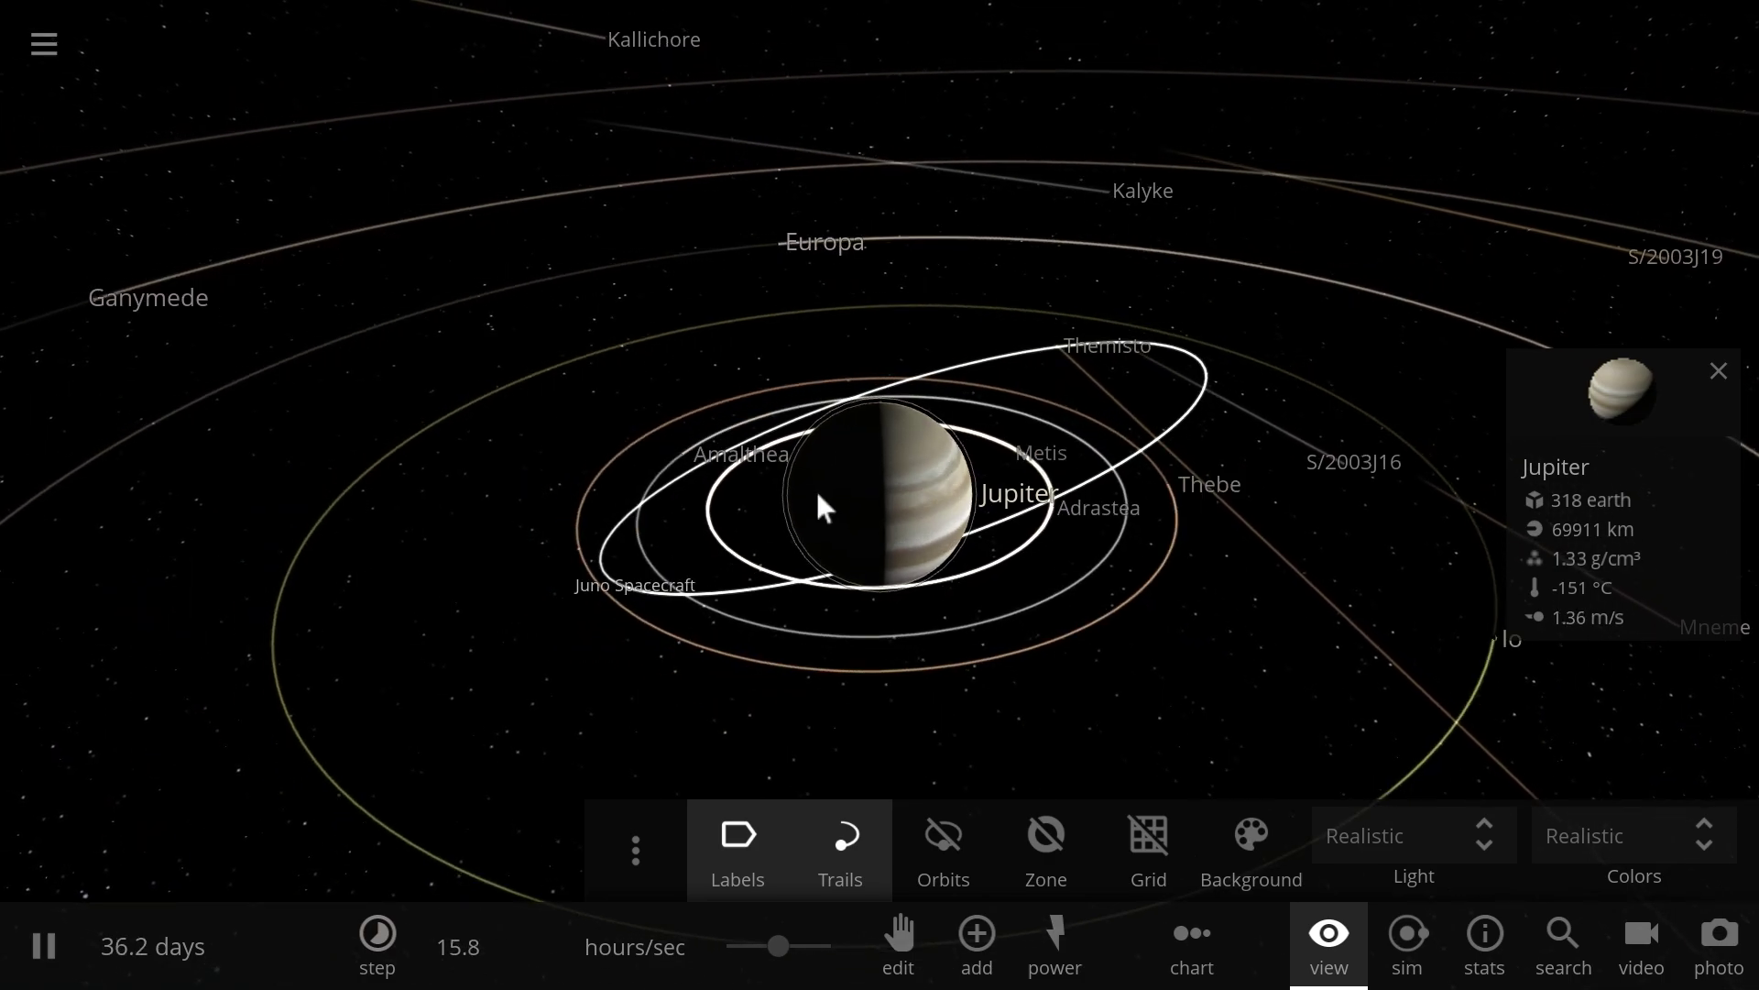
{"action": "scroll", "coordinate": [749, 495], "scroll_direction": "down", "scroll_amount": 6}
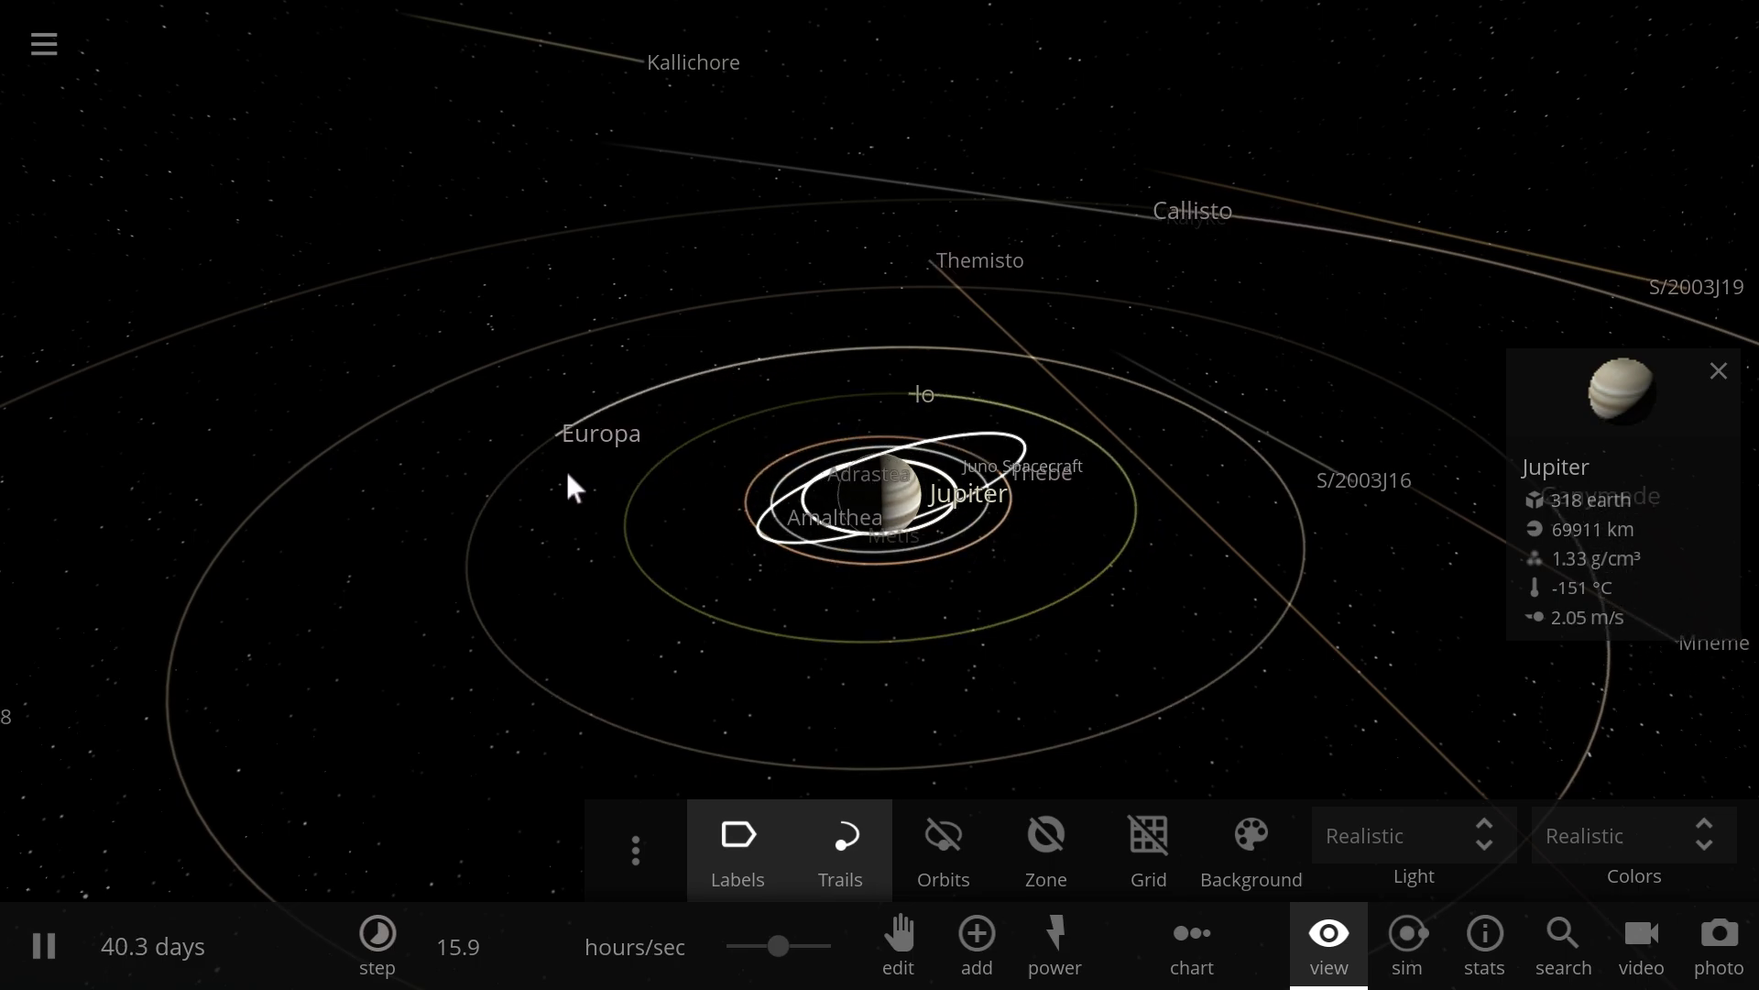
{"action": "key", "text": "space"}
{"action": "key", "text": "space"}
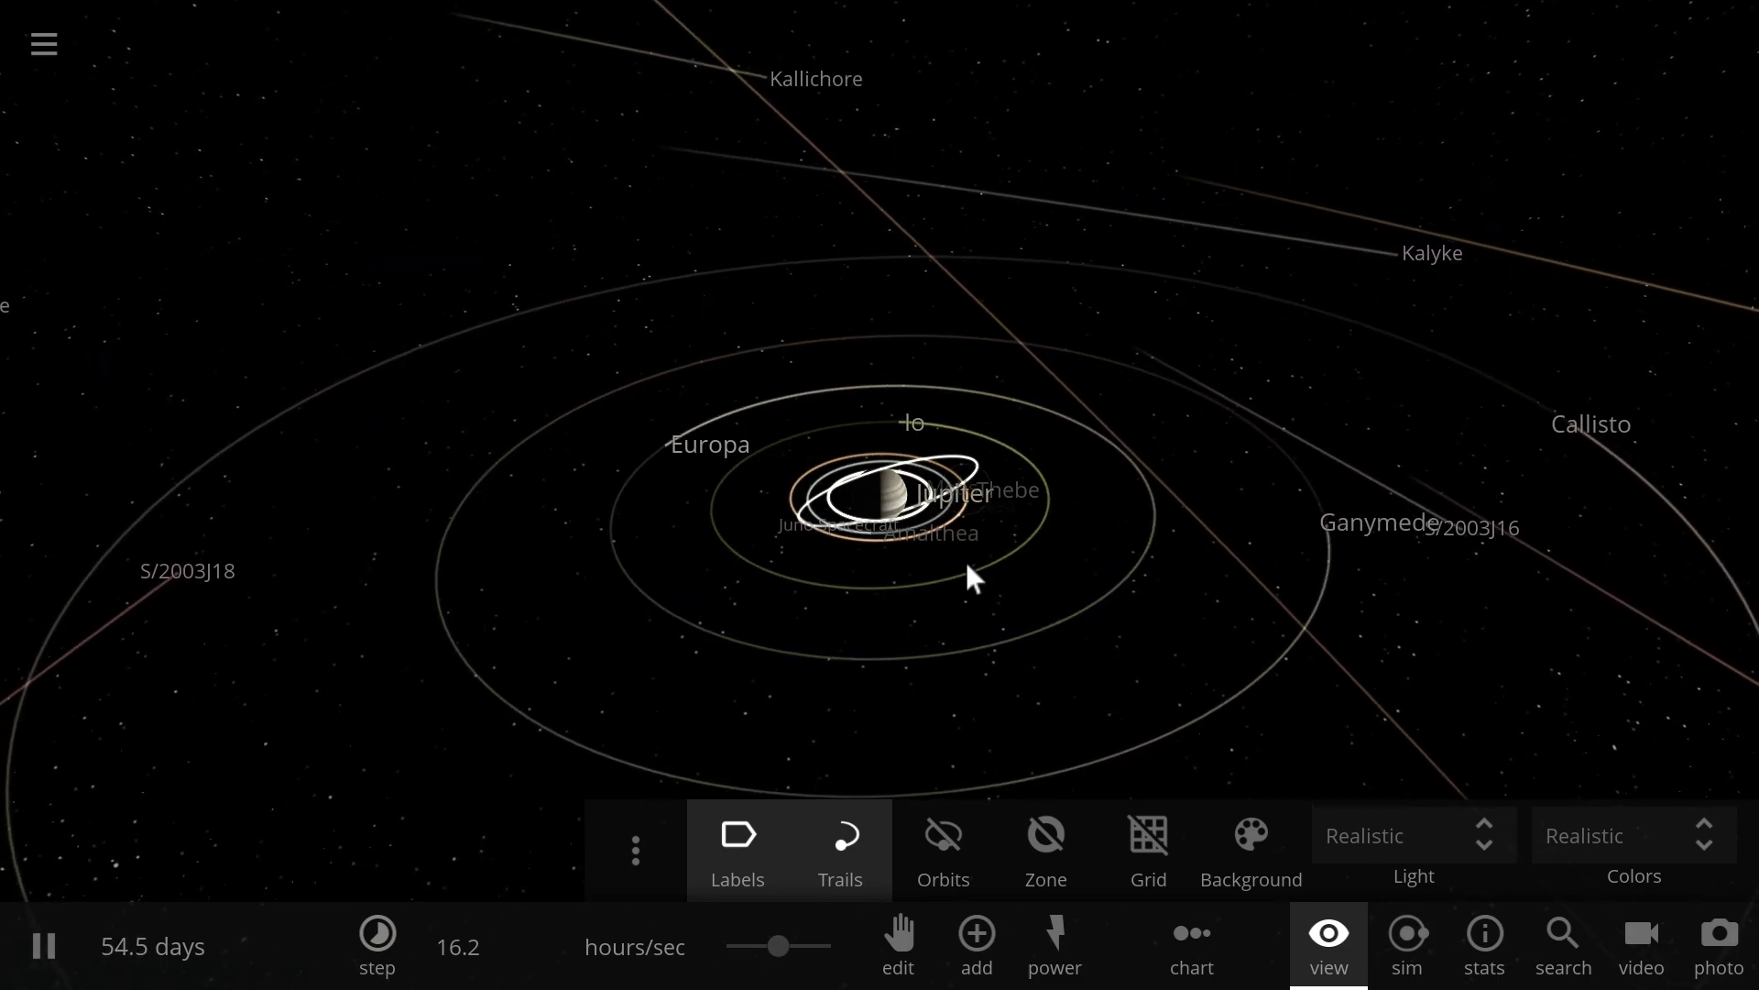
- Inspect the basic properties of the new moon s/2016 J1 and examine its trail among the outer moons
{"action": "scroll", "coordinate": [962, 557], "scroll_direction": "down", "scroll_amount": 8}
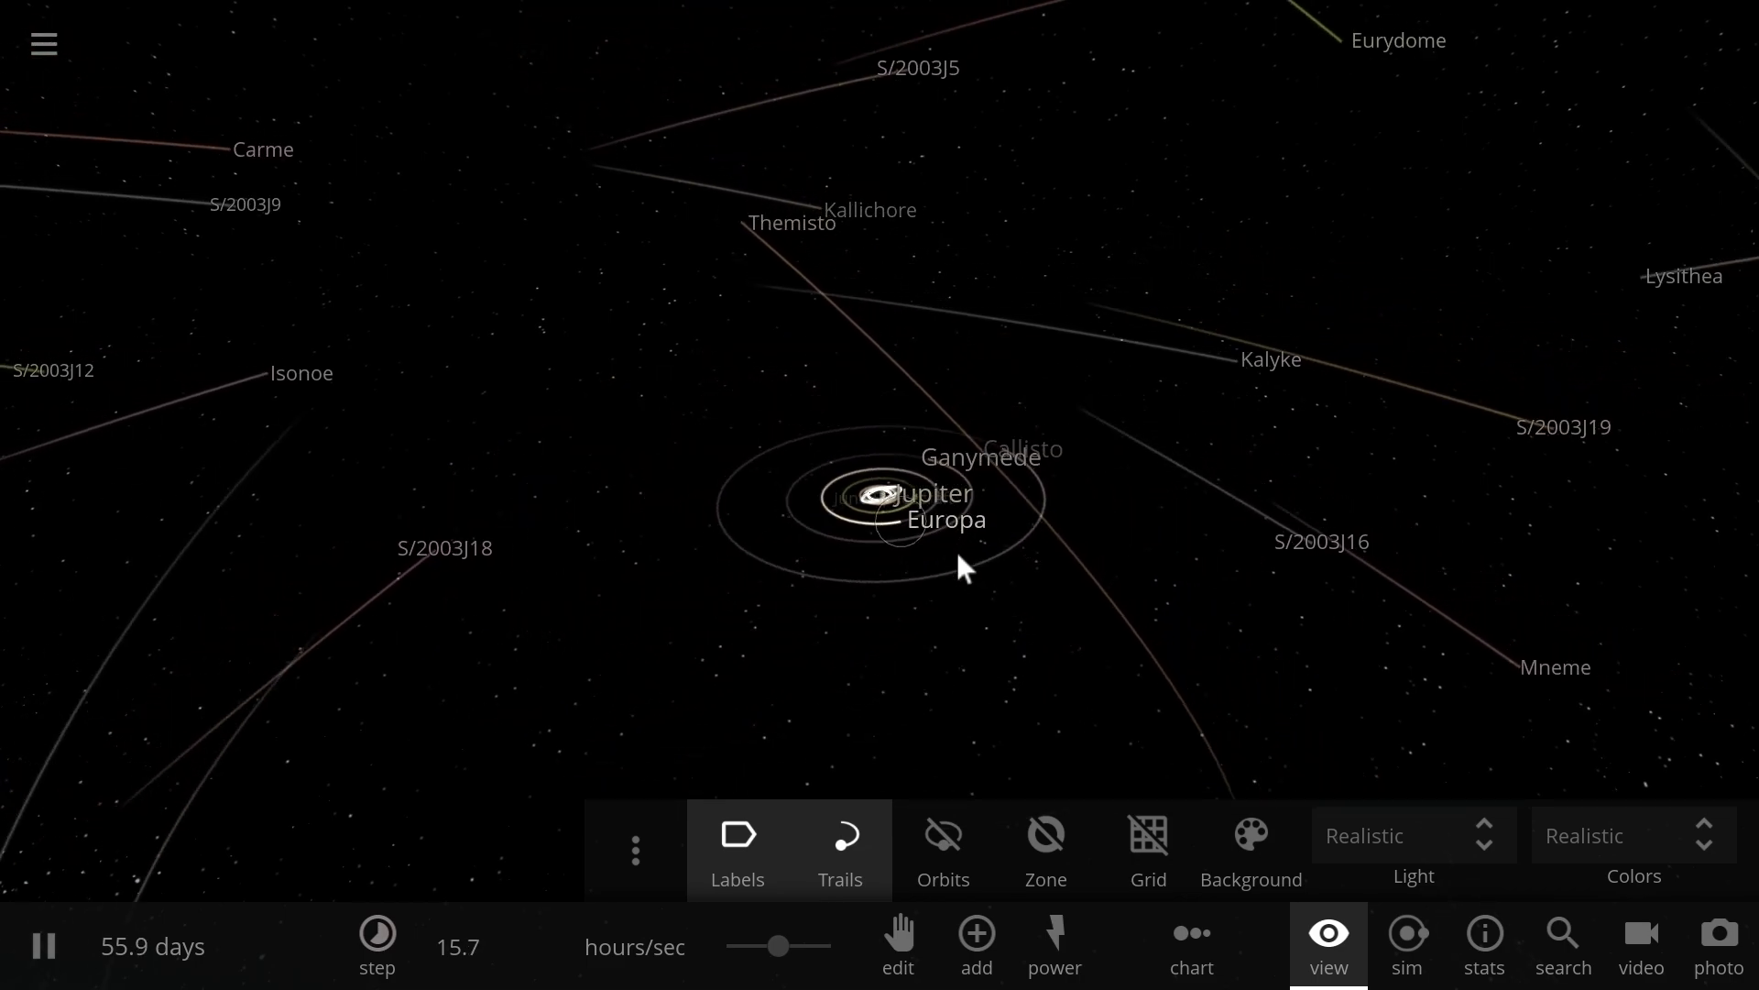
{"action": "scroll", "coordinate": [956, 566], "scroll_direction": "down", "scroll_amount": 6}
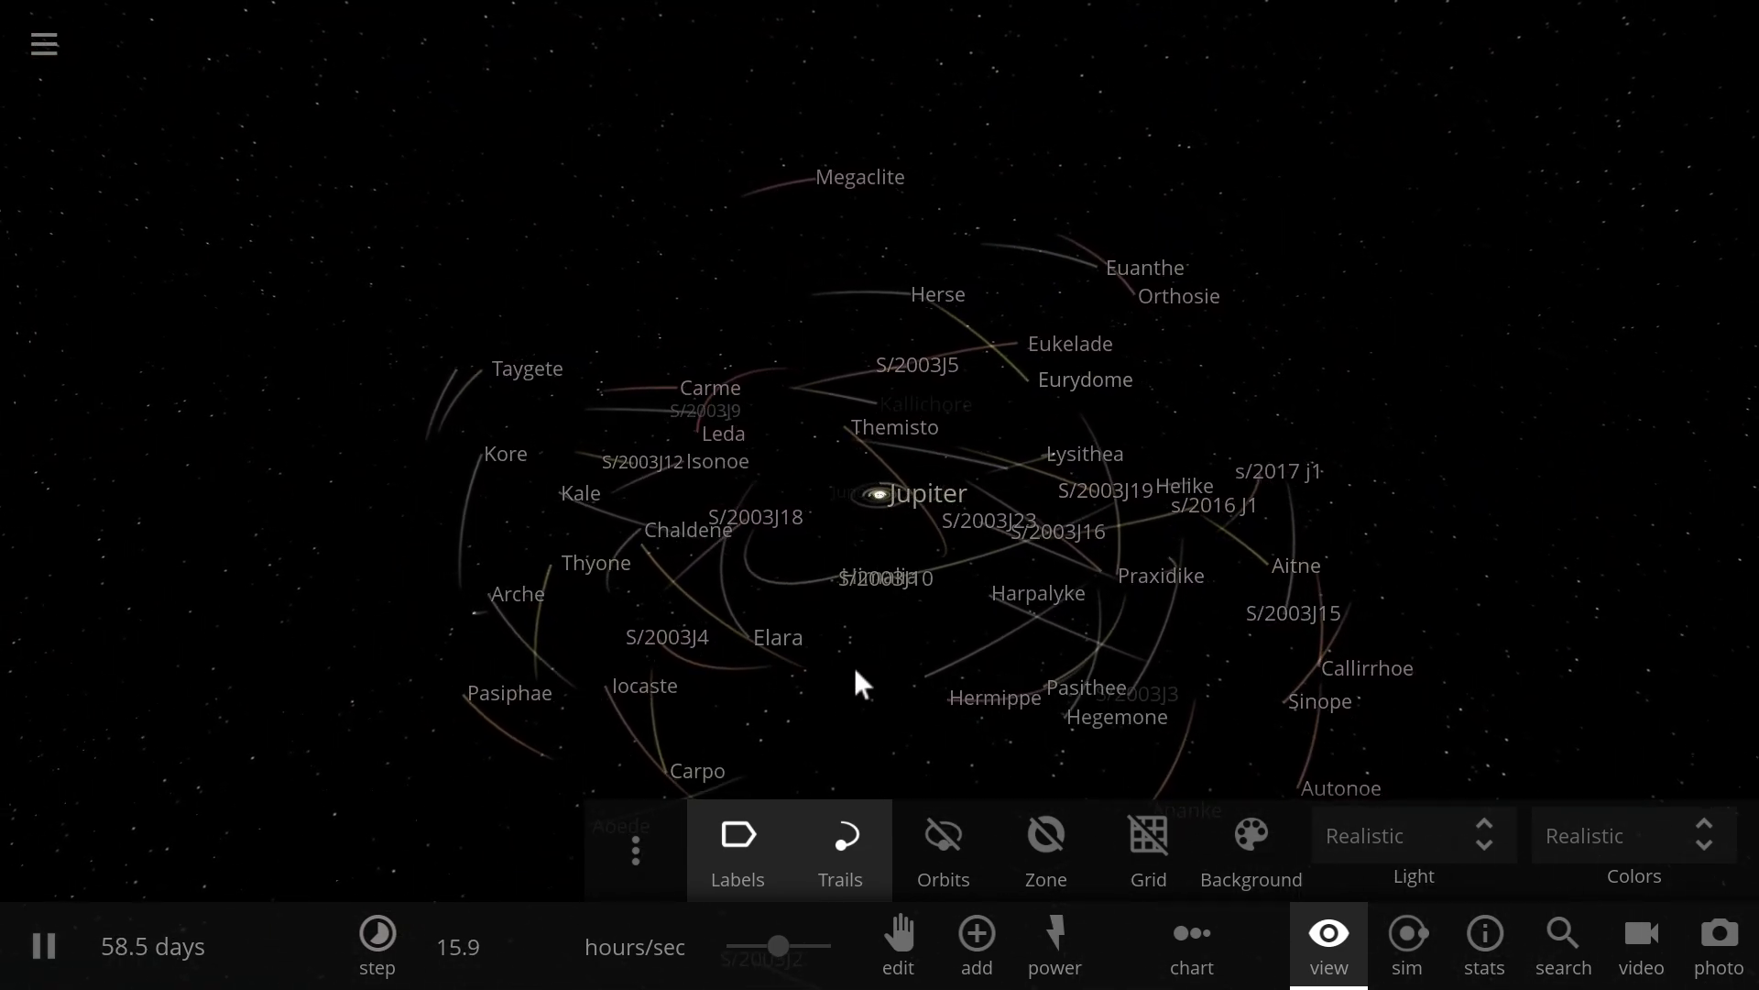
{"action": "left_click_drag", "start_coordinate": [1019, 622], "coordinate": [1120, 533]}
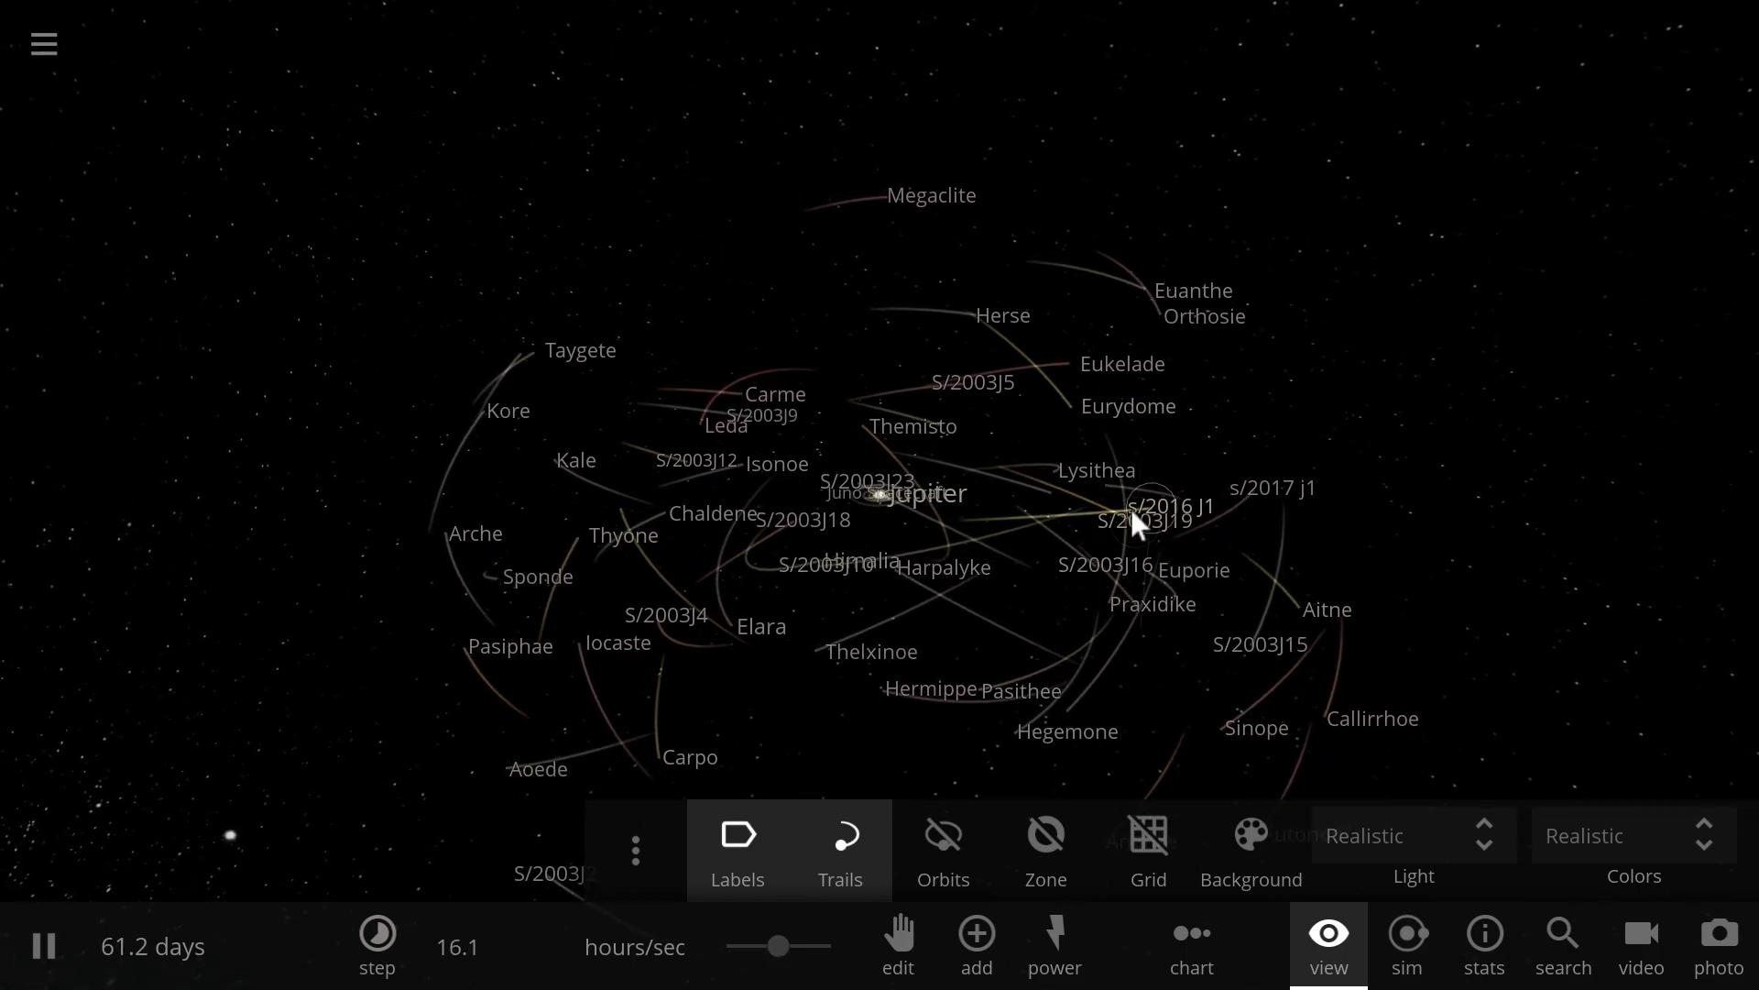
{"action": "left_click", "coordinate": [1130, 508]}
{"action": "left_click", "coordinate": [1560, 413]}
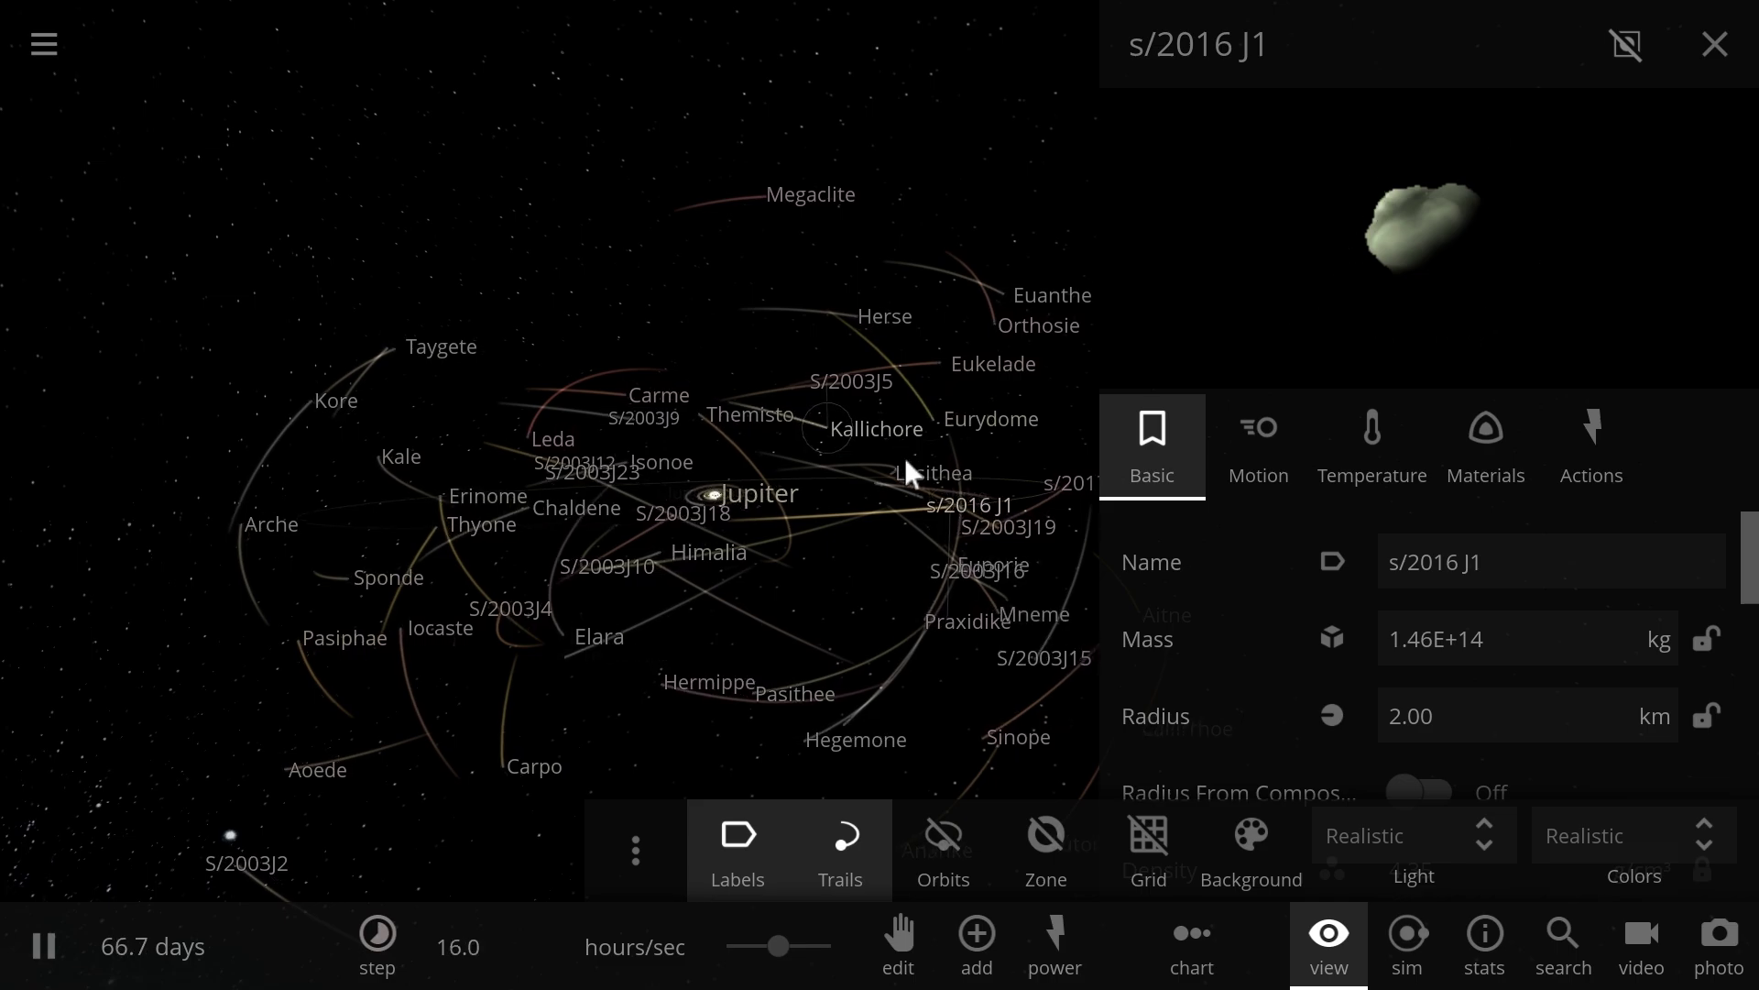
{"action": "left_click_drag", "start_coordinate": [922, 511], "coordinate": [693, 557]}
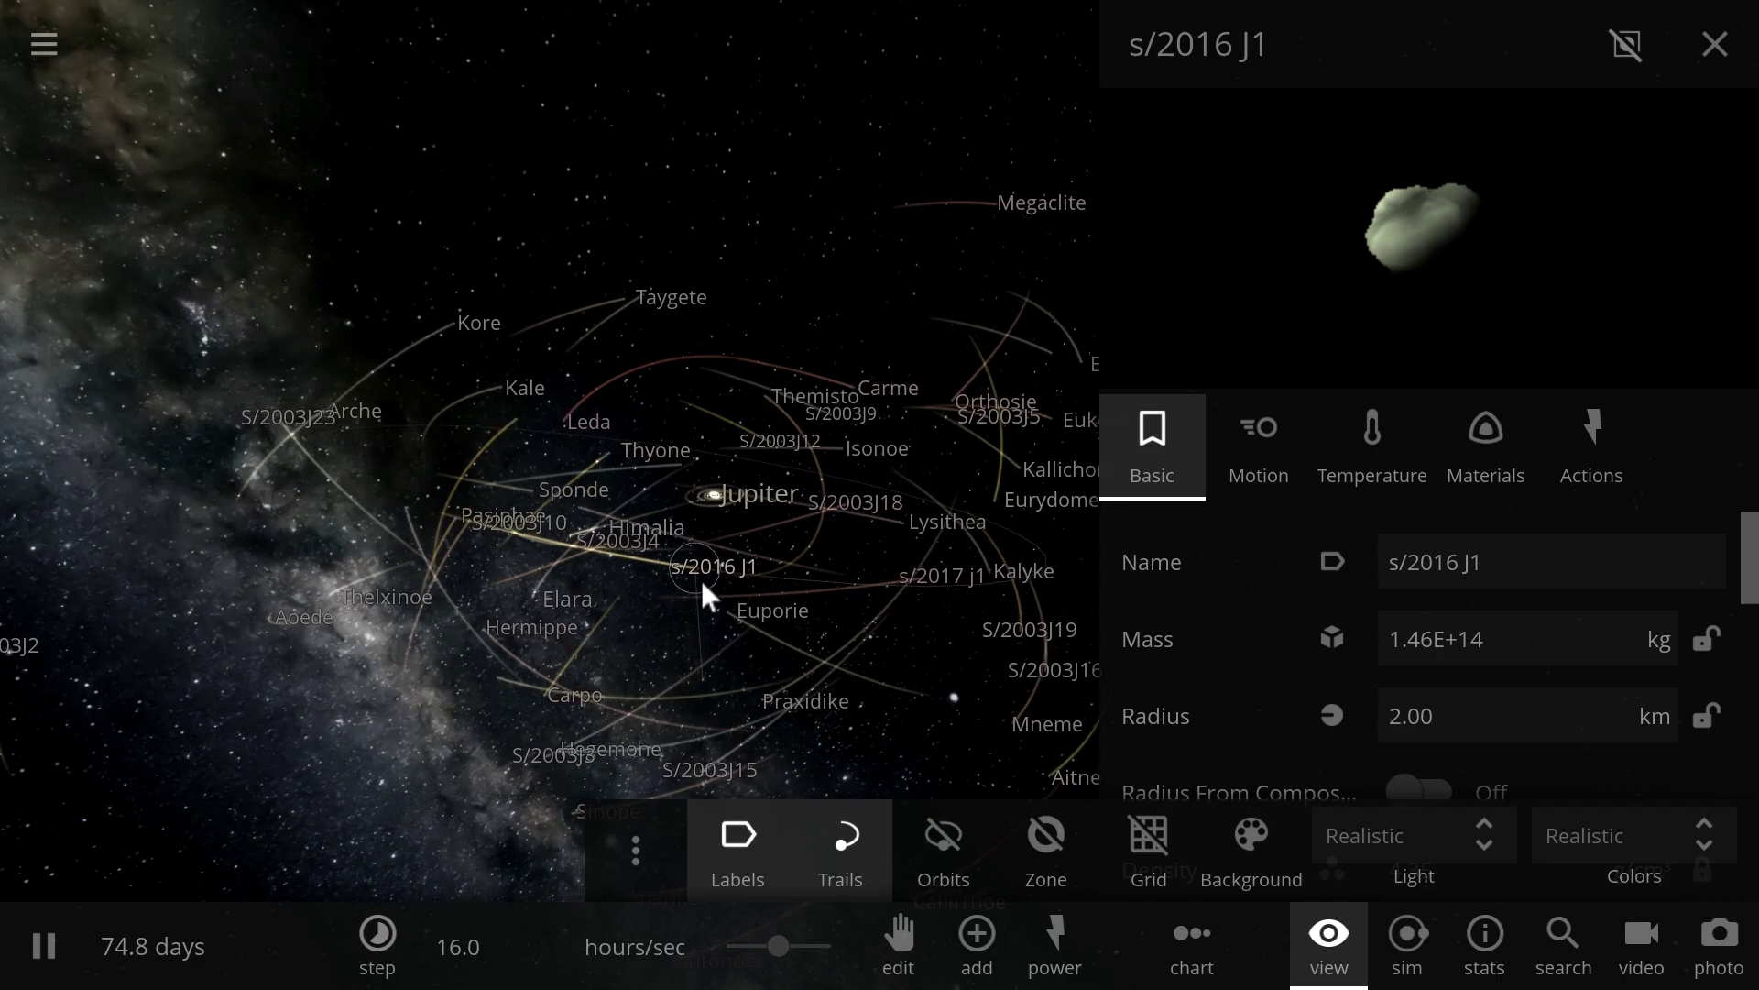
- Focus the view on s/2016 J1 up close and hide the display options
{"action": "left_click", "coordinate": [704, 581]}
{"action": "left_click", "coordinate": [868, 506]}
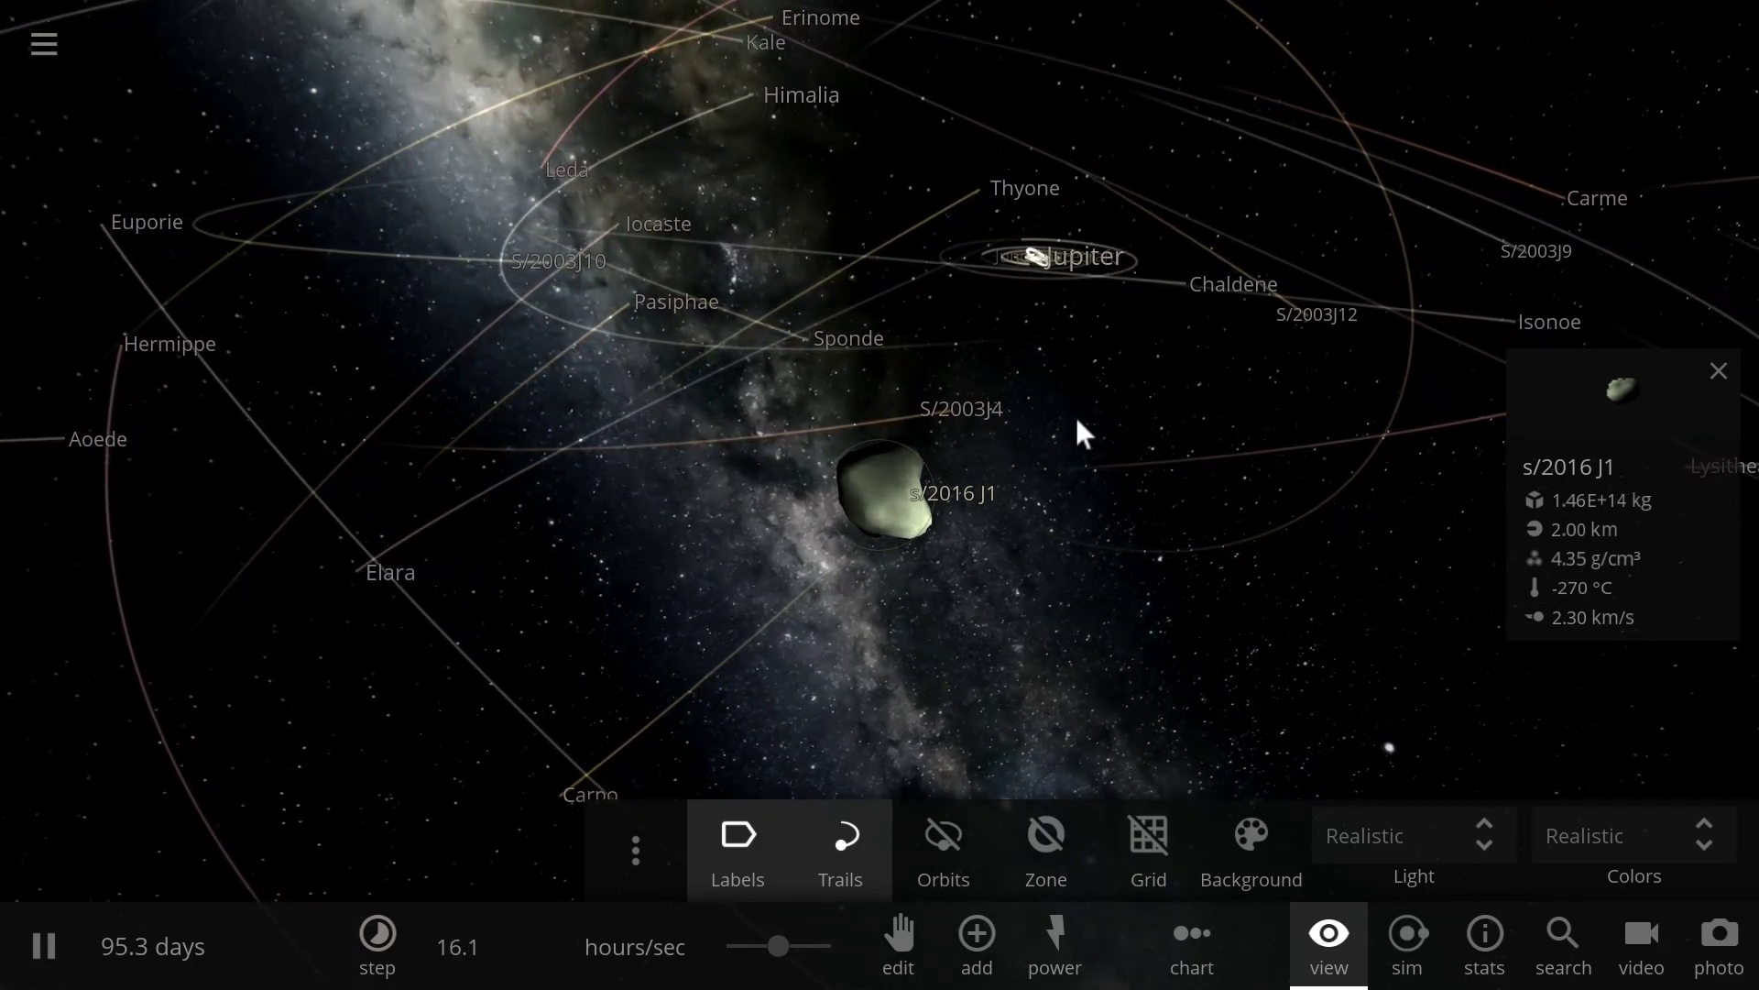
{"action": "left_click", "coordinate": [1331, 953]}
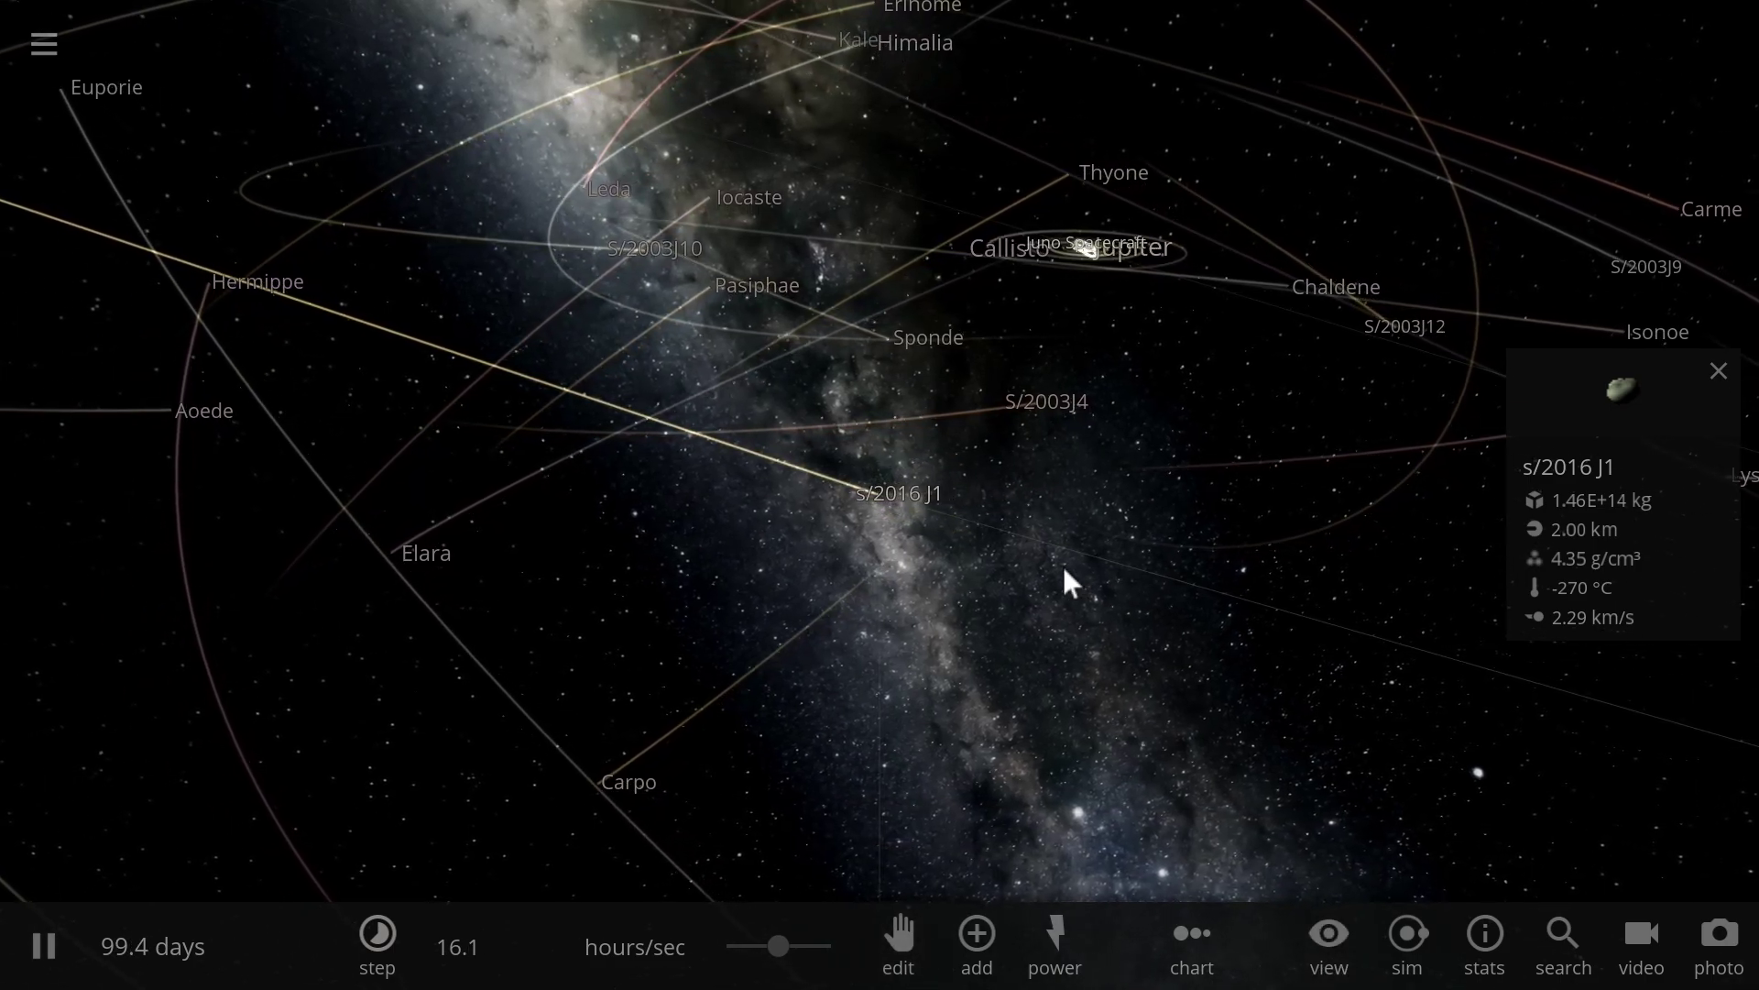
- Speed up the simulation to about 6 days per second and watch the trails of all the outer moons
{"action": "scroll", "coordinate": [1061, 565], "scroll_direction": "down", "scroll_amount": 5}
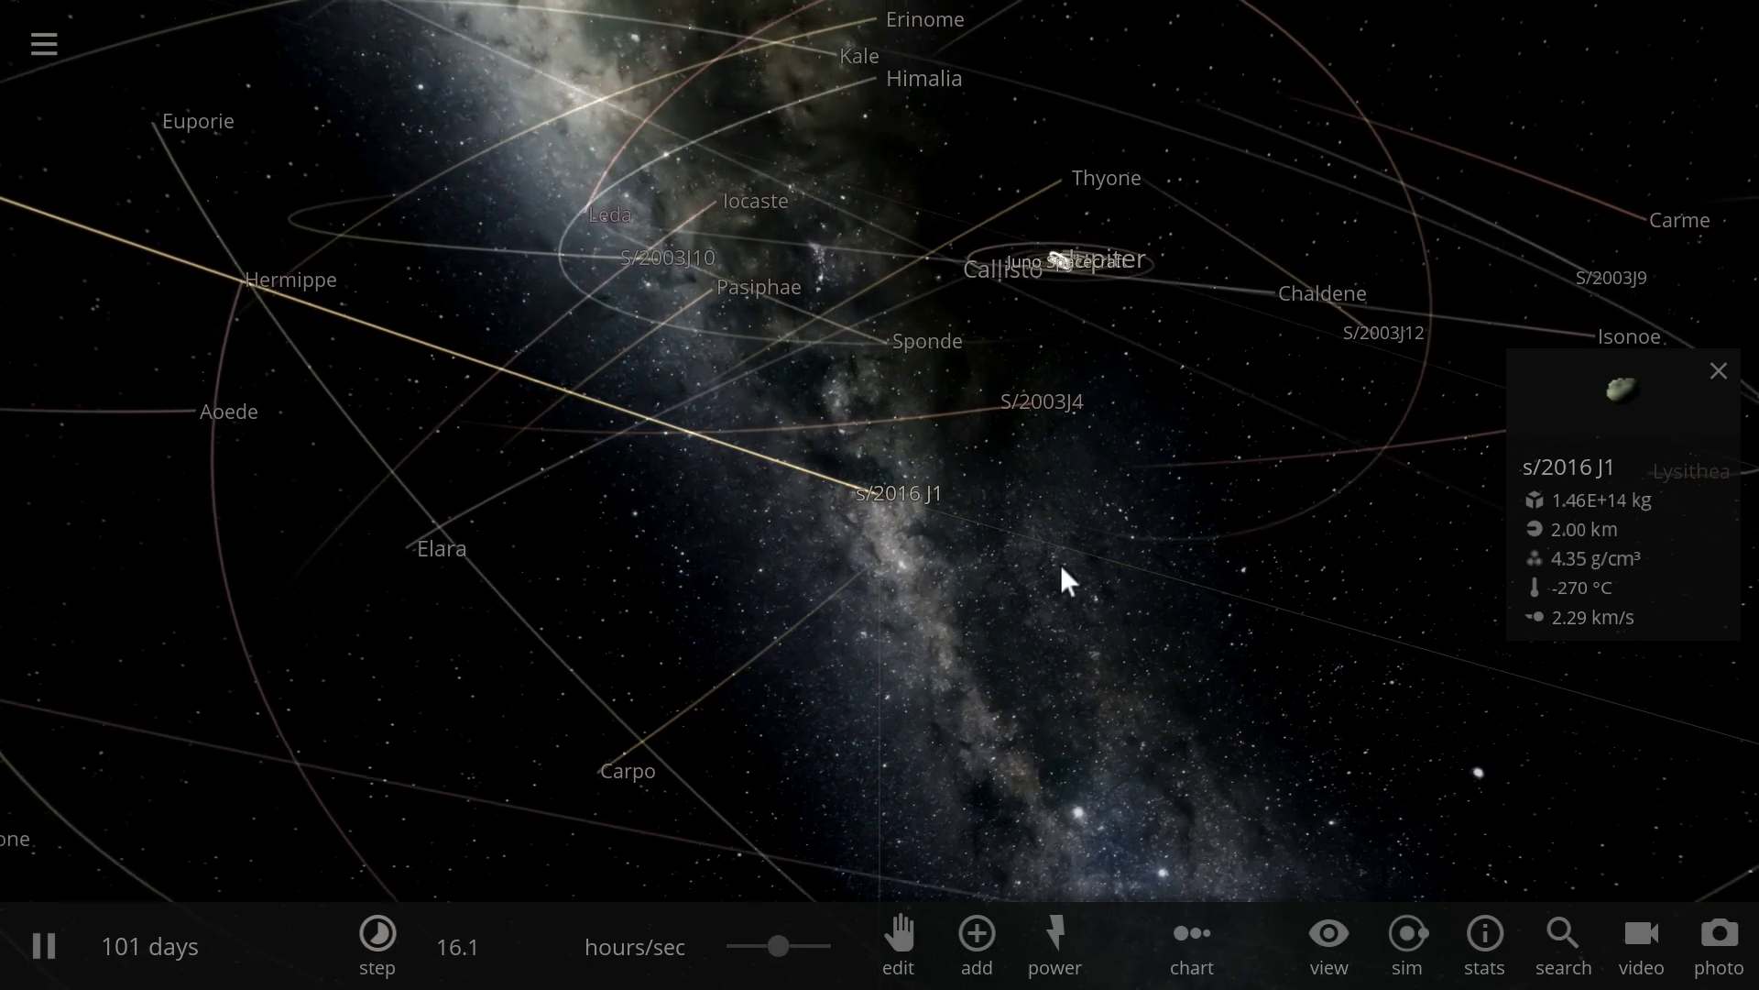
{"action": "scroll", "coordinate": [1062, 566], "scroll_direction": "down", "scroll_amount": 3}
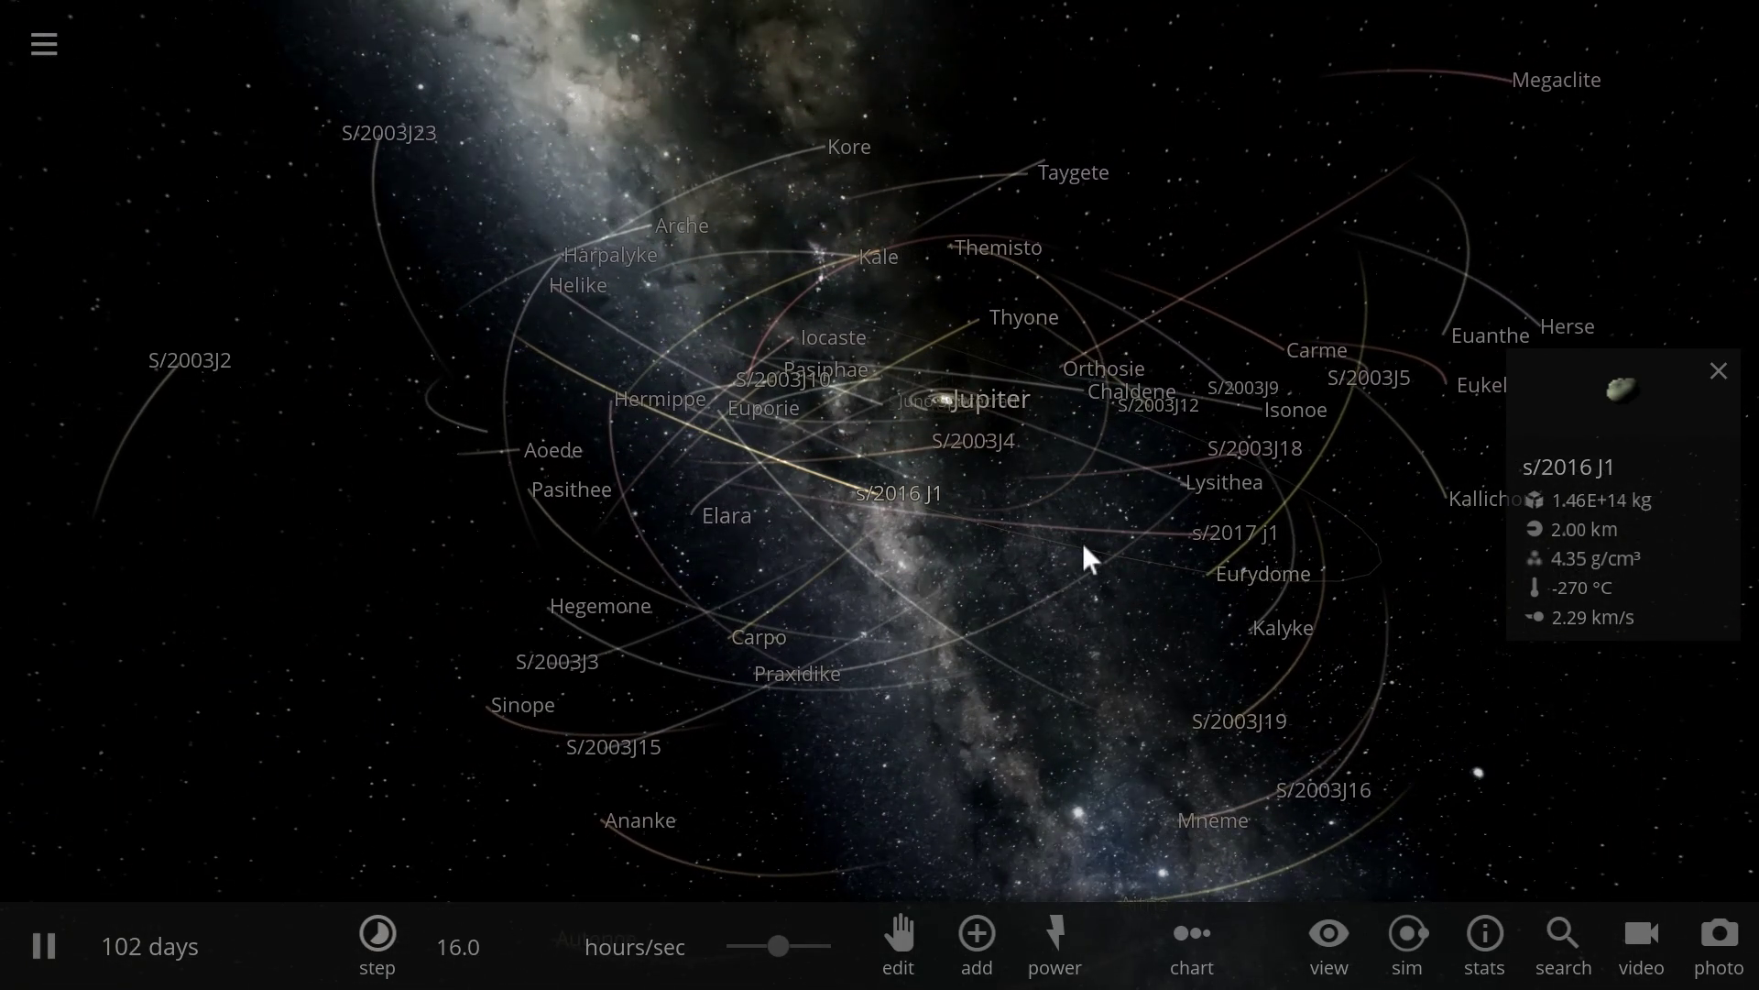
{"action": "right_click_drag", "start_coordinate": [1081, 543], "coordinate": [1085, 560]}
{"action": "scroll", "coordinate": [1085, 560], "scroll_direction": "down", "scroll_amount": 2}
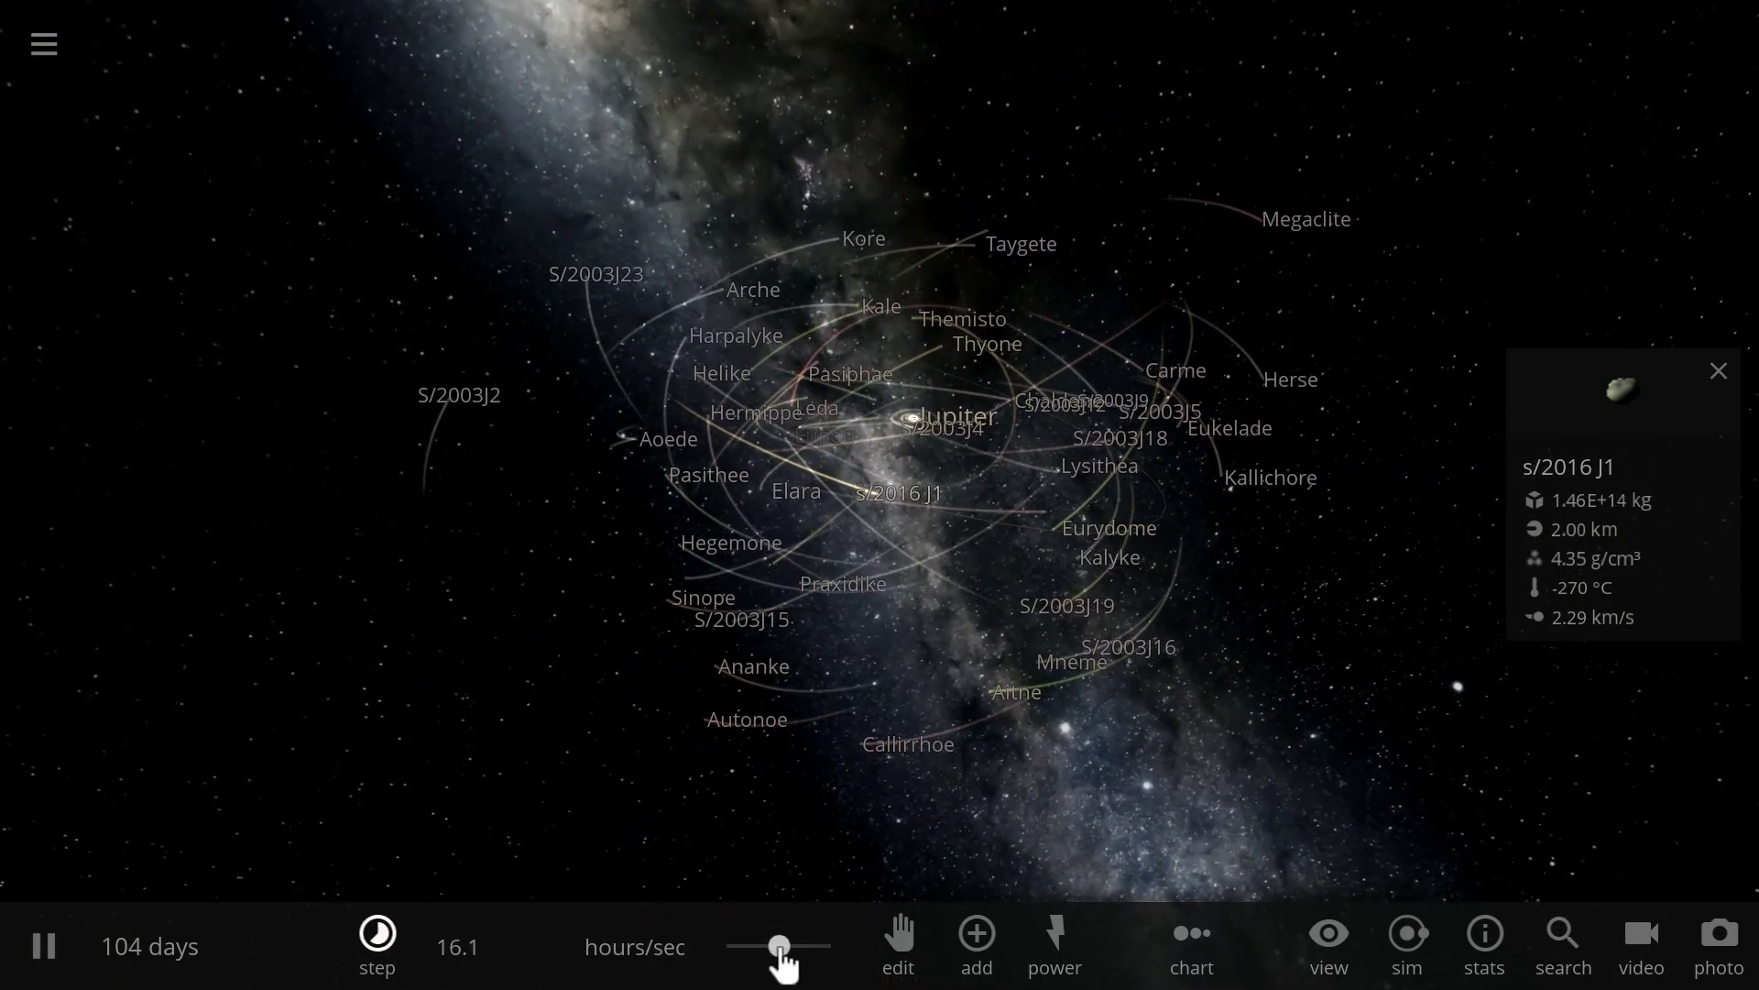
{"action": "left_click_drag", "start_coordinate": [781, 949], "coordinate": [806, 949]}
{"action": "scroll", "coordinate": [688, 420], "scroll_direction": "up", "scroll_amount": 3}
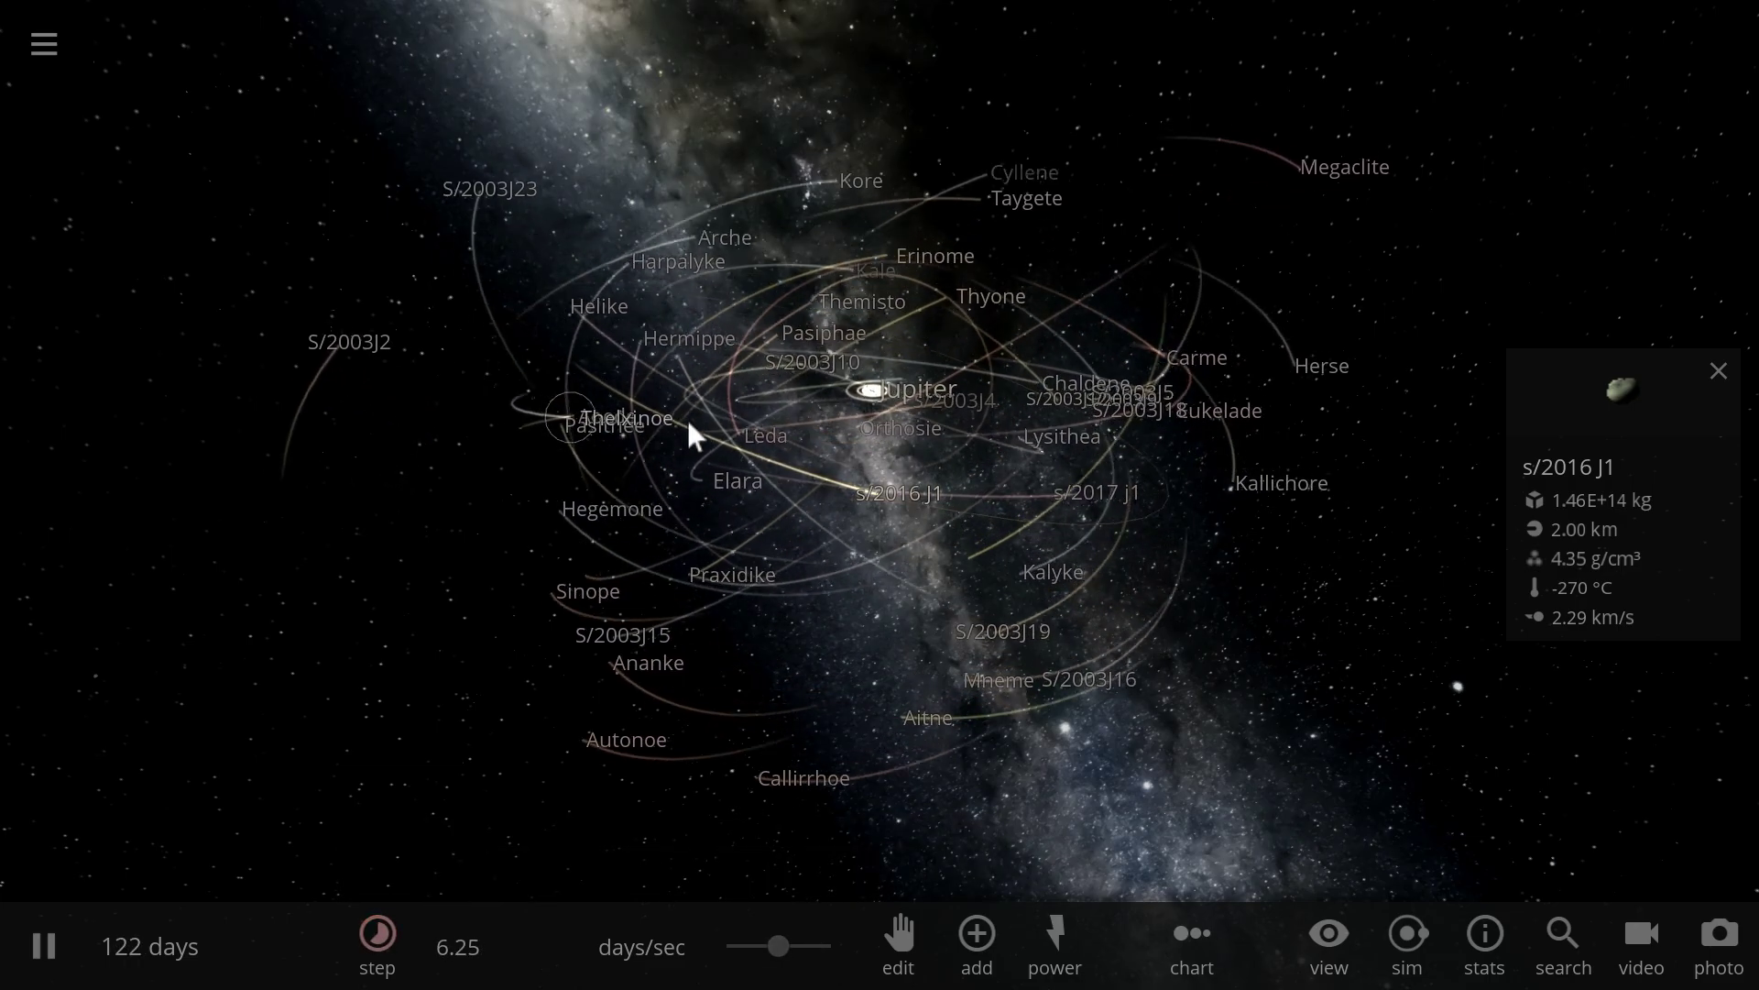
{"action": "right_click_drag", "start_coordinate": [876, 456], "coordinate": [807, 402]}
{"action": "scroll", "coordinate": [843, 451], "scroll_direction": "up", "scroll_amount": 3}
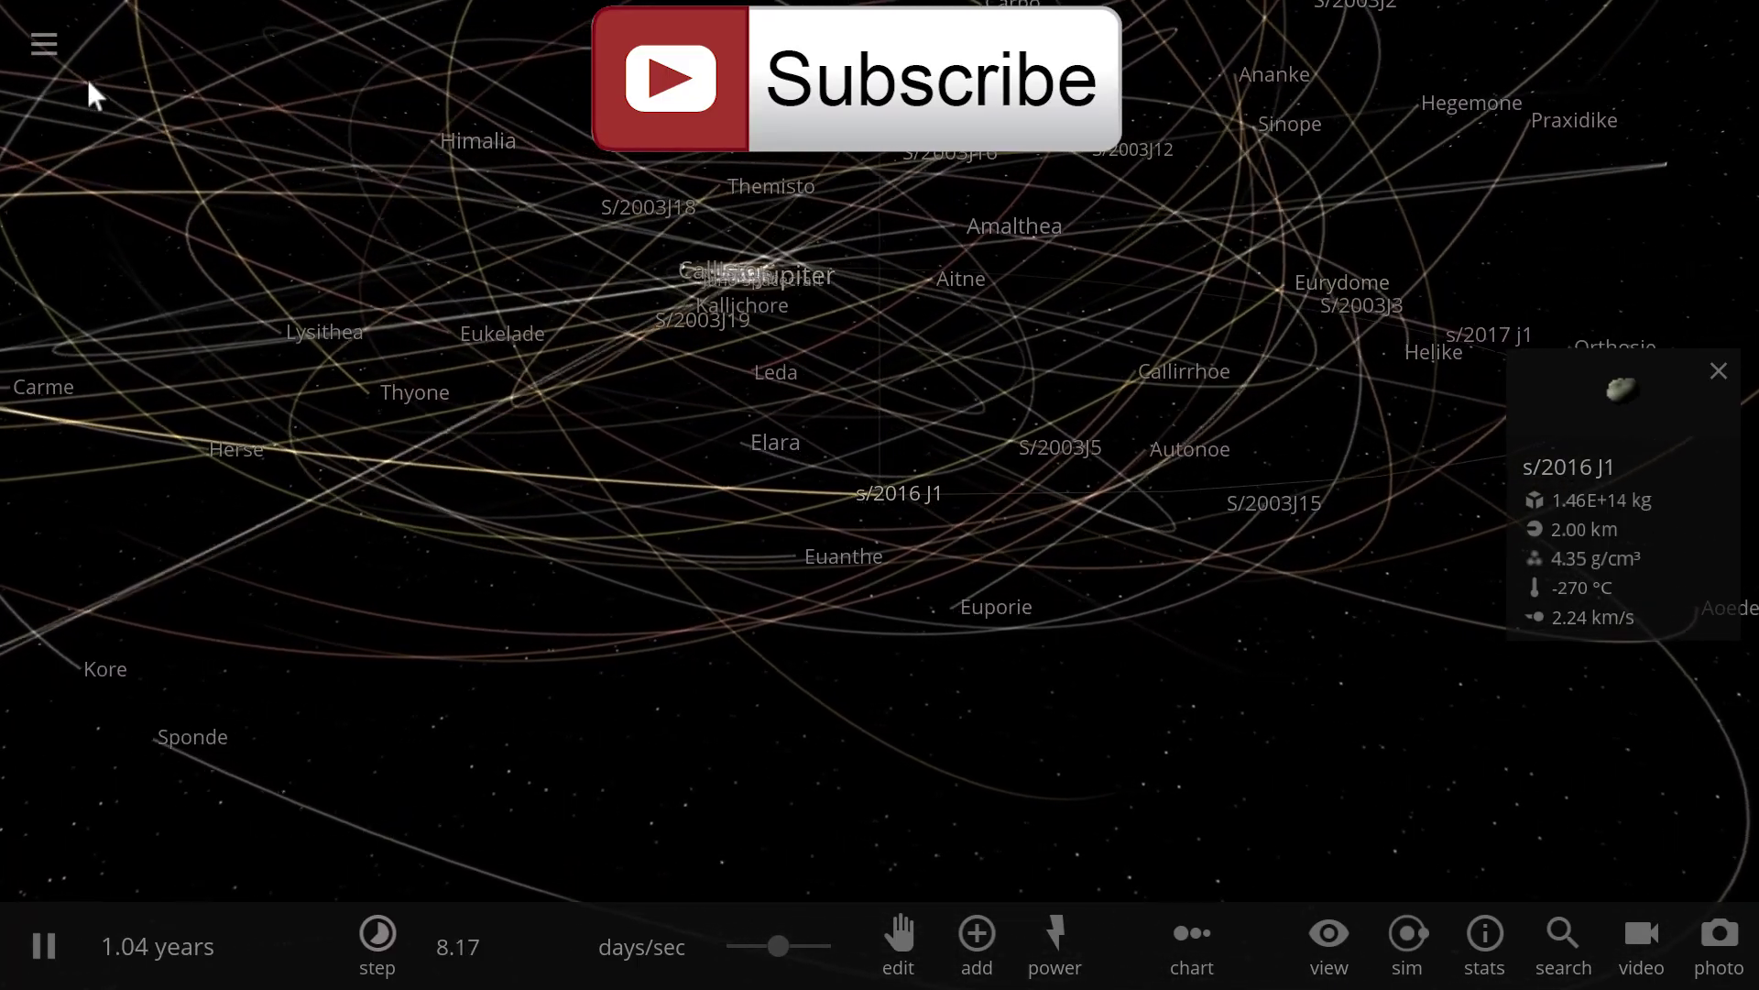
- Load a fresh simulation of Jupiter and its moons and run it at about 25 minutes per second
{"action": "left_click", "coordinate": [53, 64]}
{"action": "scroll", "coordinate": [271, 374], "scroll_direction": "up", "scroll_amount": 2}
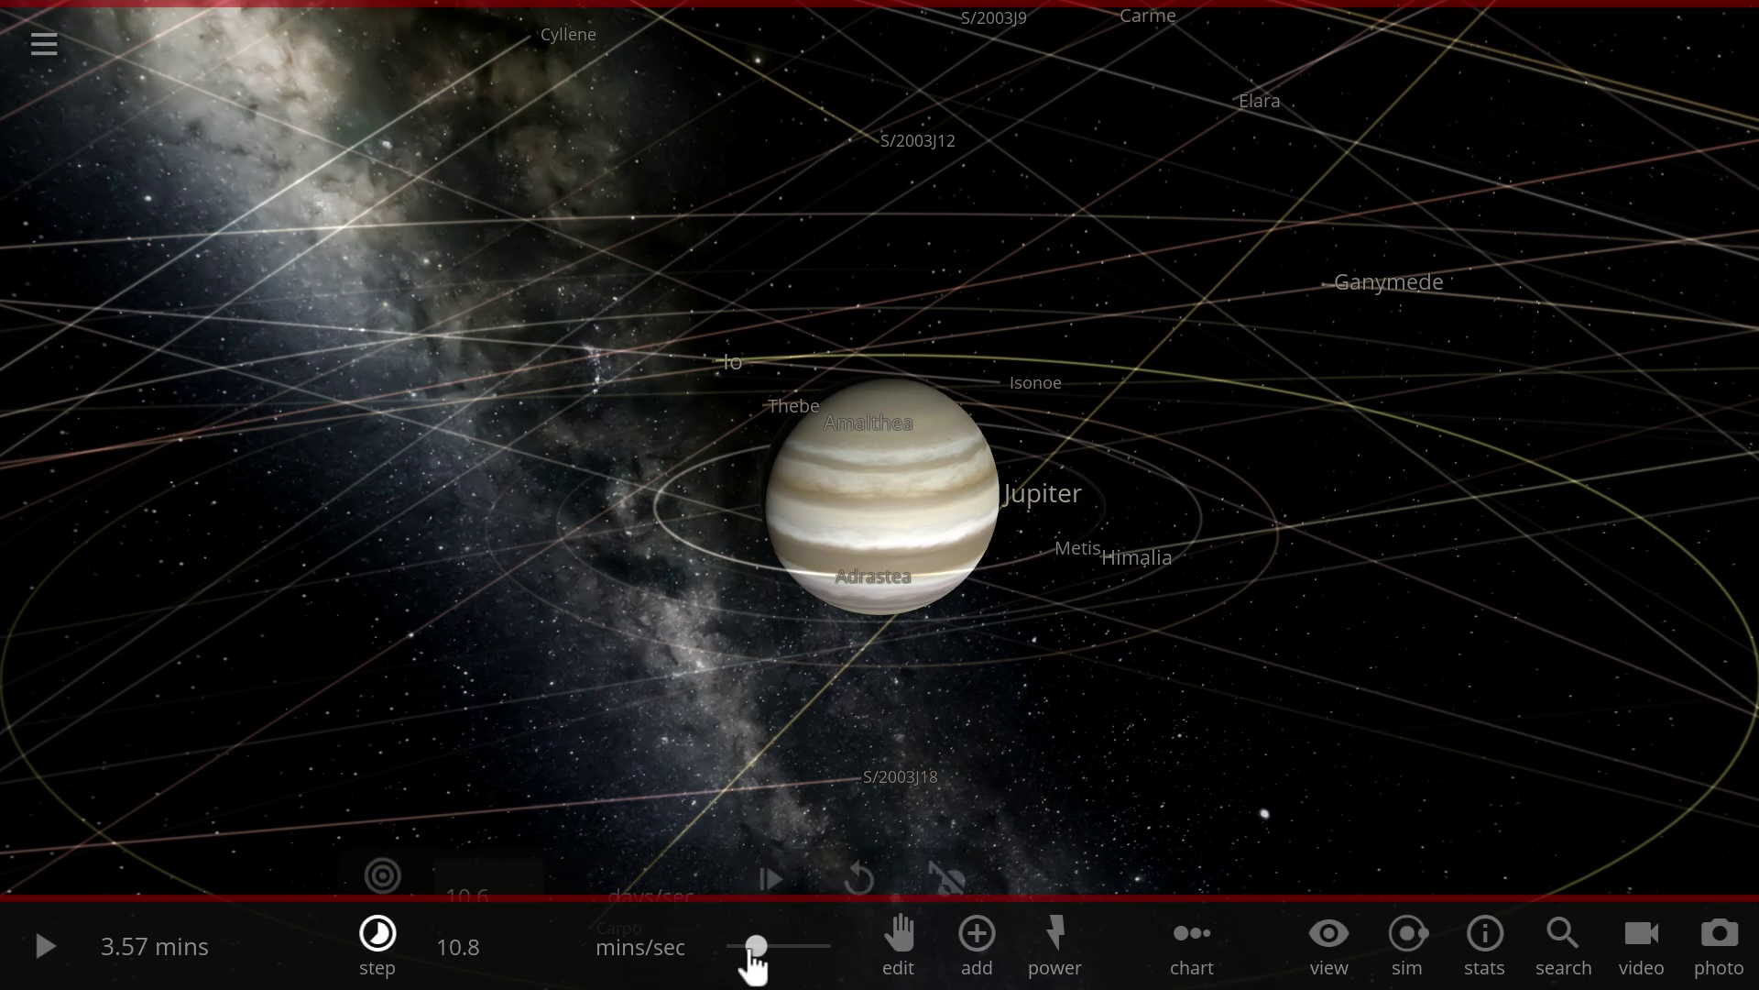
{"action": "left_click_drag", "start_coordinate": [753, 951], "coordinate": [749, 950]}
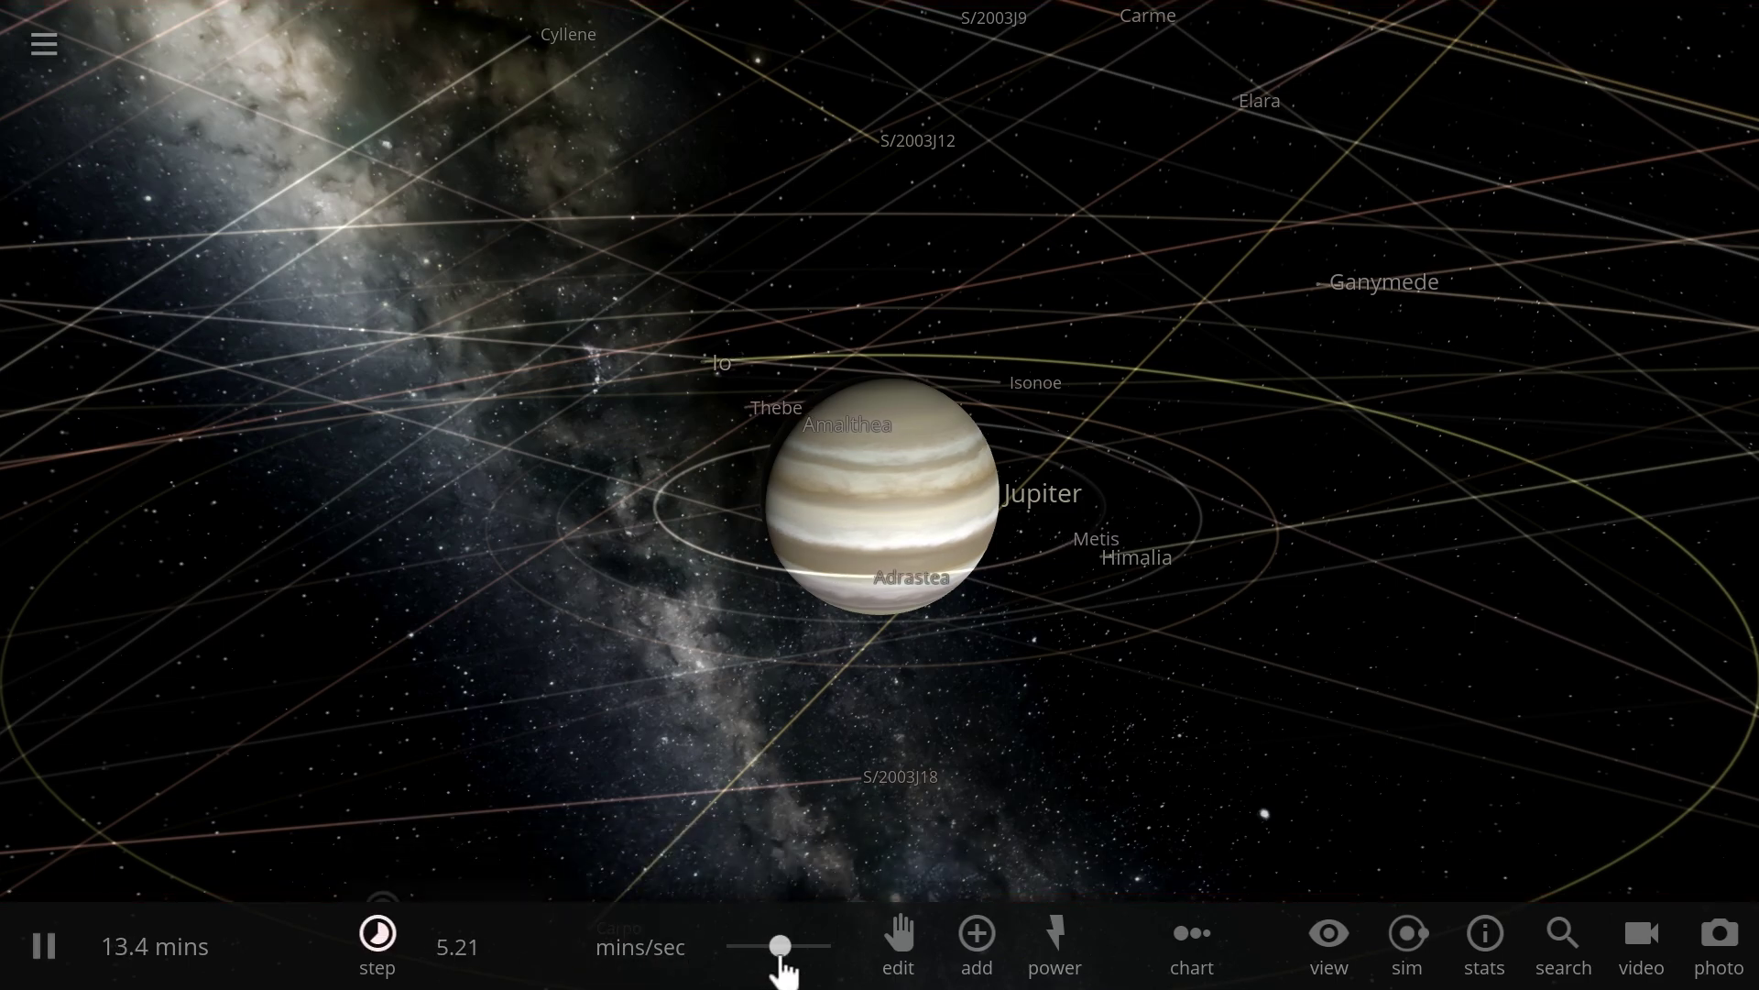
{"action": "left_click", "coordinate": [781, 961]}
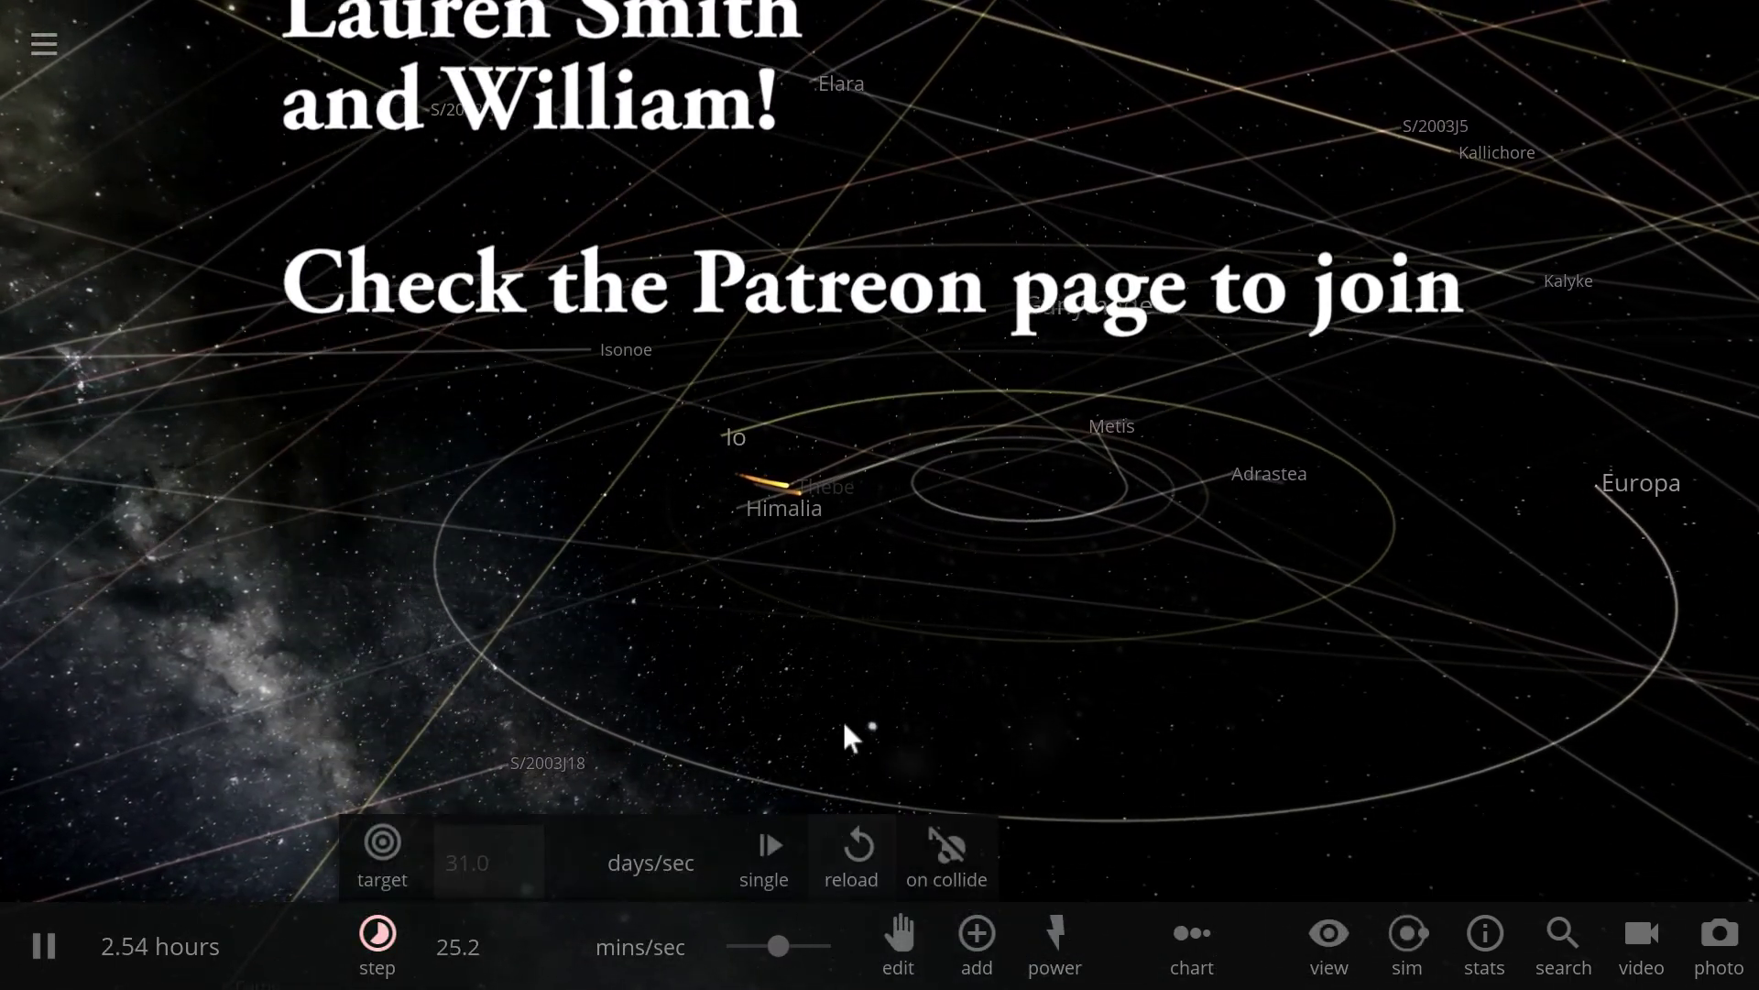
- Focus on Io and examine its surface and its path among the other moons
{"action": "scroll", "coordinate": [845, 612], "scroll_direction": "up", "scroll_amount": 8}
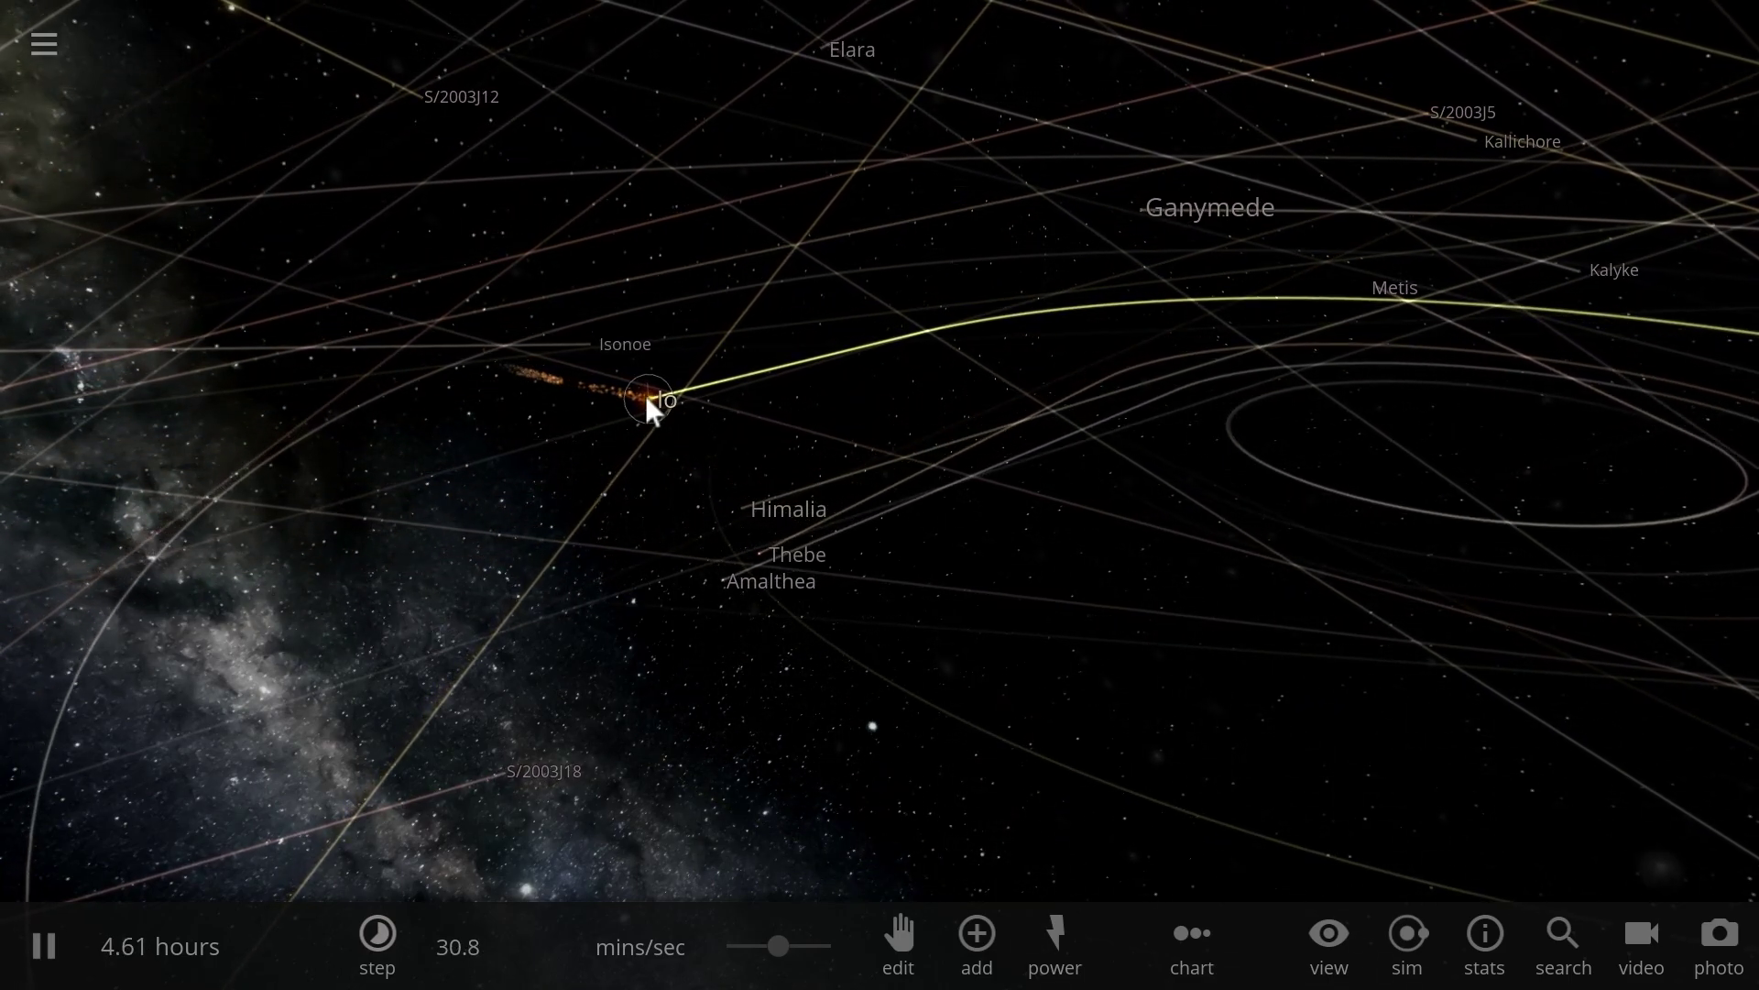
{"action": "double_click", "coordinate": [648, 401]}
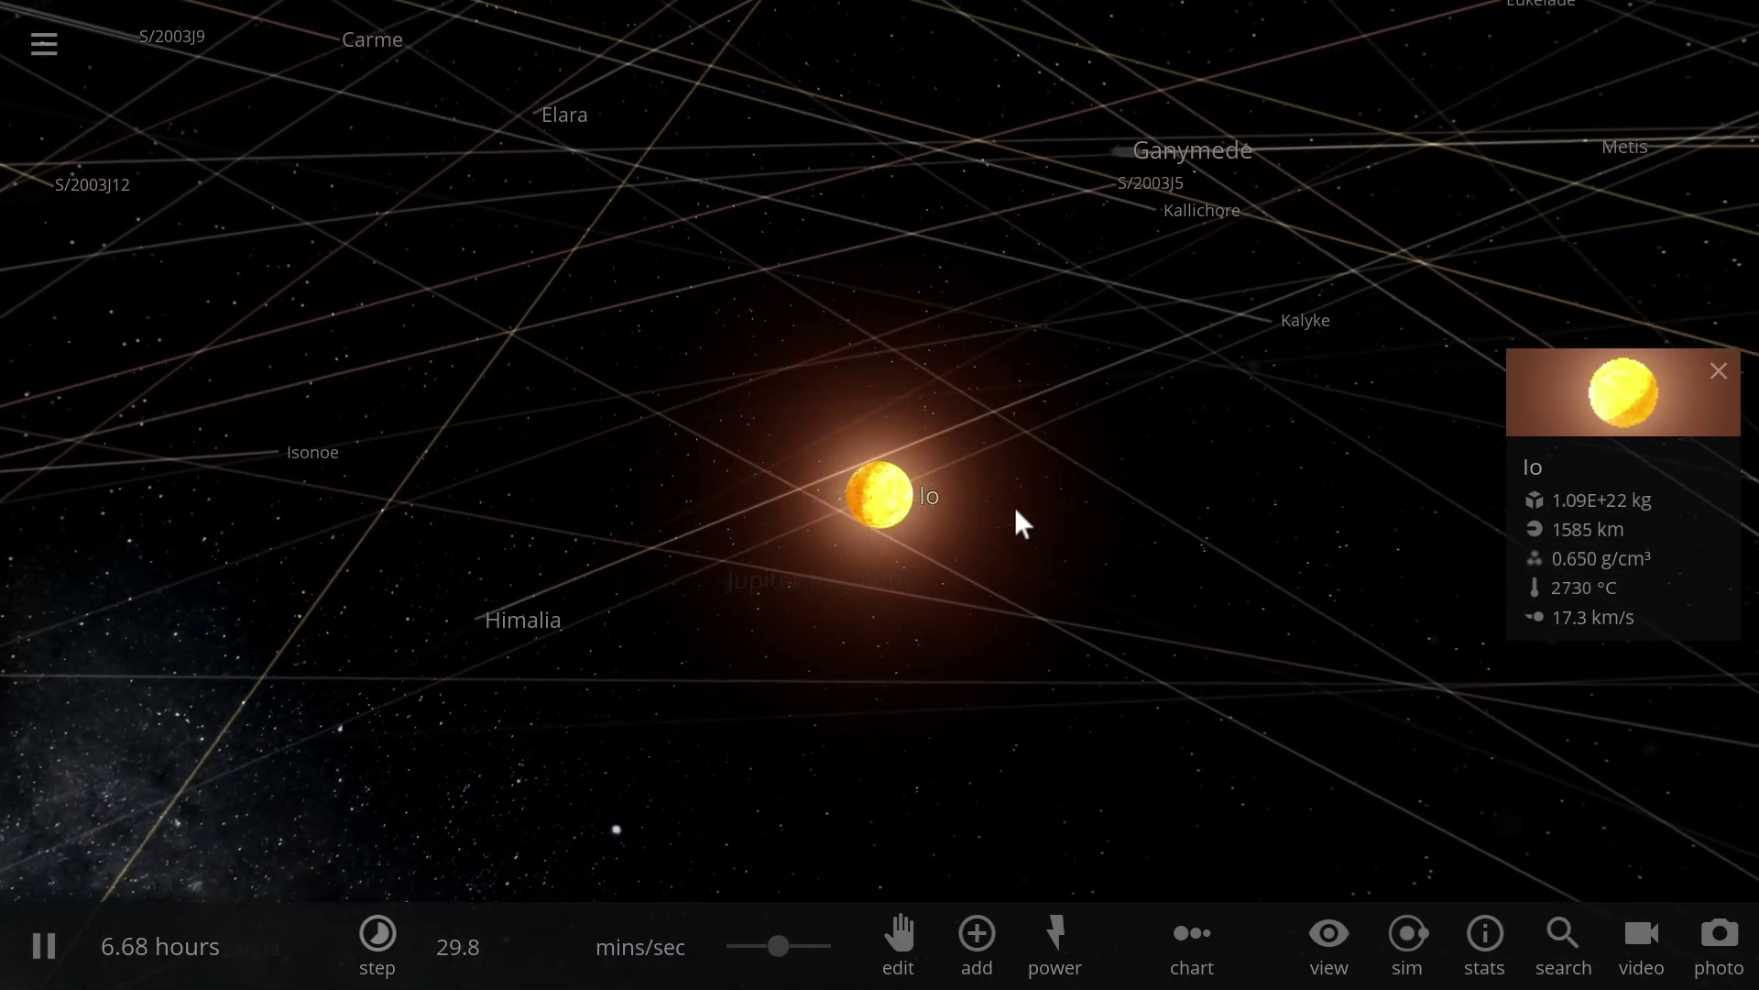
{"action": "scroll", "coordinate": [1044, 514], "scroll_direction": "down", "scroll_amount": 5}
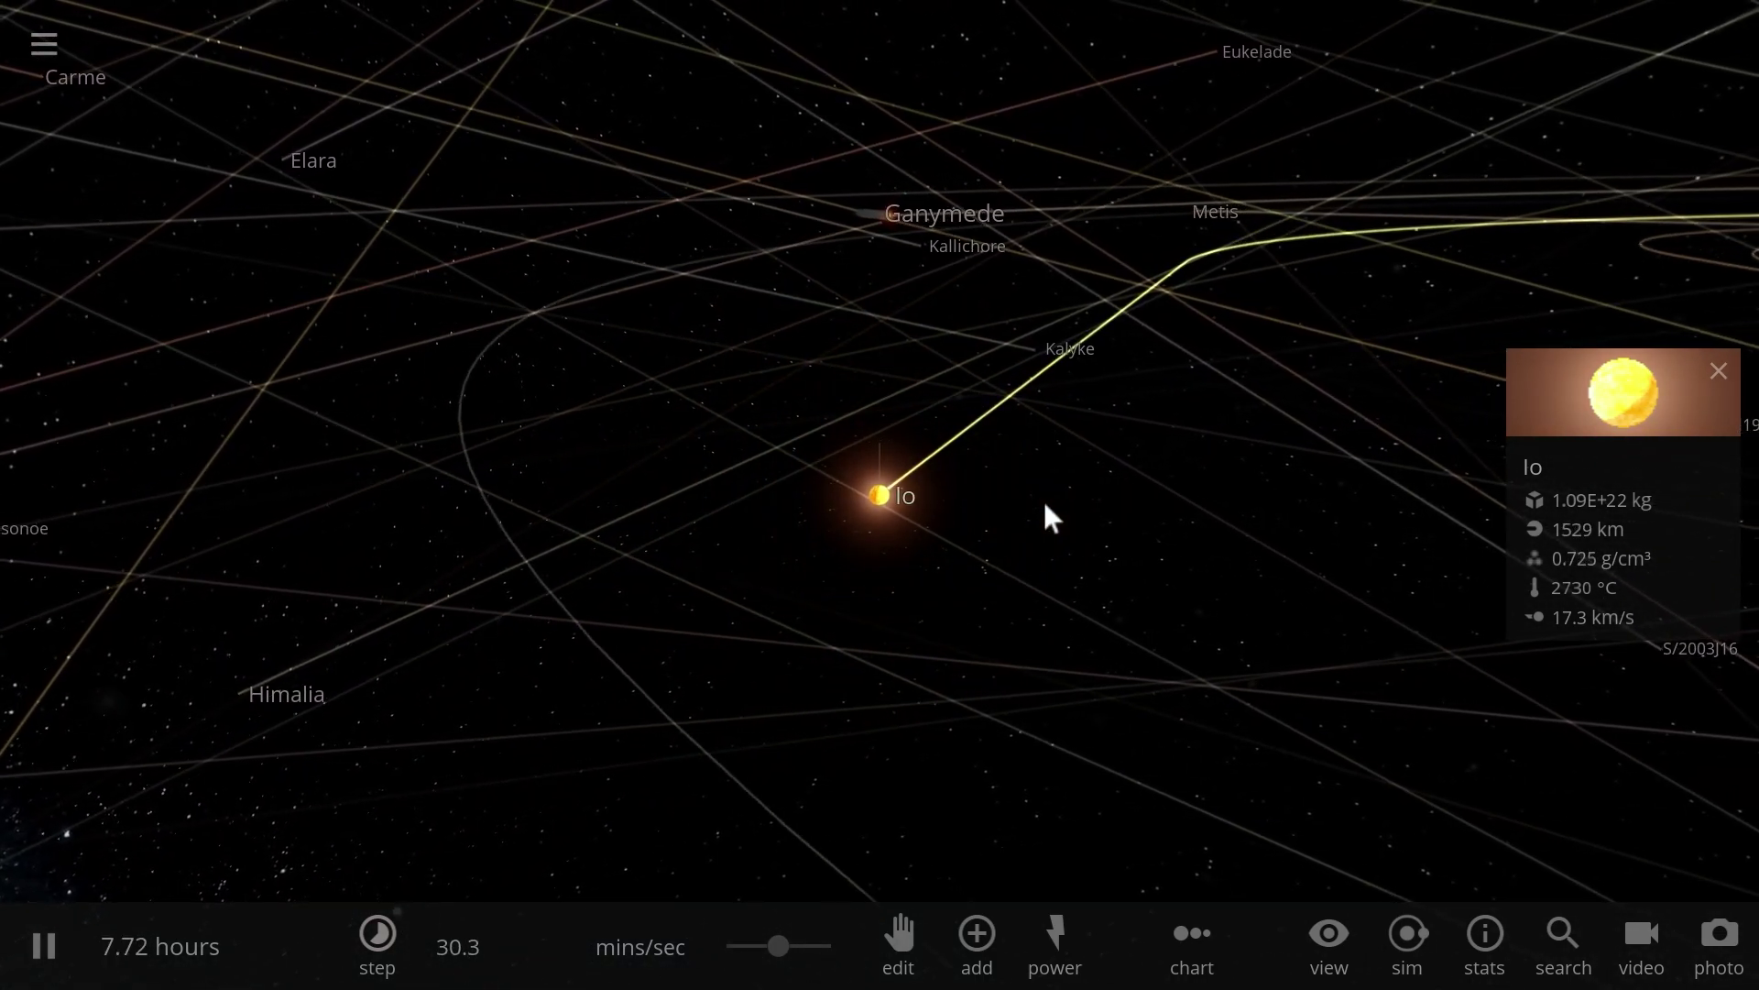